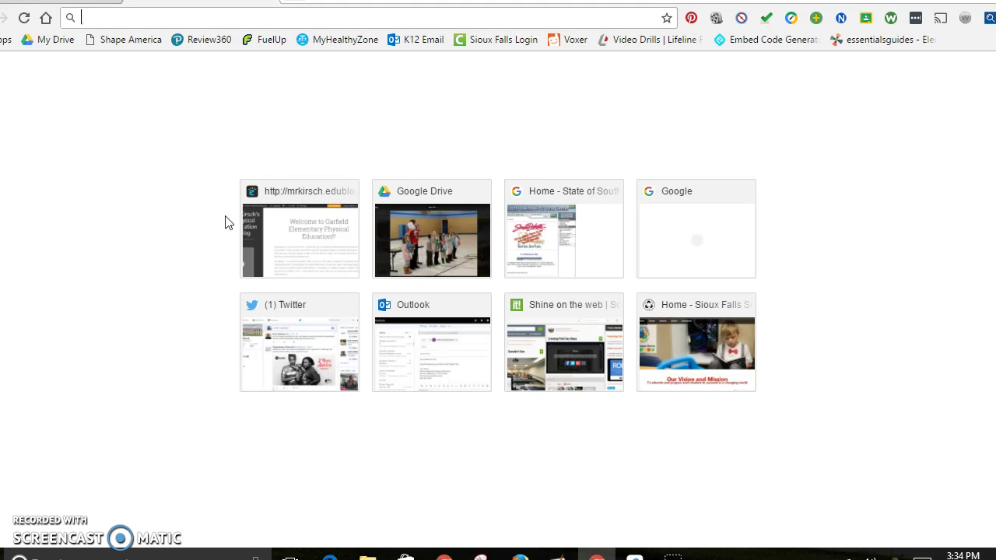
pyautogui.write('www.googl')
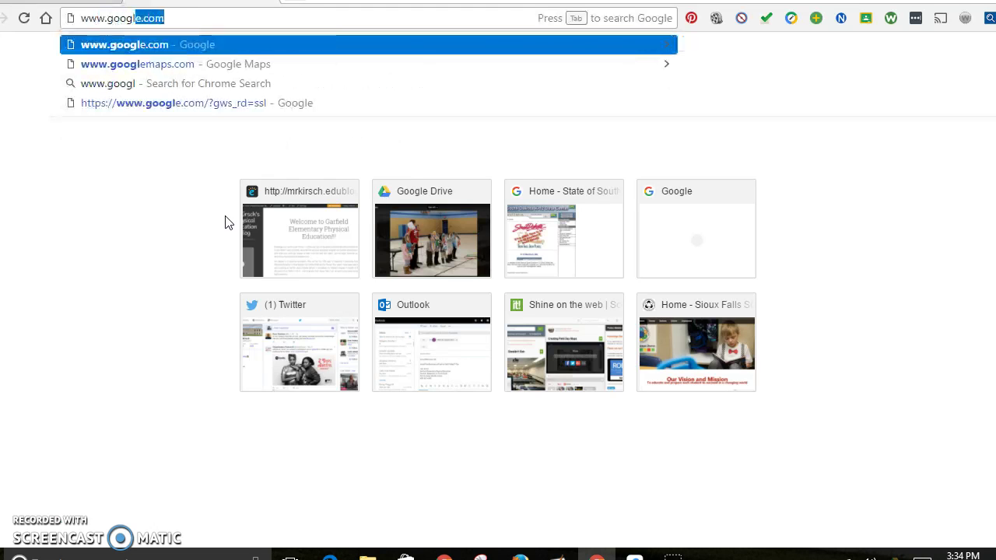
pyautogui.write('e.maps')
pyautogui.press('BackSpace')
pyautogui.press('BackSpace')
pyautogui.press('BackSpace')
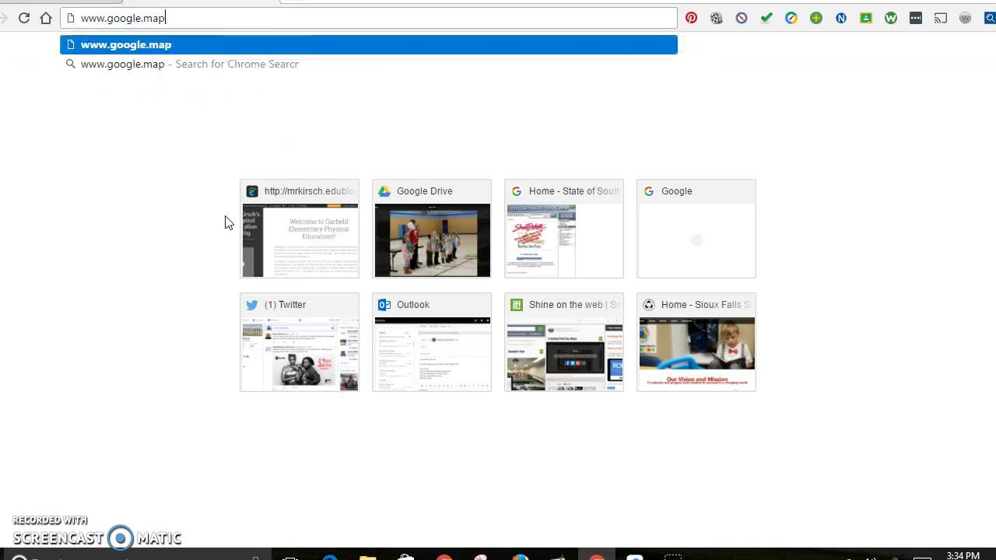
pyautogui.press('BackSpace')
pyautogui.press('BackSpace')
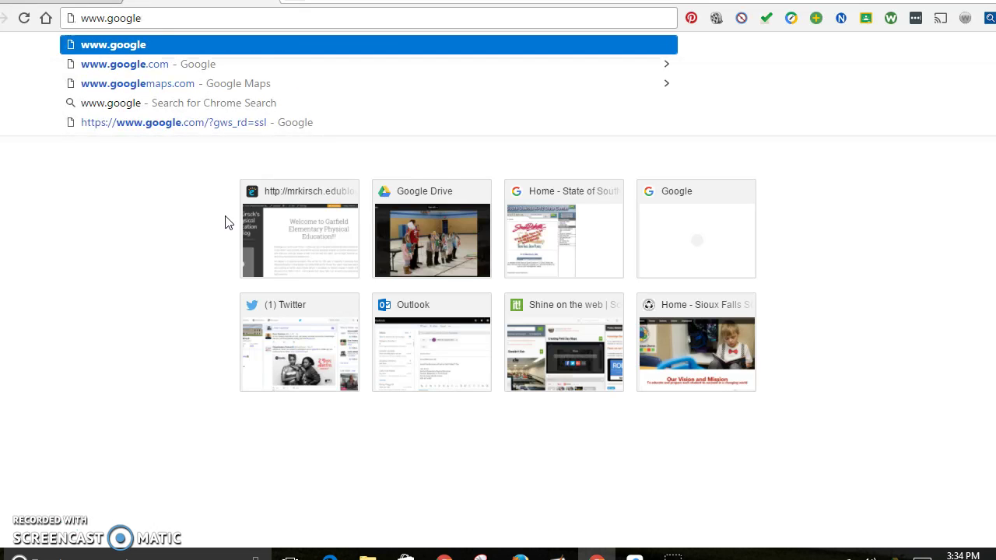
pyautogui.write('maps.com')
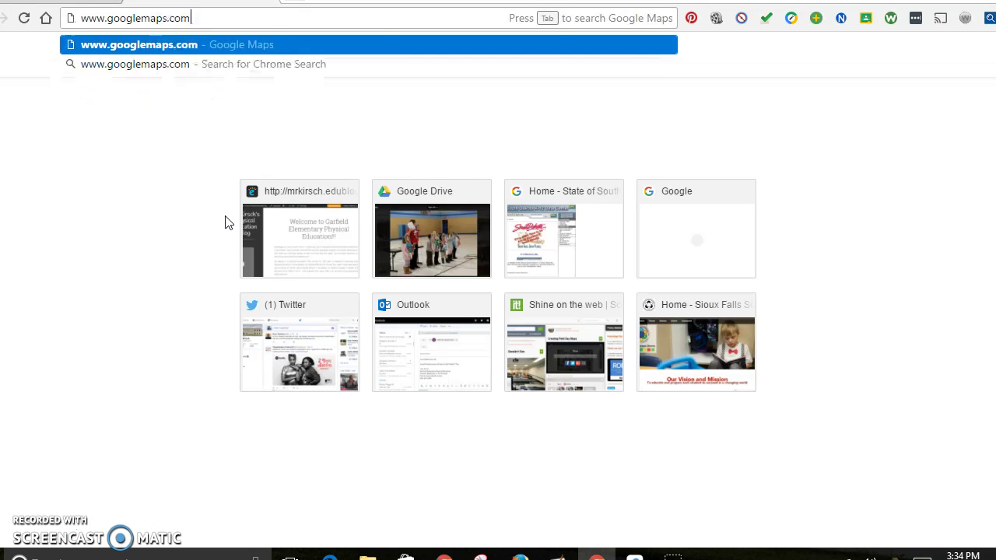
pyautogui.press('Return')
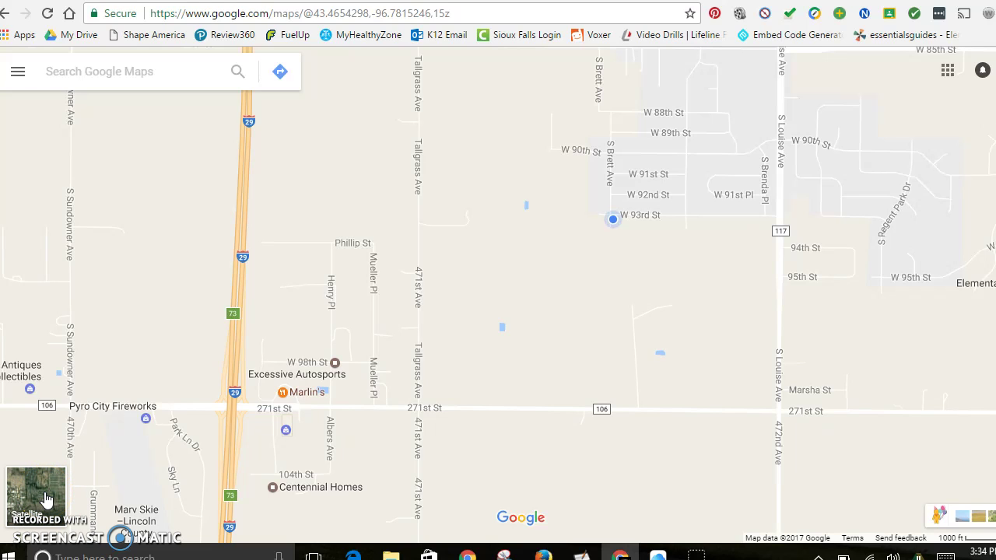
# Switch the map to Satellite, search the school's street address, then clear the search.
pyautogui.click(46, 498)
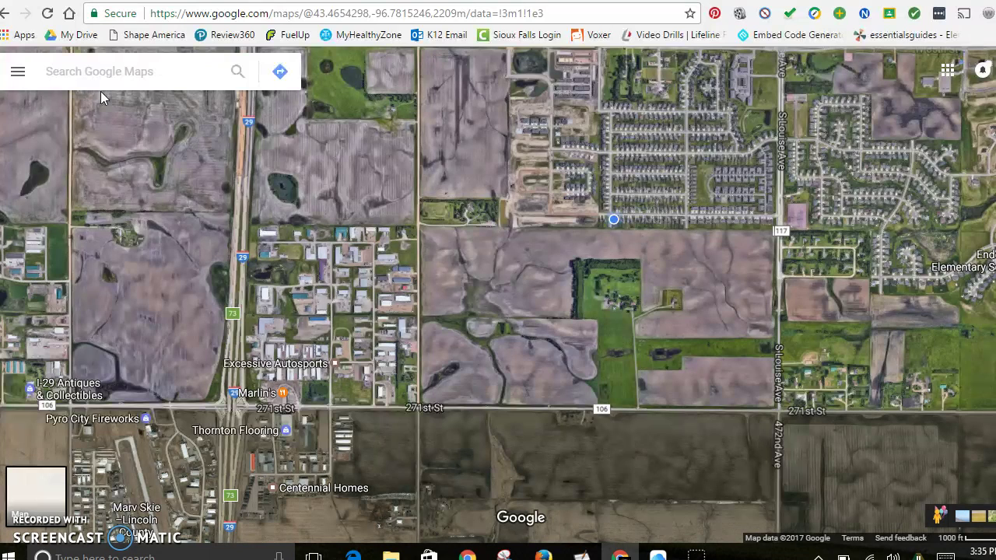
pyautogui.write('721 S. Ro')
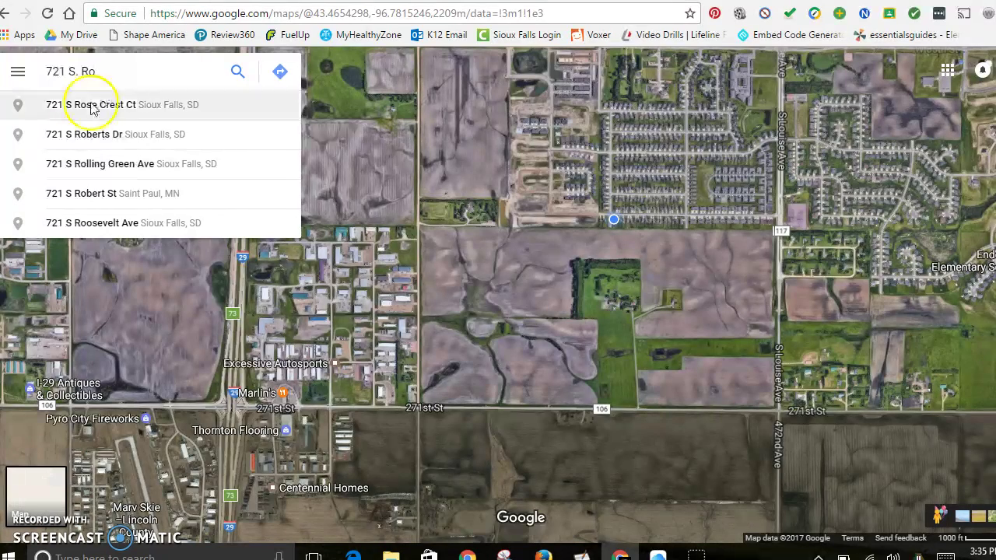
pyautogui.click(111, 134)
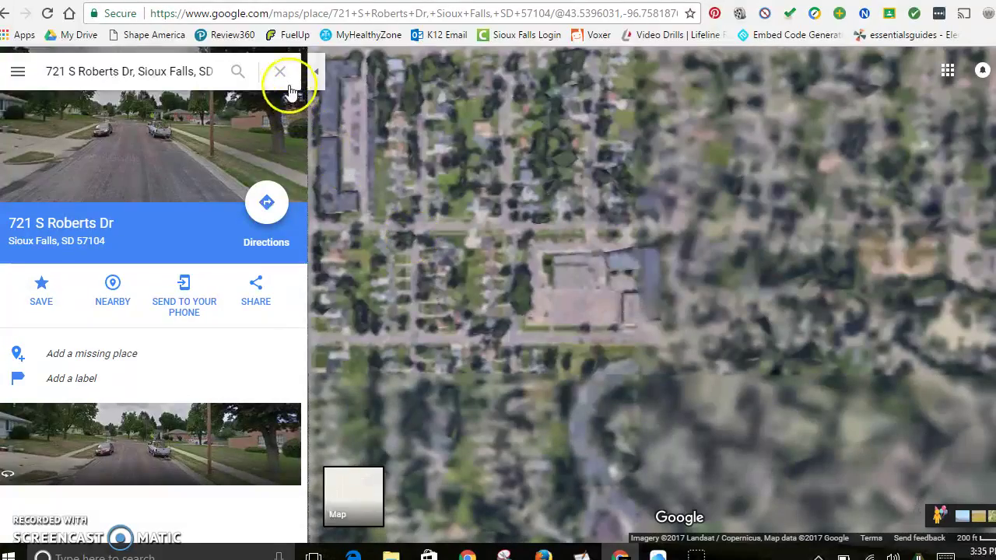
pyautogui.click(280, 72)
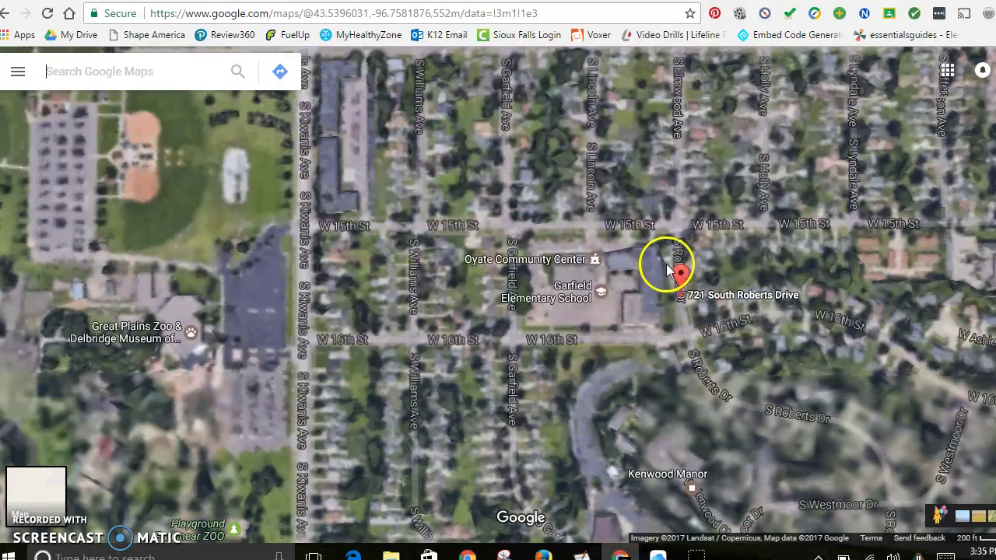
# Pan and zoom the satellite view in close on Garfield Elementary's buildings and playground.
pyautogui.moveTo(633, 271); pyautogui.dragTo(526, 272)
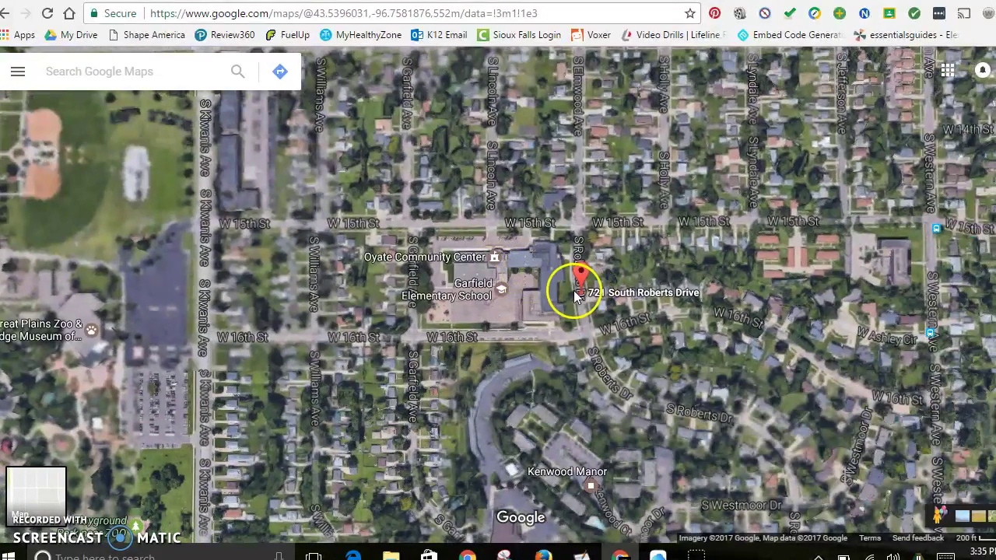
pyautogui.scroll(3, 573, 289)
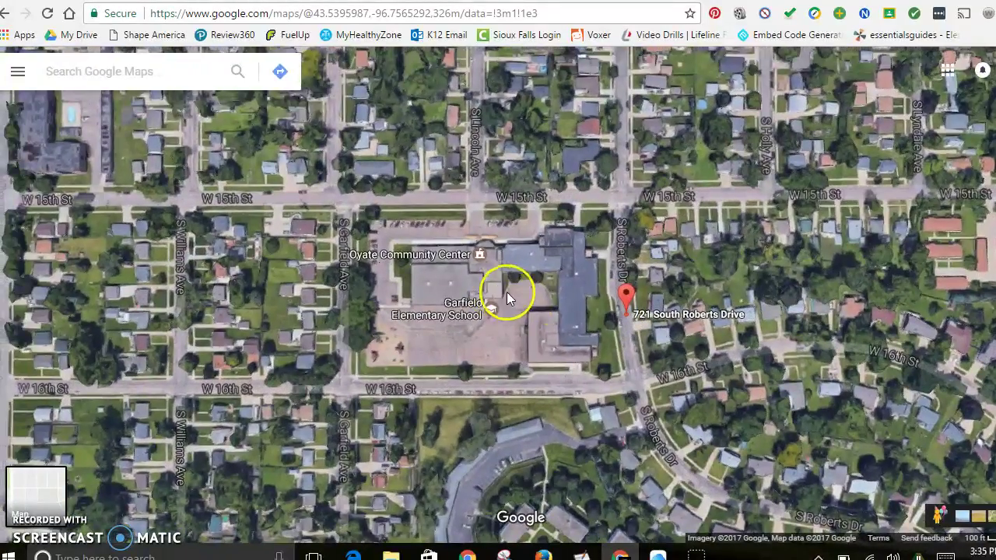
pyautogui.scroll(2, 506, 291)
pyautogui.moveTo(482, 278); pyautogui.dragTo(524, 275)
pyautogui.scroll(2, 555, 282)
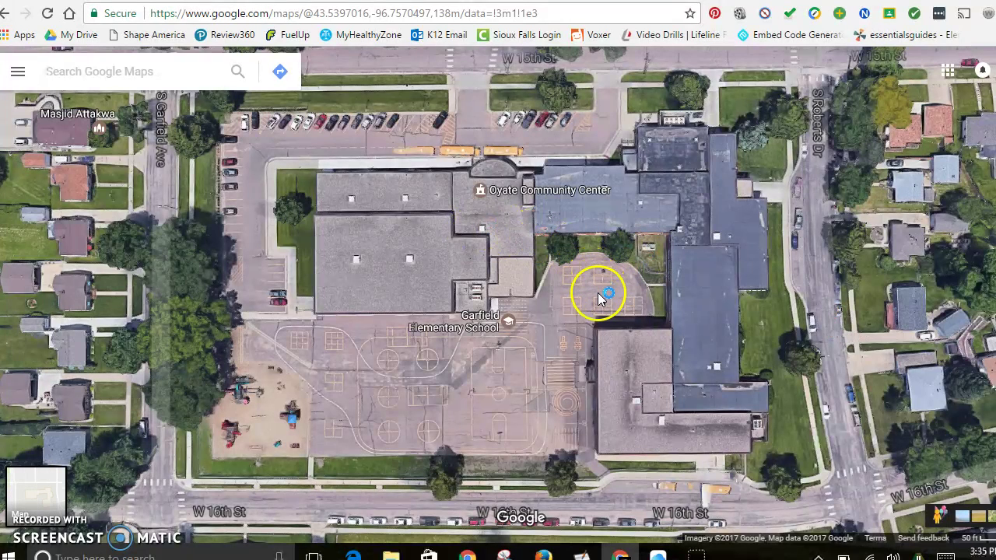
pyautogui.scroll(2, 571, 312)
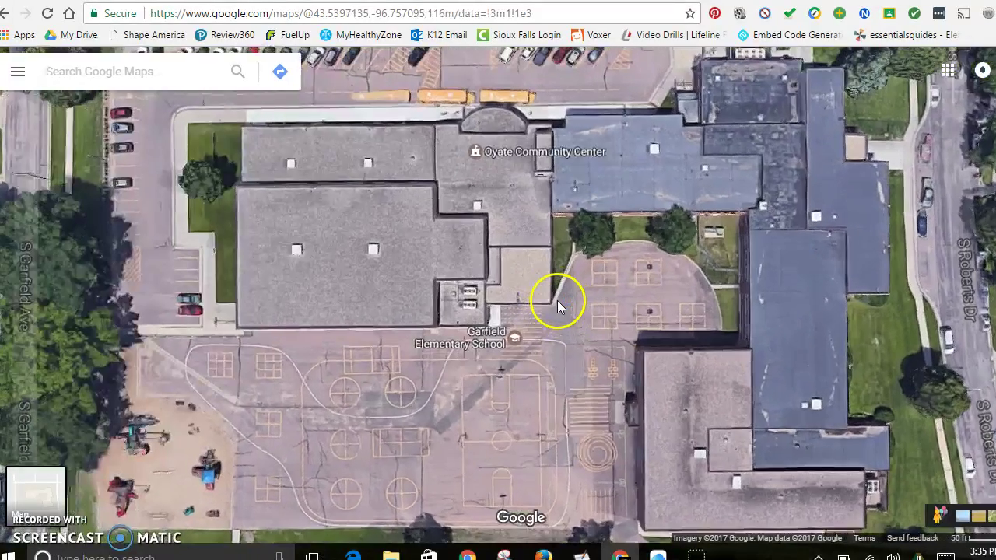
pyautogui.scroll(-1, 543, 290)
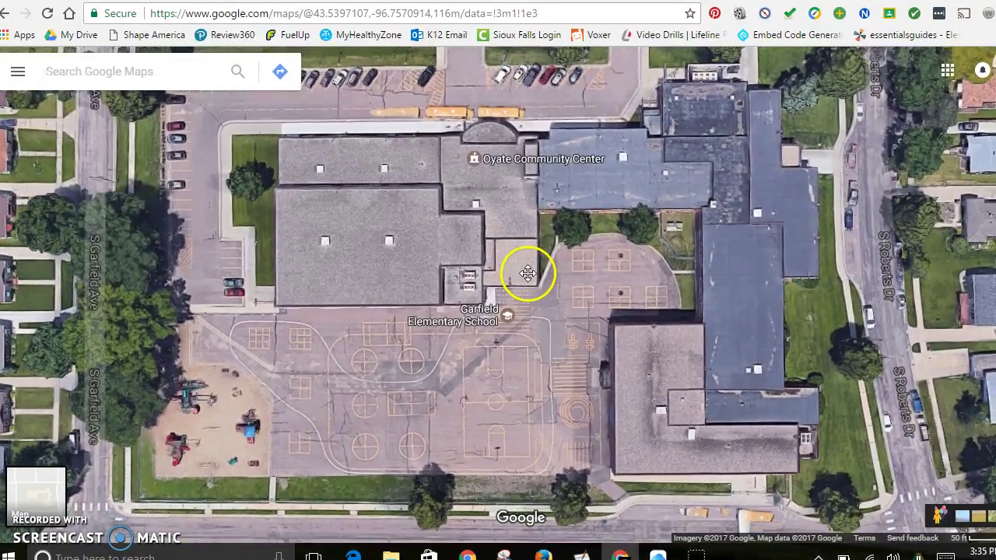
pyautogui.moveTo(557, 264); pyautogui.dragTo(624, 276)
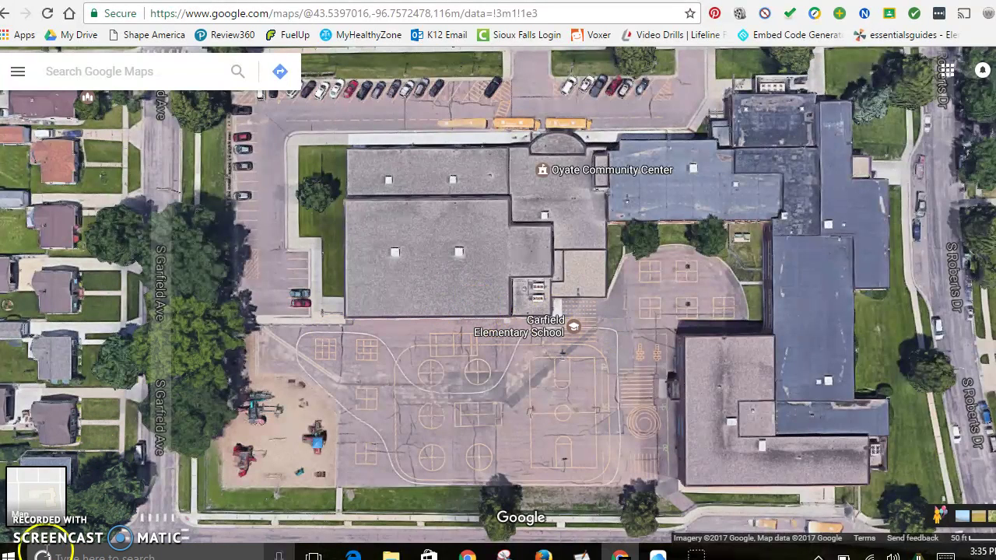
# Search the Start menu for the Snipping Tool, launch it, and dismiss the search panel.
pyautogui.click(13, 554)
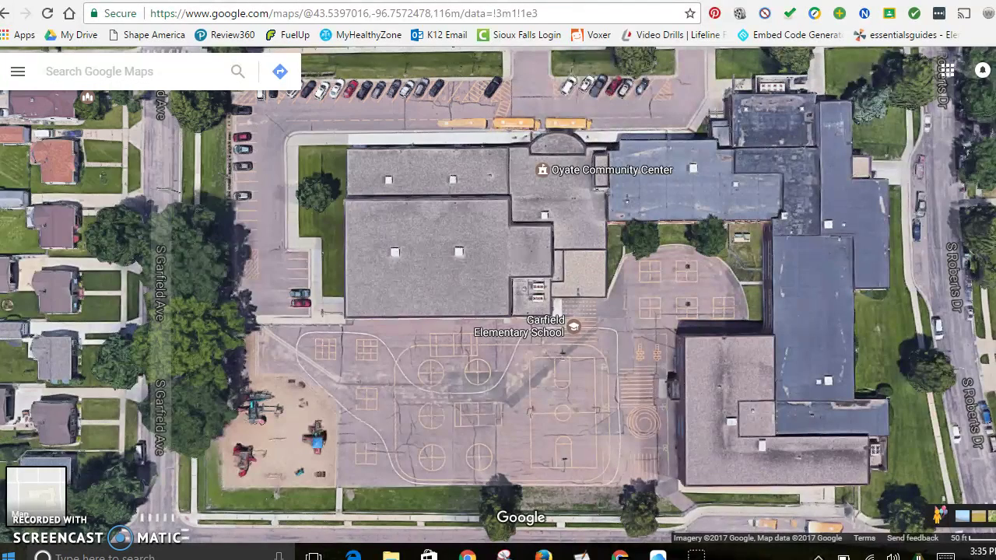
pyautogui.click(7, 554)
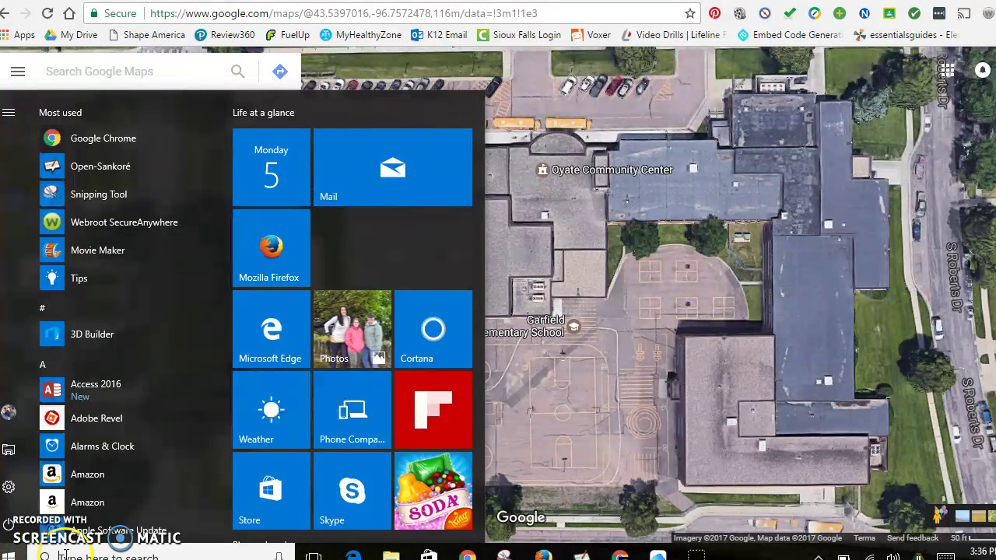
pyautogui.click(64, 556)
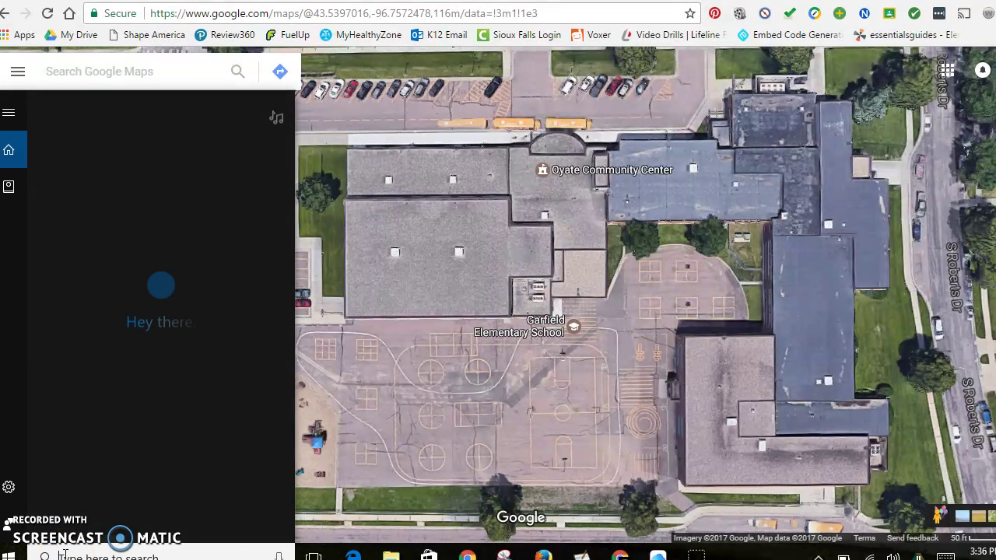
pyautogui.write('s')
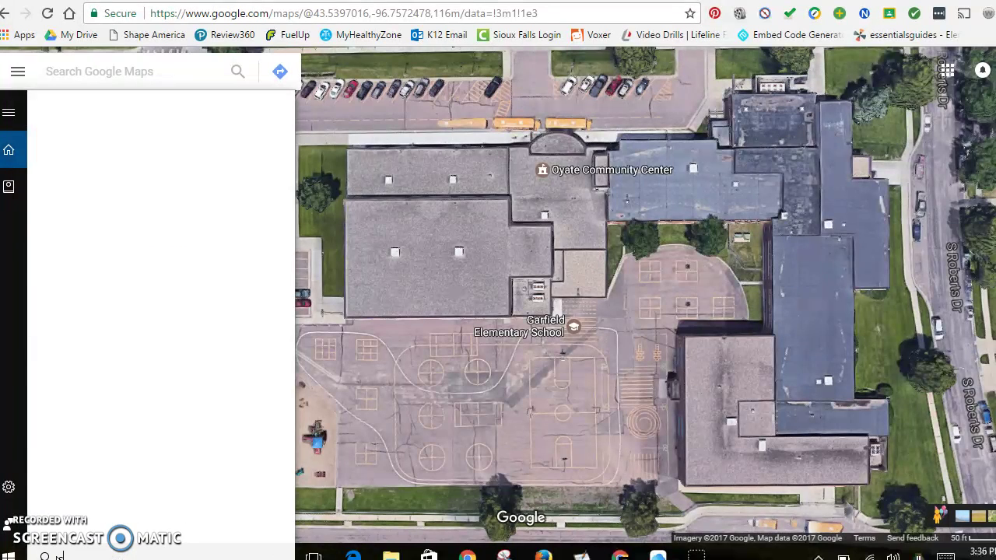
pyautogui.write('nni')
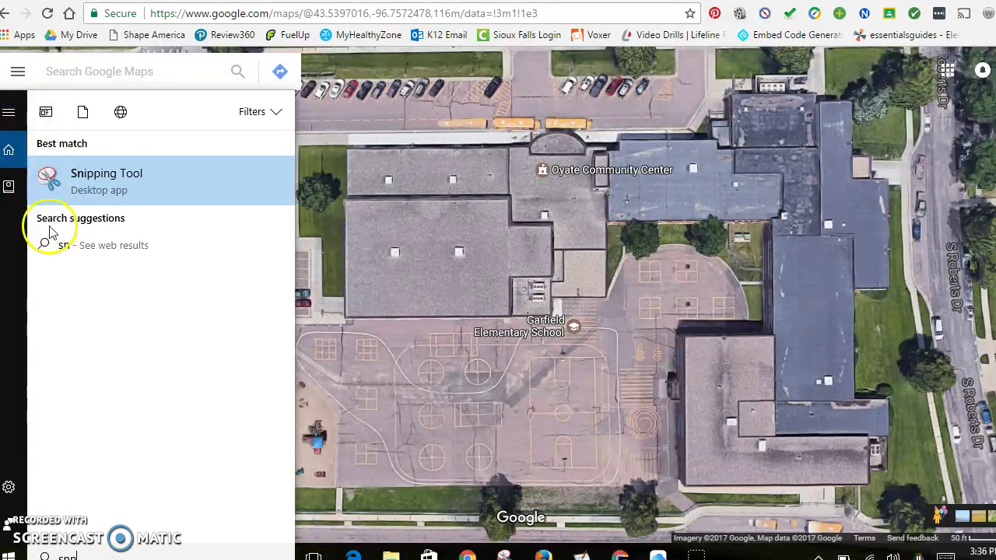
pyautogui.click(56, 180)
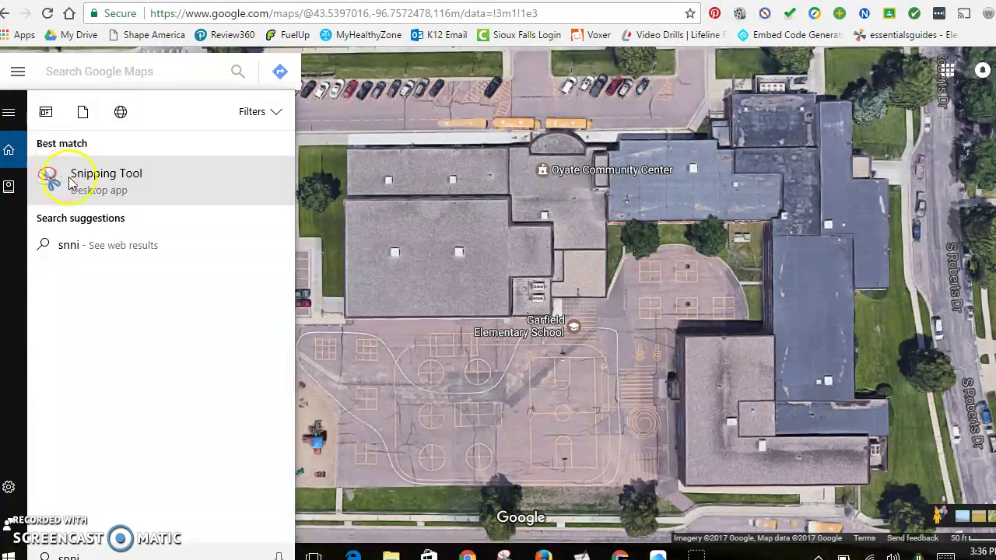
pyautogui.click(174, 191)
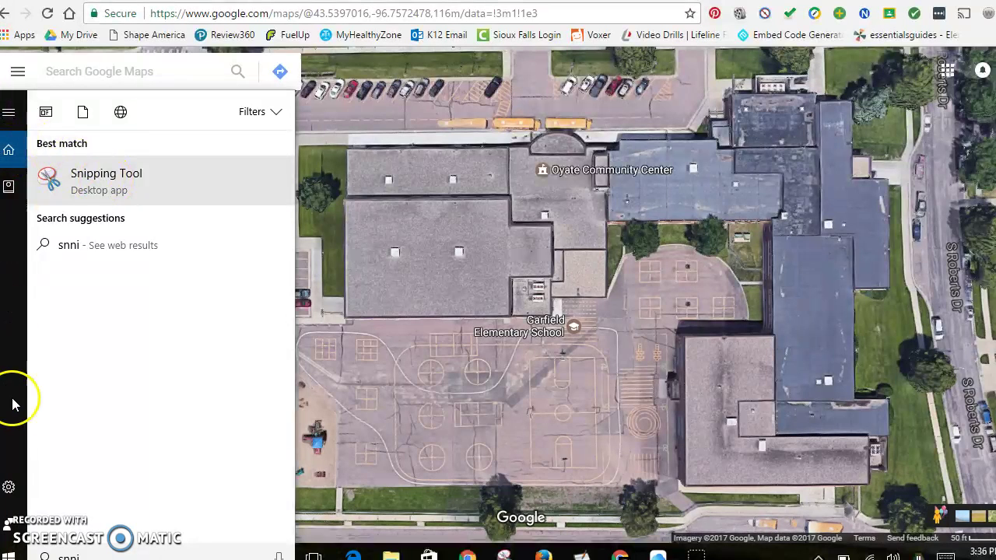
pyautogui.click(325, 221)
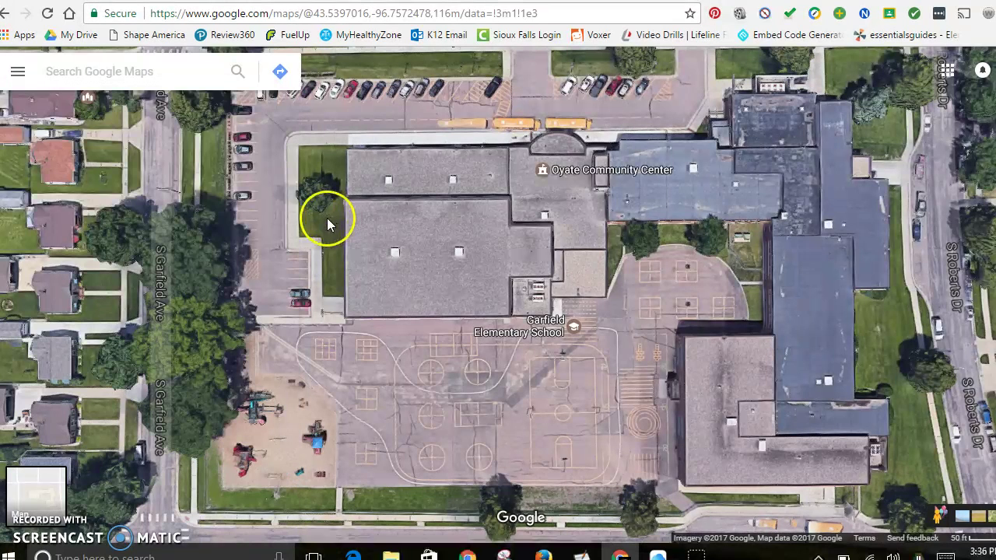
pyautogui.click(327, 220)
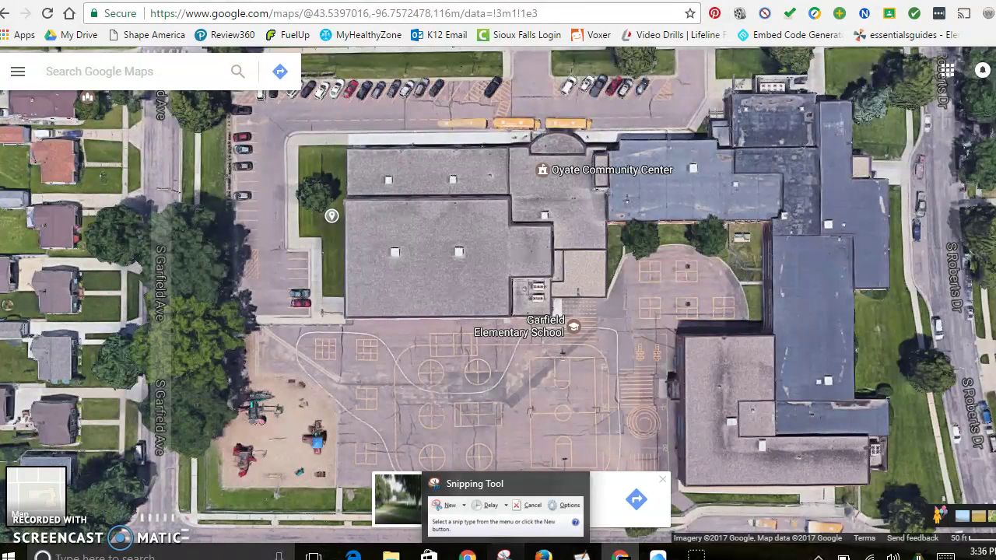
# Move the Snipping Tool window aside and snip a rectangle around the school grounds.
pyautogui.moveTo(887, 462); pyautogui.dragTo(368, 210)
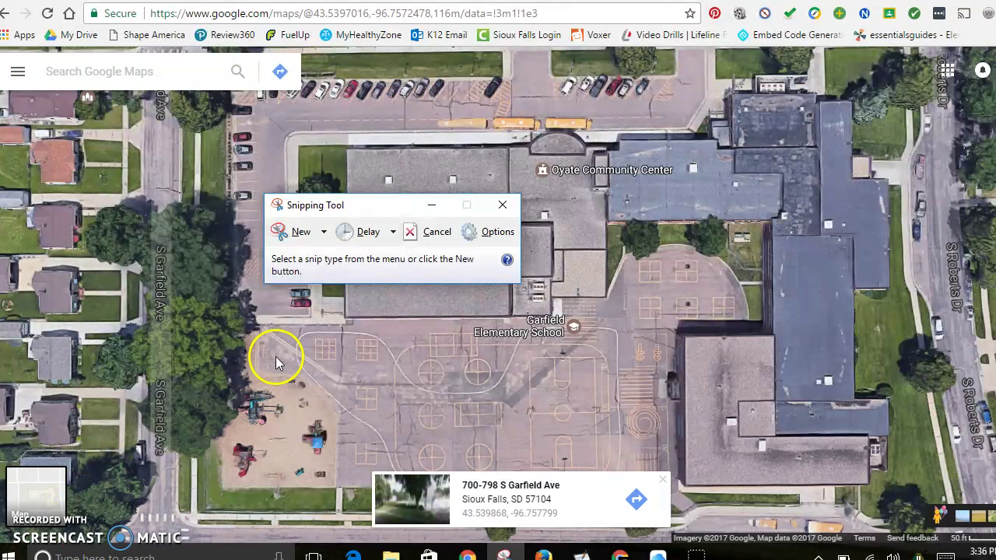
pyautogui.click(324, 231)
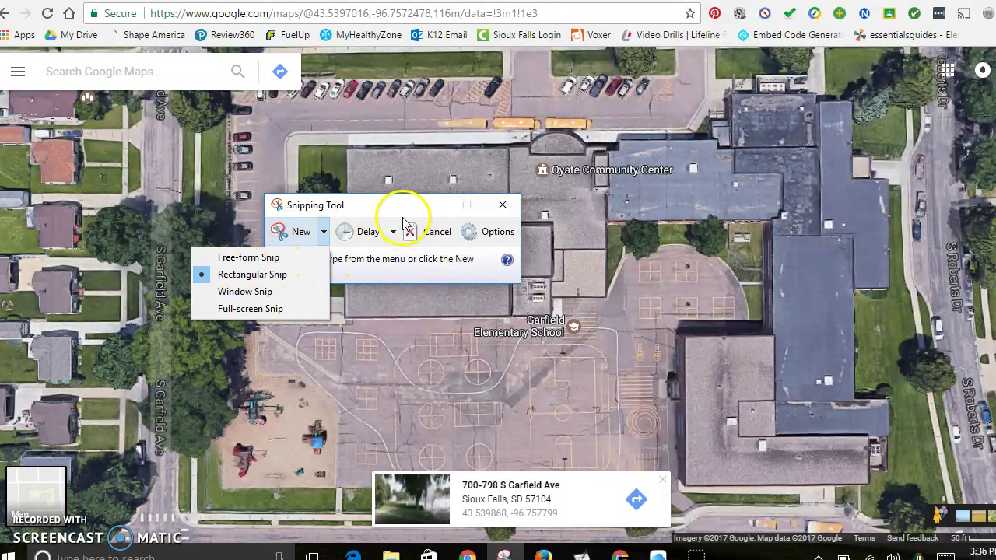
pyautogui.click(381, 202)
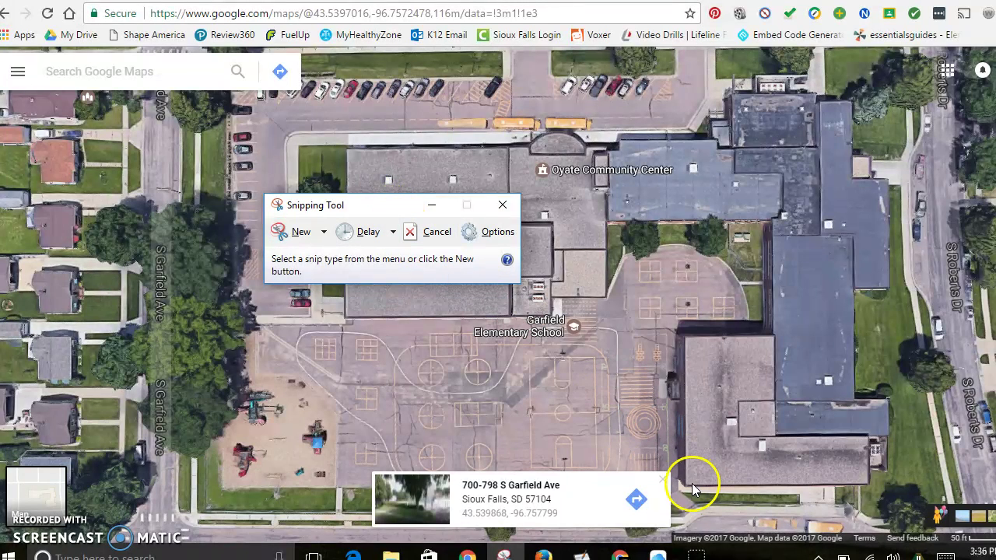
pyautogui.click(659, 475)
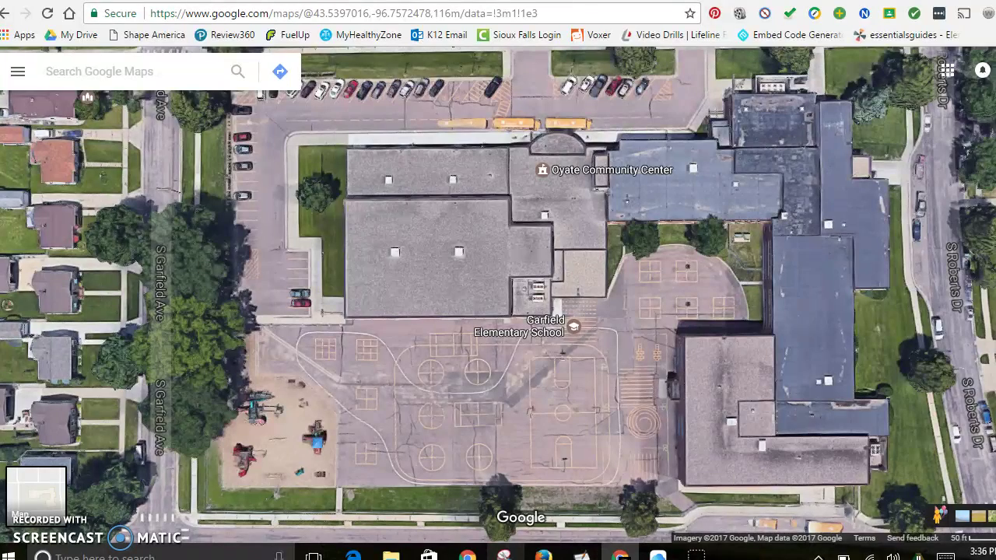
pyautogui.click(542, 554)
pyautogui.click(288, 235)
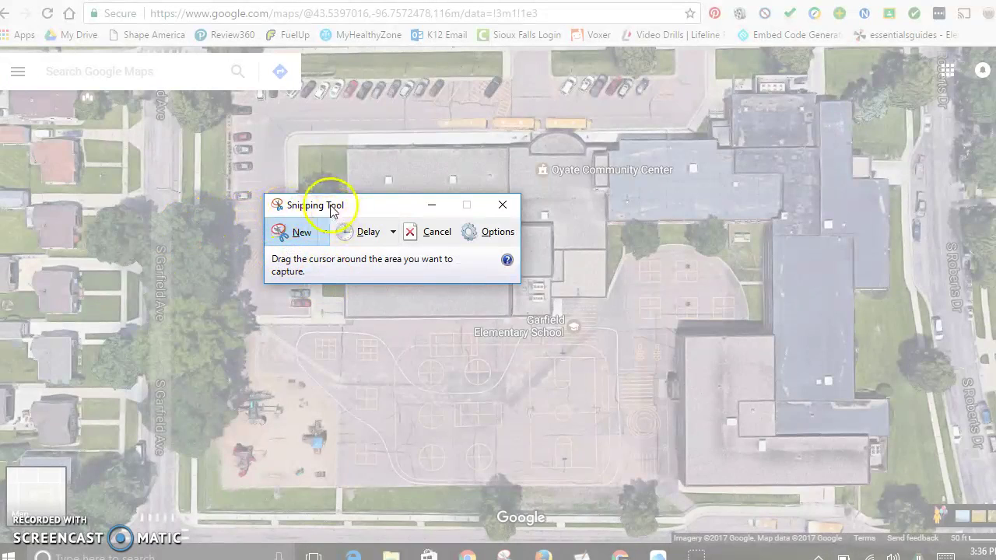
pyautogui.moveTo(378, 216); pyautogui.dragTo(942, 548)
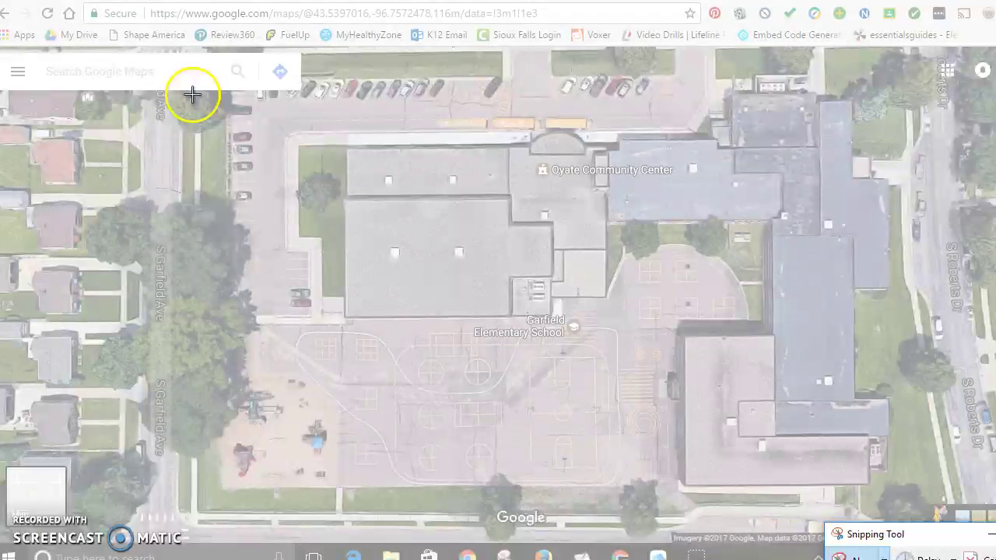
pyautogui.moveTo(182, 101); pyautogui.dragTo(976, 503)
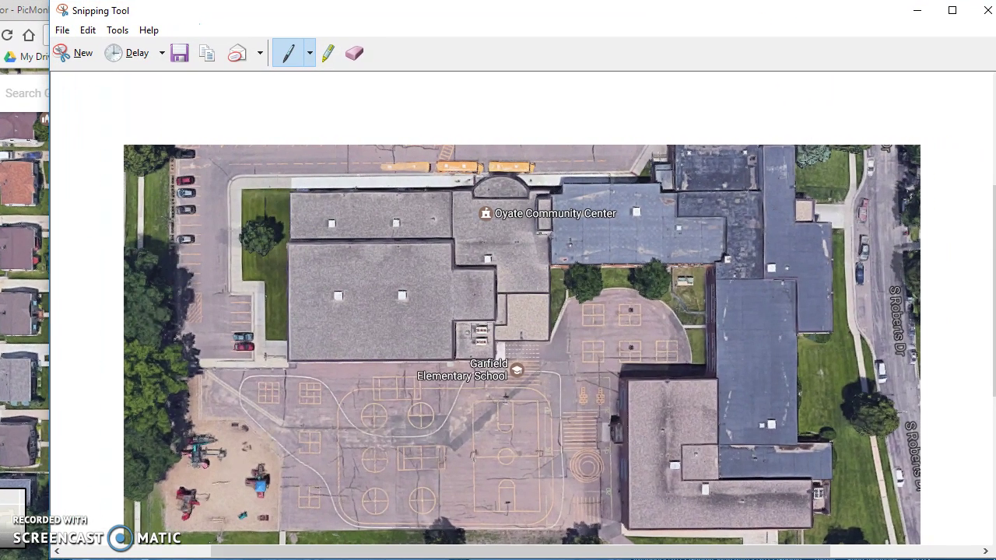
# Save the snip to the Desktop as the JPEG 'Capture' and close the Snipping Tool.
pyautogui.moveTo(842, 13); pyautogui.dragTo(786, 37)
pyautogui.doubleClick(737, 36)
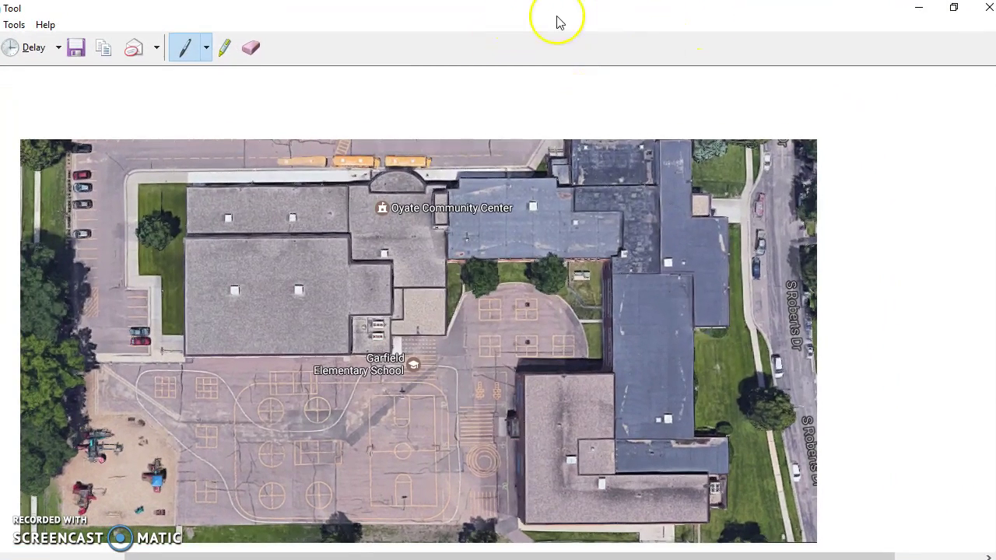
pyautogui.moveTo(131, 12); pyautogui.dragTo(337, 28)
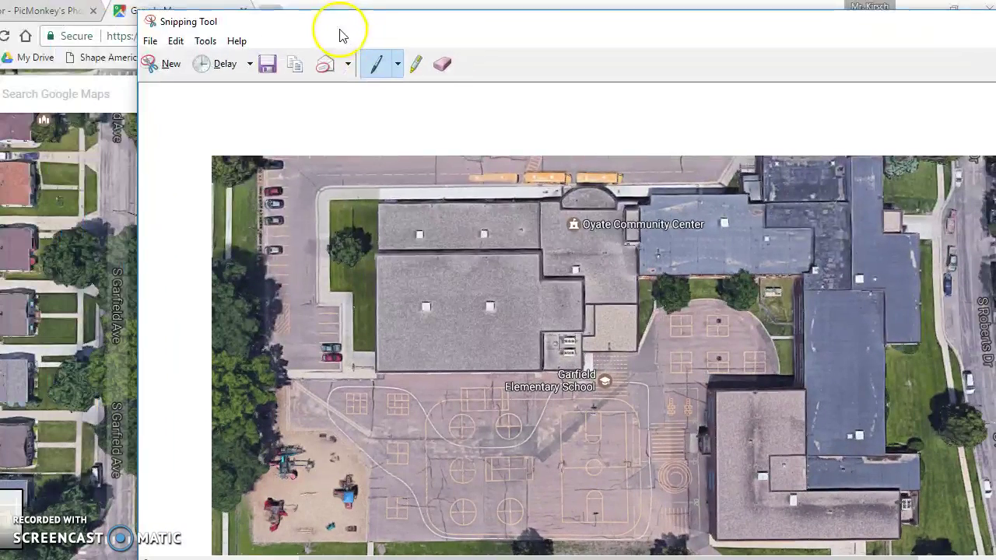
pyautogui.click(147, 38)
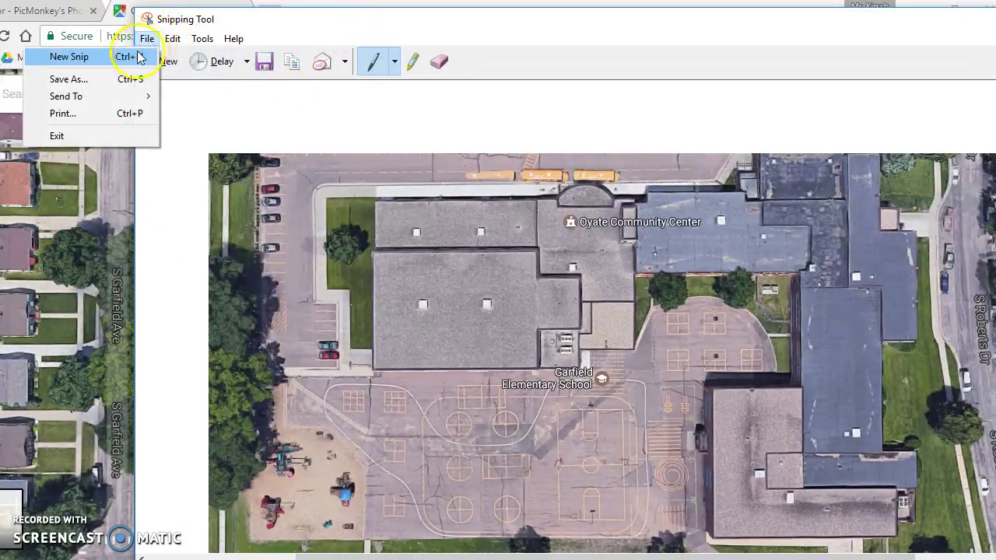
pyautogui.click(112, 81)
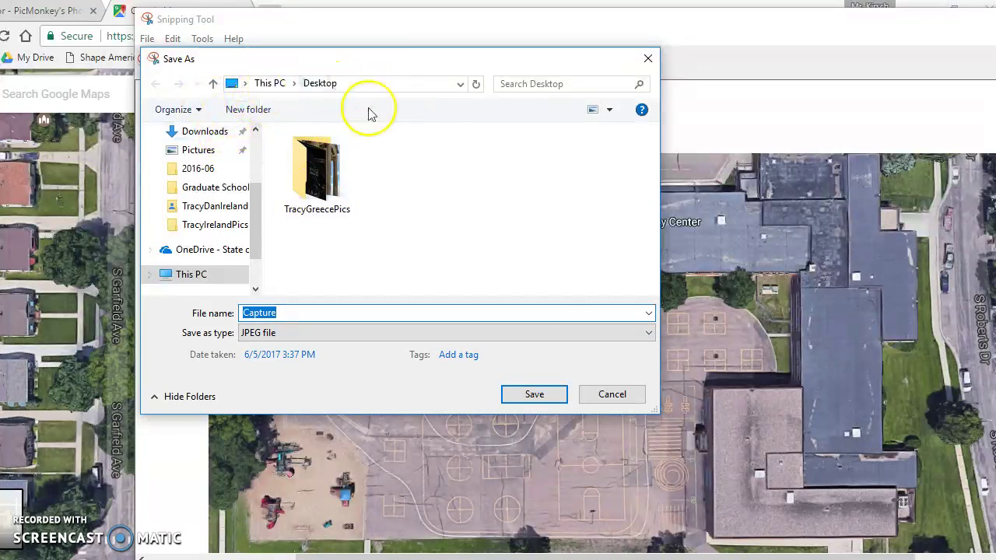
pyautogui.click(535, 395)
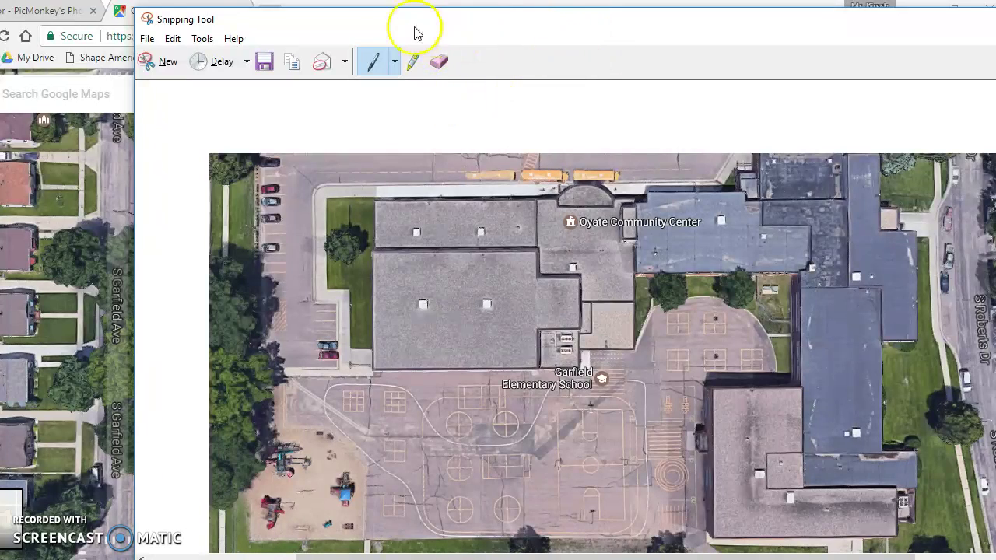
pyautogui.doubleClick(938, 28)
pyautogui.moveTo(836, 47); pyautogui.dragTo(822, 83)
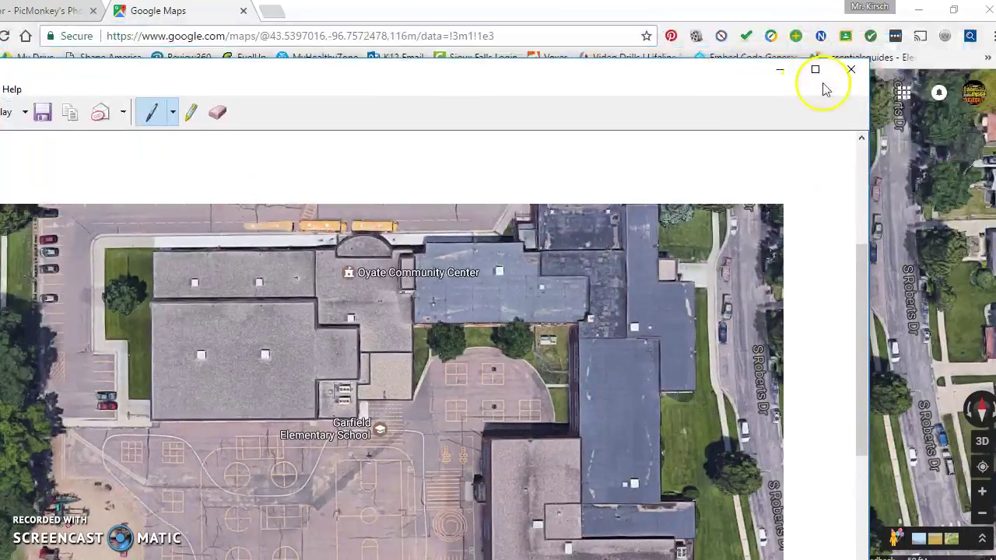
pyautogui.click(849, 70)
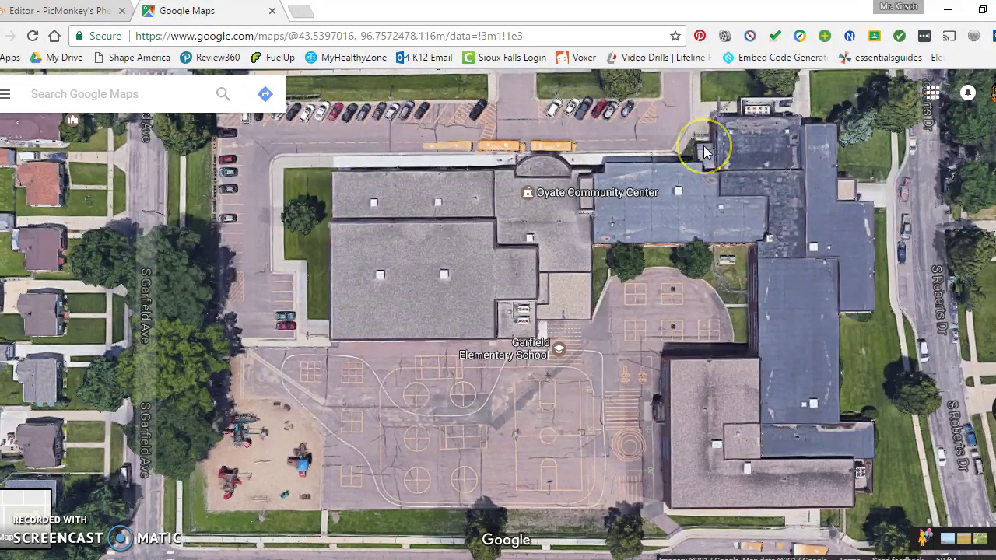
# Open the Capture image from the computer in the PicMonkey editor.
pyautogui.click(113, 19)
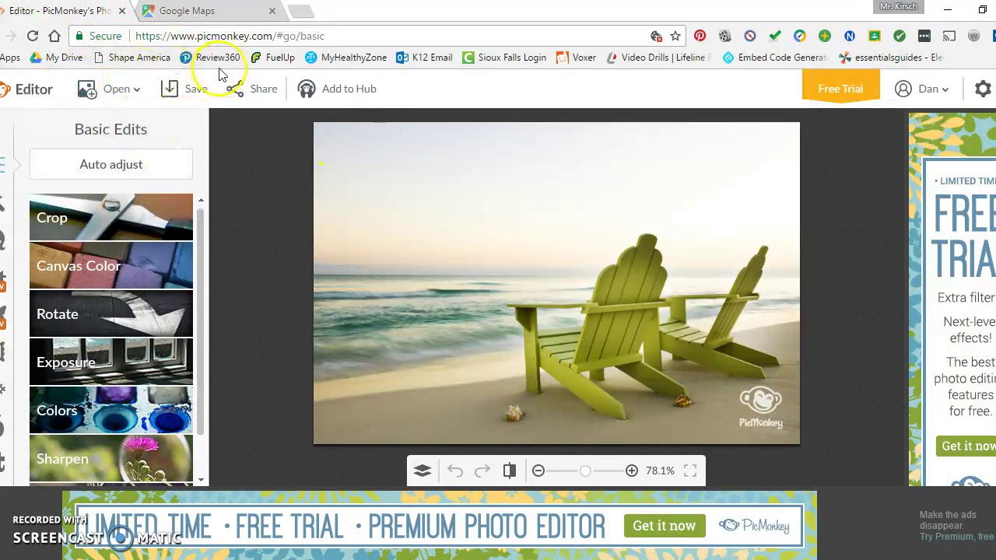
pyautogui.click(130, 99)
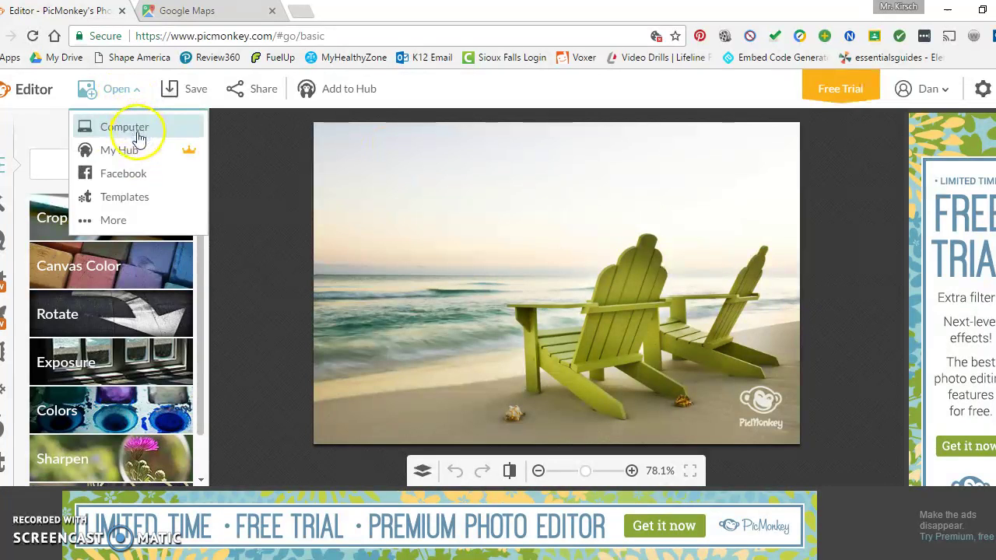
pyautogui.click(143, 137)
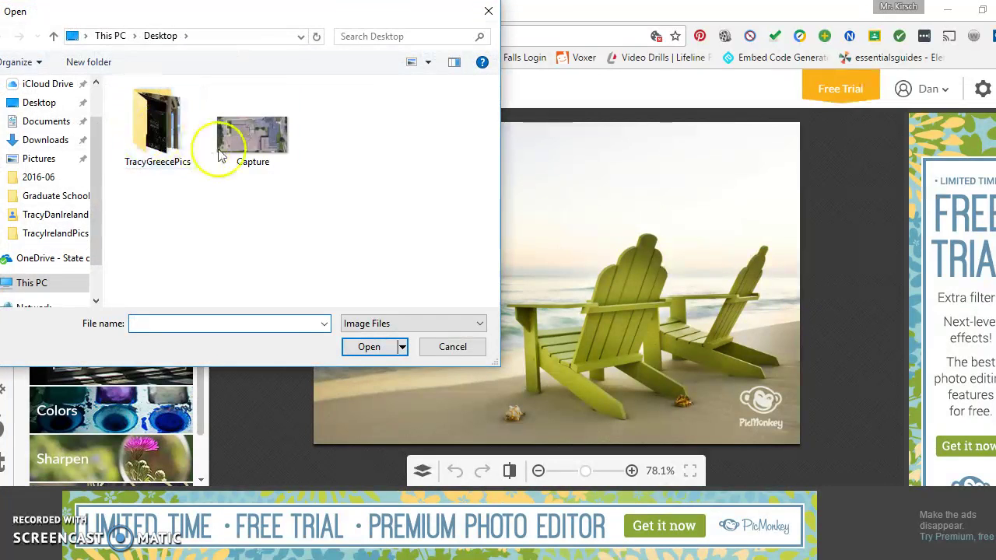
pyautogui.click(264, 161)
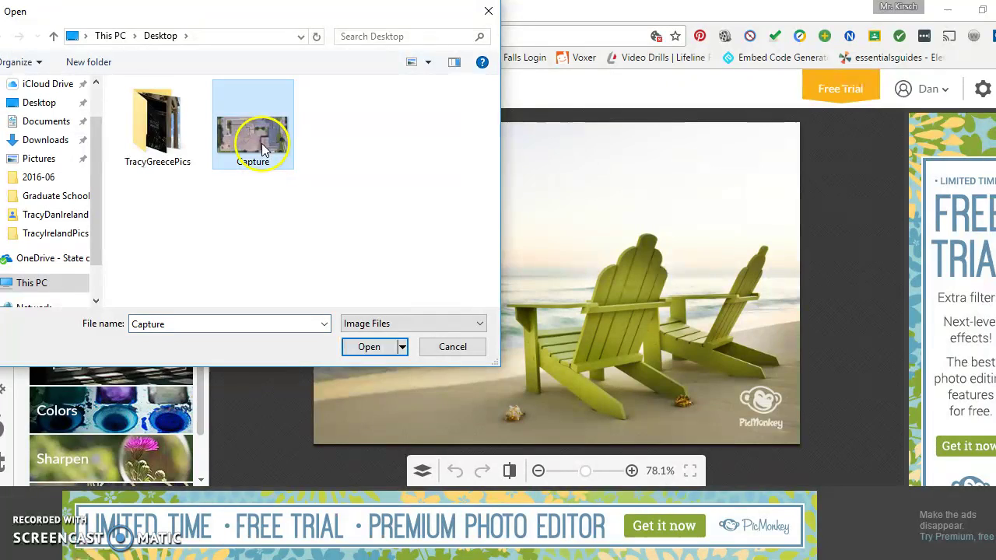
pyautogui.click(368, 346)
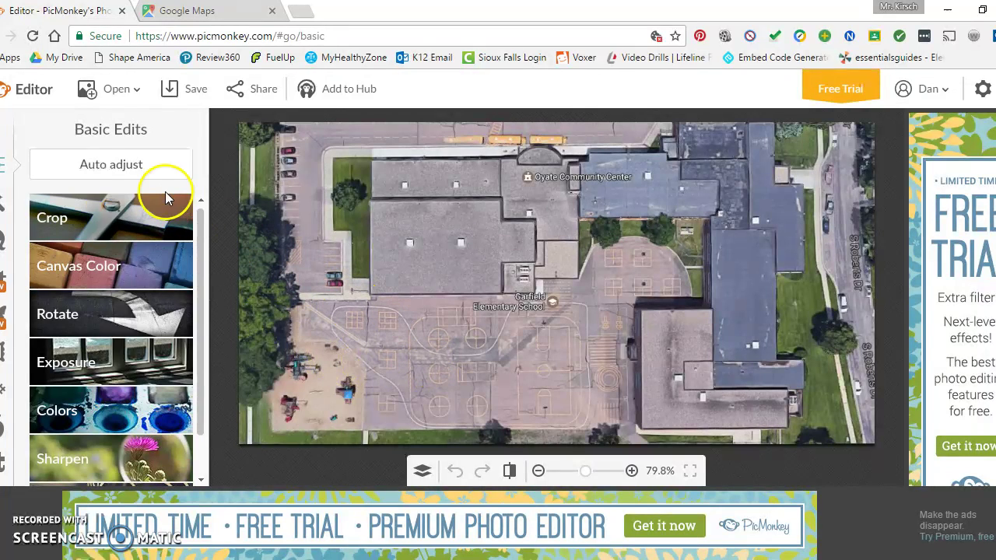
# Auto-adjust the image's colours and choose Arial Black as the text font.
pyautogui.click(140, 171)
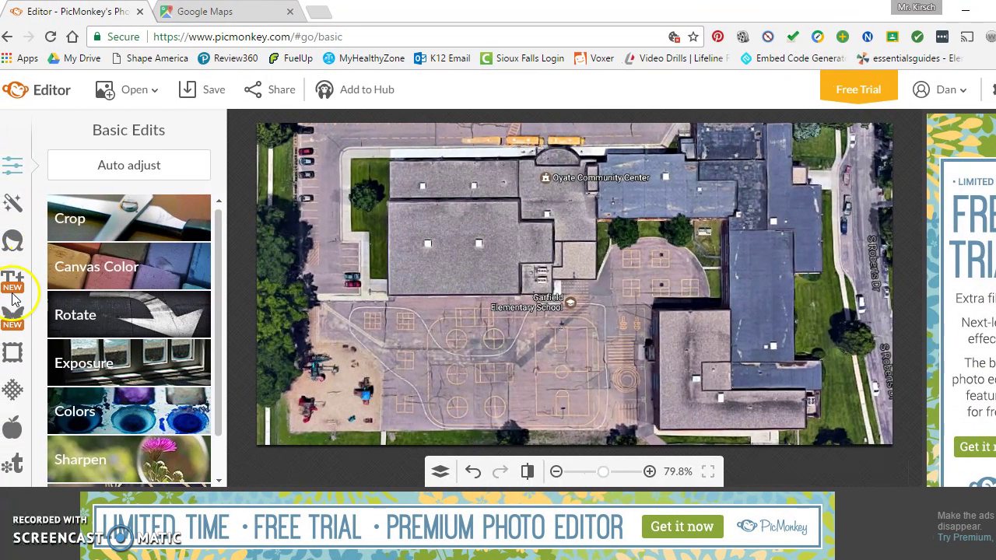
pyautogui.click(11, 284)
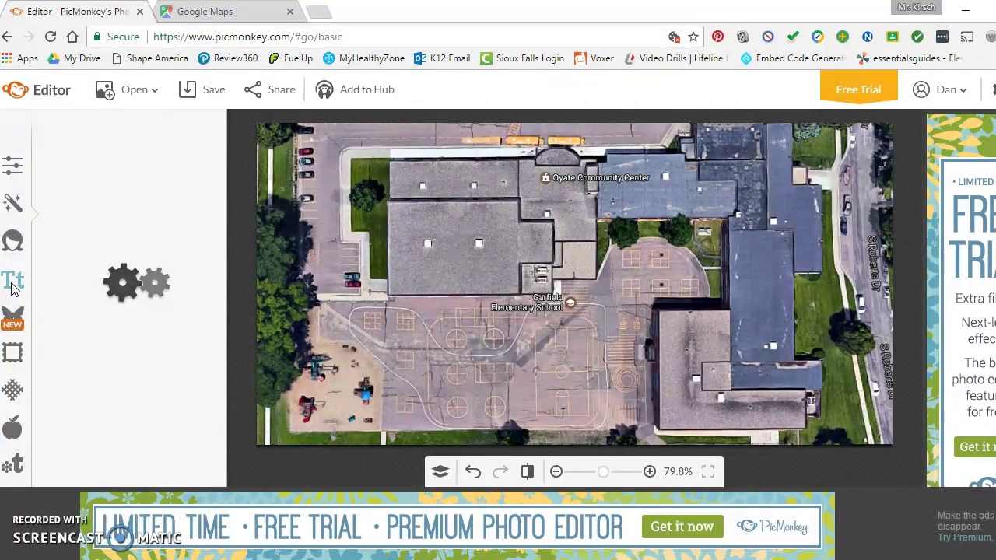
pyautogui.click(161, 237)
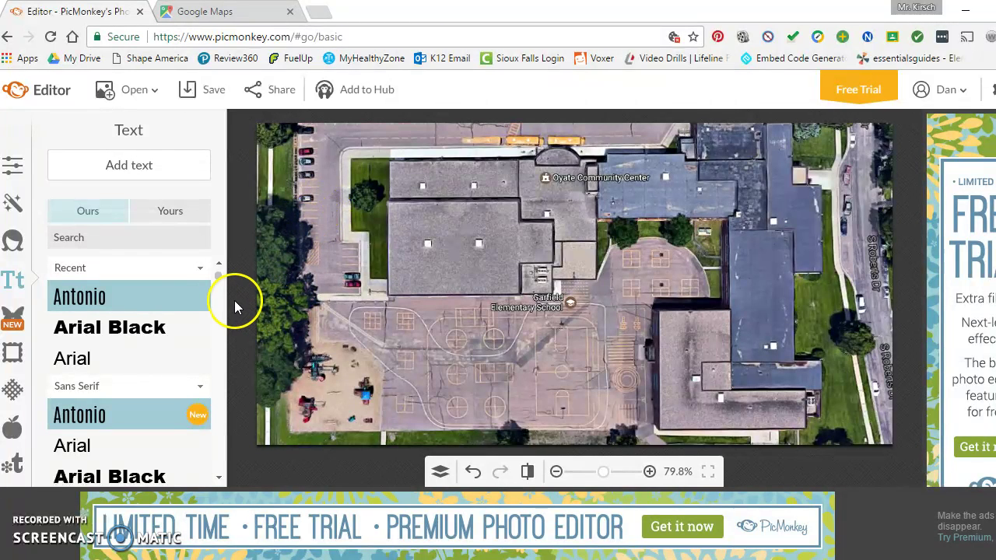
pyautogui.click(111, 330)
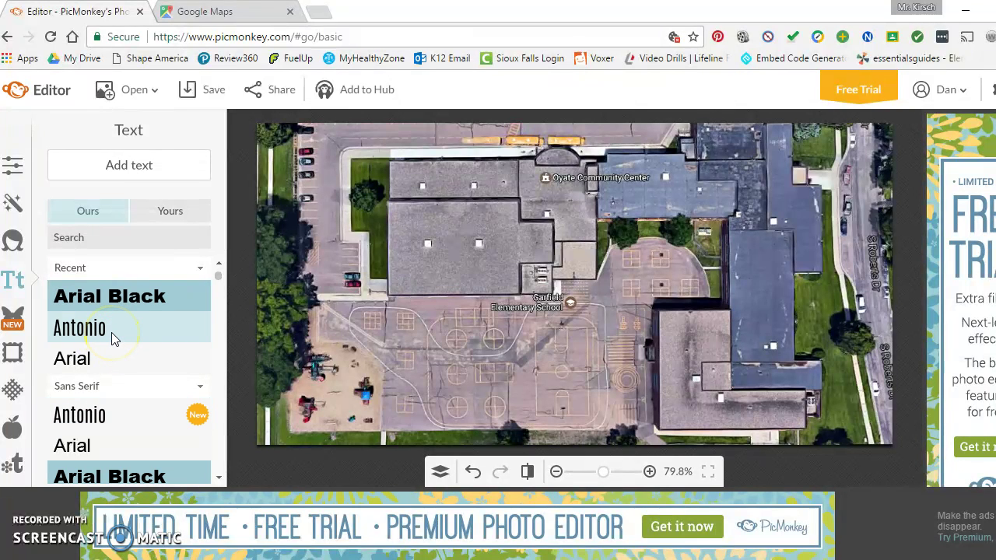
# Zoom the canvas to 130% and pan toward the playground.
pyautogui.click(146, 237)
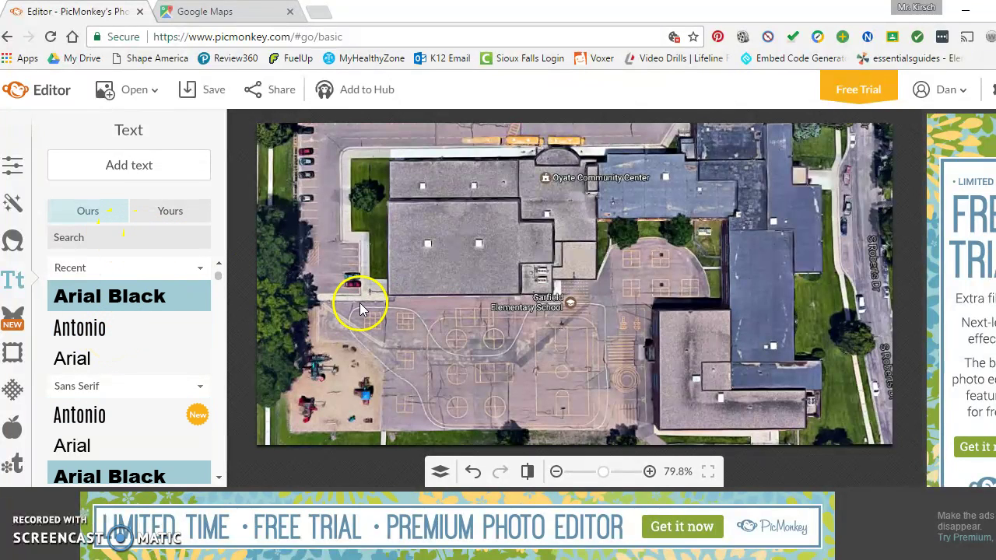
pyautogui.click(650, 471)
pyautogui.click(647, 473)
pyautogui.click(647, 471)
pyautogui.moveTo(433, 356); pyautogui.dragTo(535, 336)
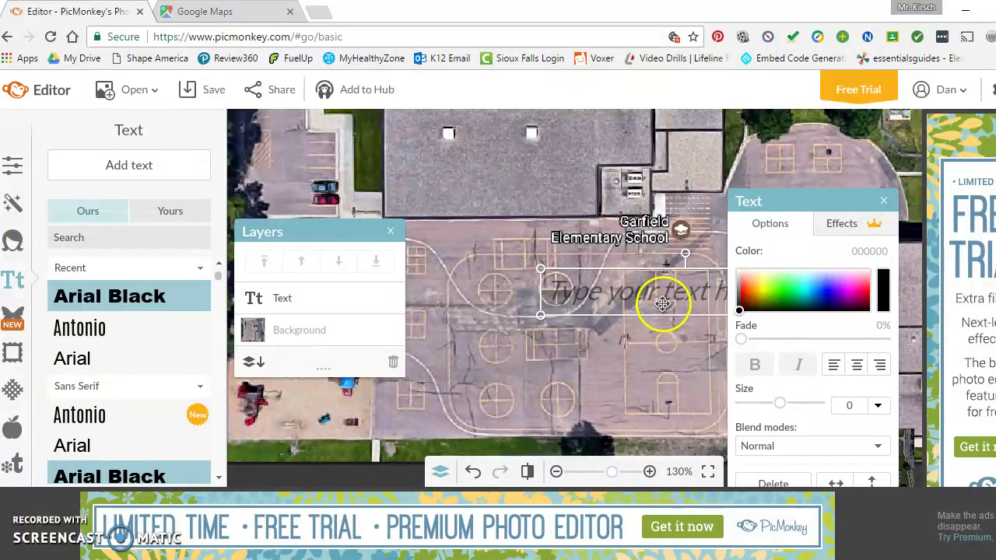
# Type a '1.' label, narrow its text box, and center-align it.
pyautogui.click(660, 299)
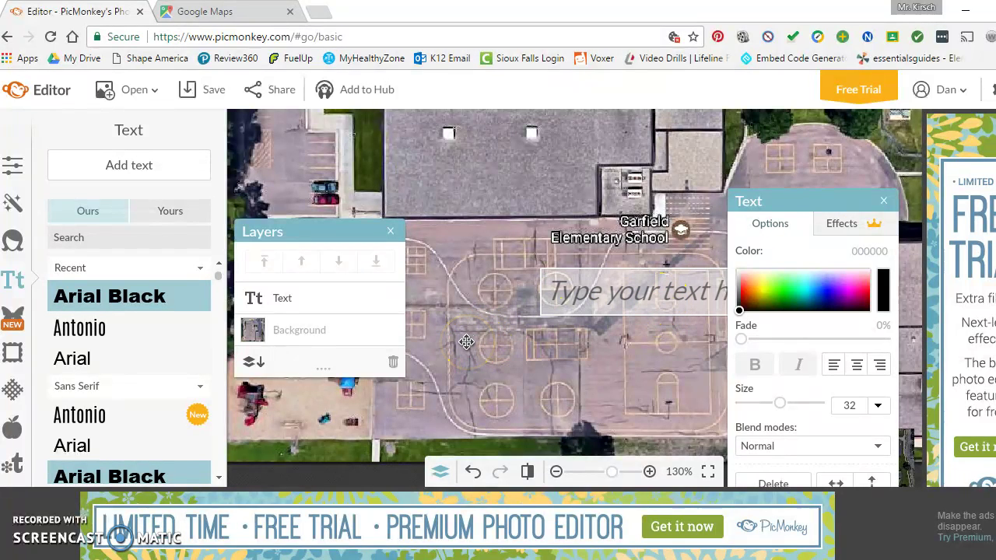
pyautogui.write('1.')
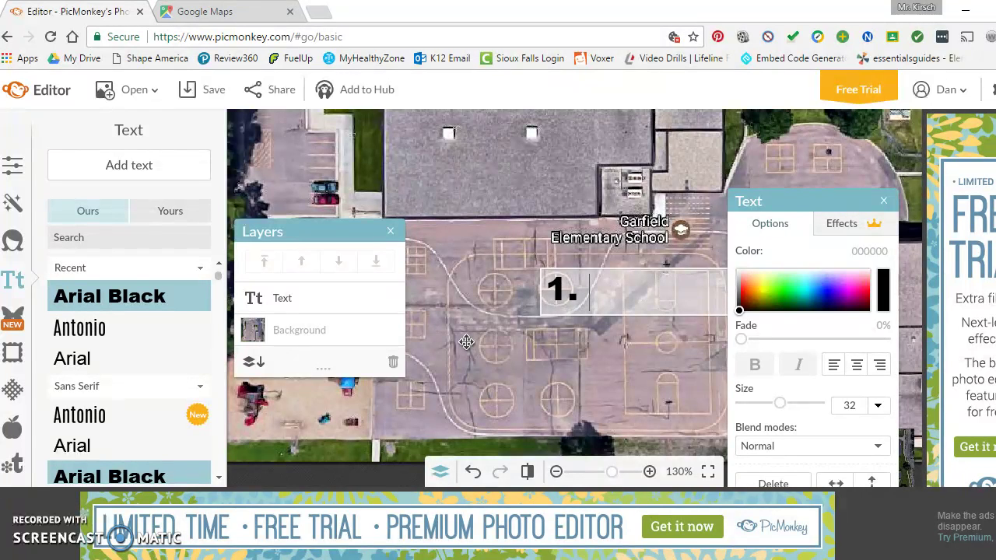
pyautogui.moveTo(593, 306); pyautogui.dragTo(504, 319)
pyautogui.moveTo(804, 205); pyautogui.dragTo(142, 123)
pyautogui.moveTo(784, 317); pyautogui.dragTo(550, 299)
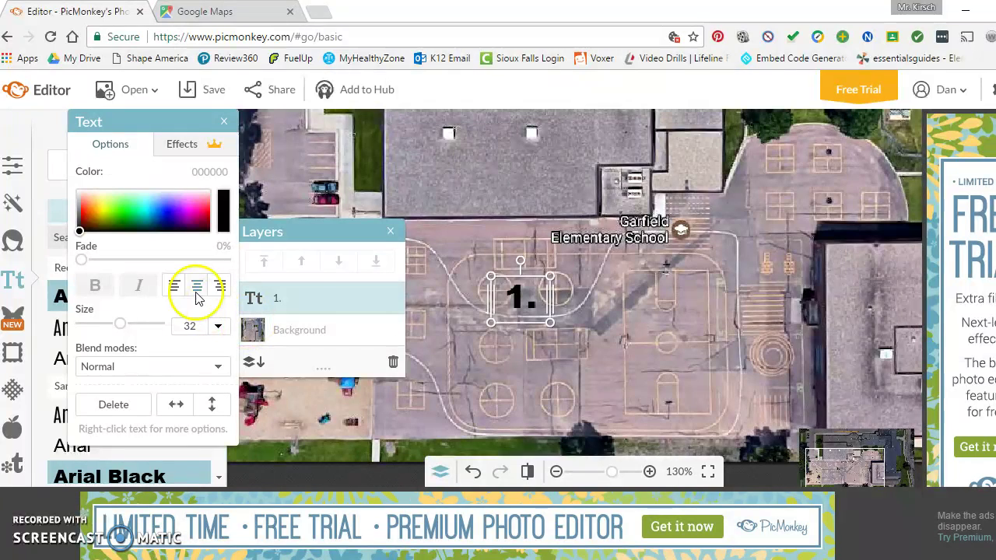
pyautogui.click(197, 286)
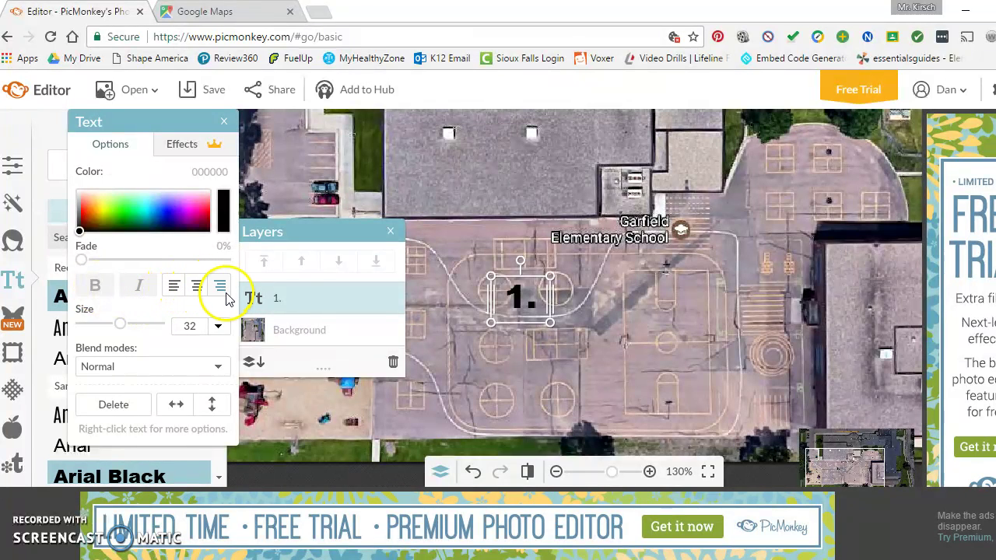
# Place the '1.' beside the school label and set its blend mode to Darken.
pyautogui.moveTo(490, 266); pyautogui.dragTo(745, 258)
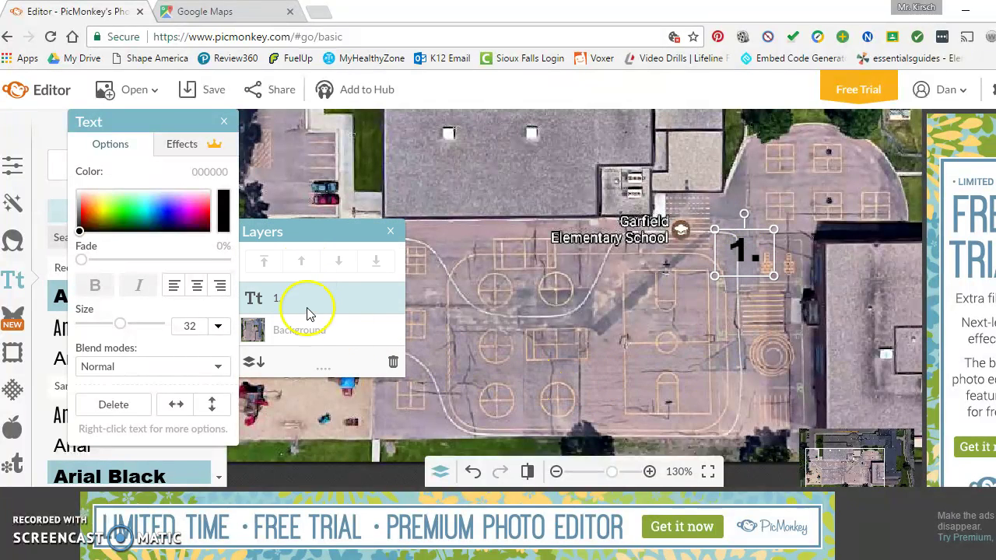
pyautogui.click(196, 379)
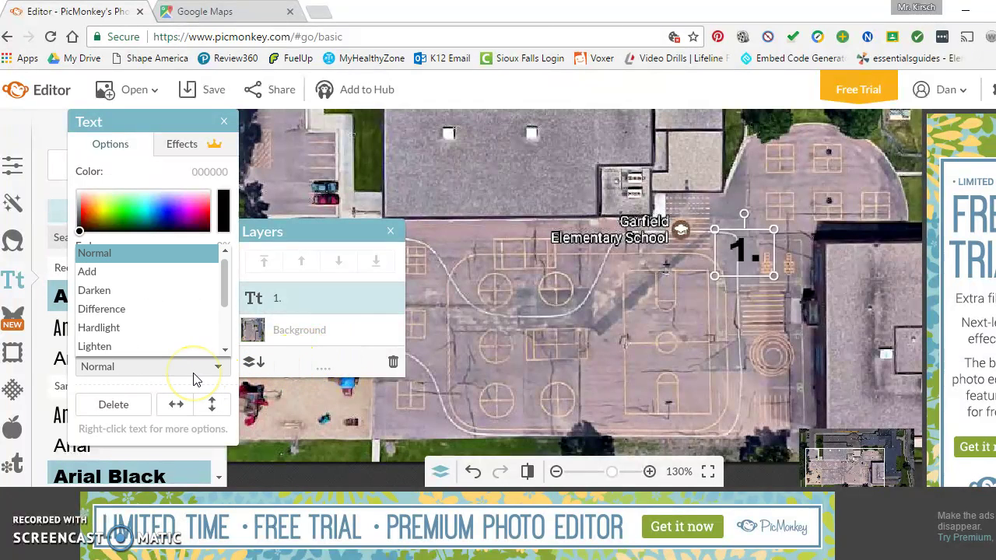
pyautogui.click(187, 303)
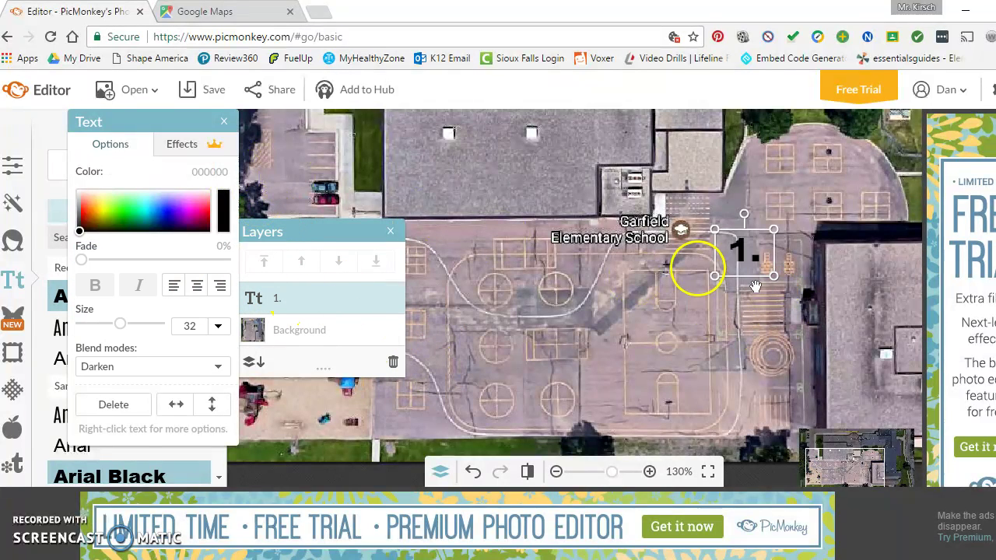
pyautogui.click(223, 123)
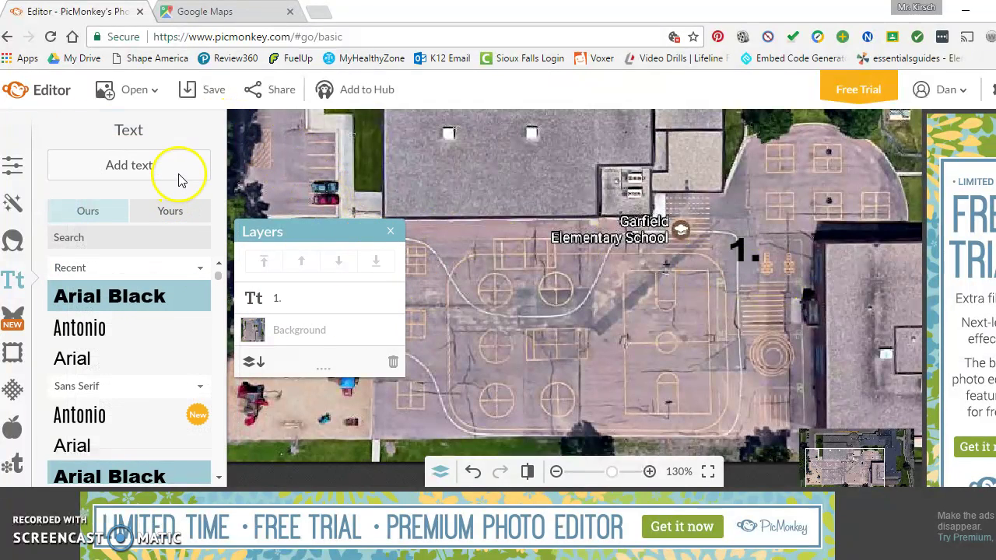
# Add a '2' label, narrow its box, and move it down onto the court.
pyautogui.click(179, 179)
pyautogui.moveTo(671, 259); pyautogui.dragTo(642, 342)
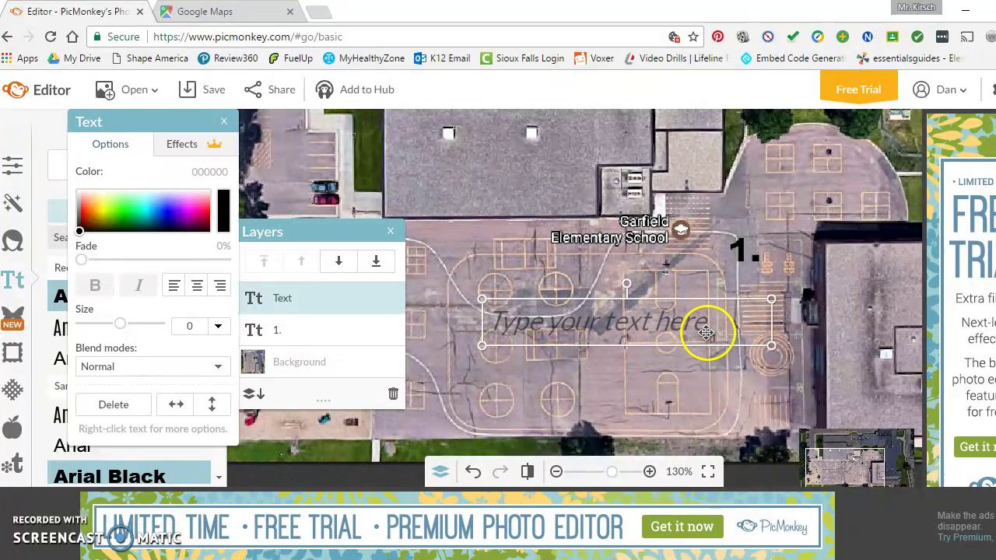
pyautogui.click(553, 321)
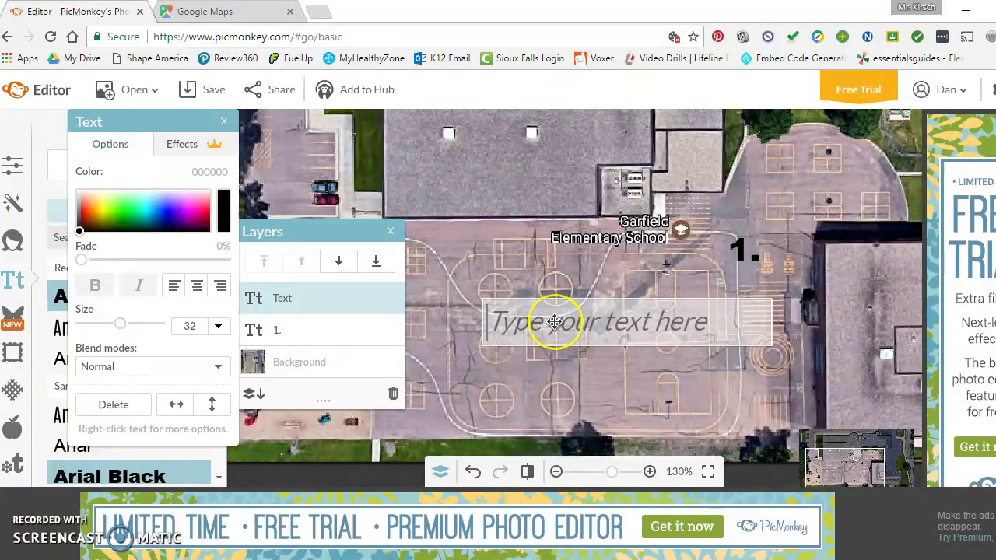
pyautogui.write('2')
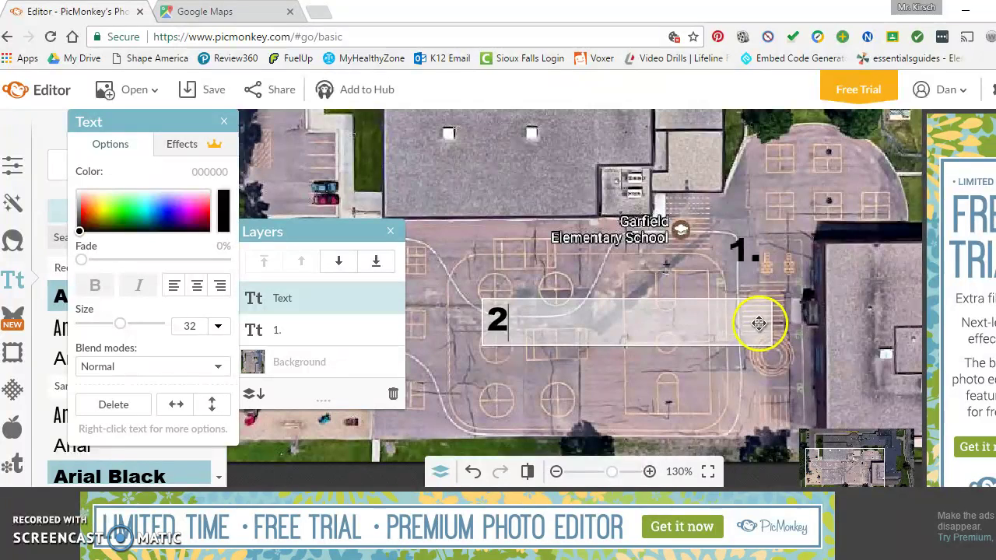
pyautogui.moveTo(771, 319); pyautogui.dragTo(551, 333)
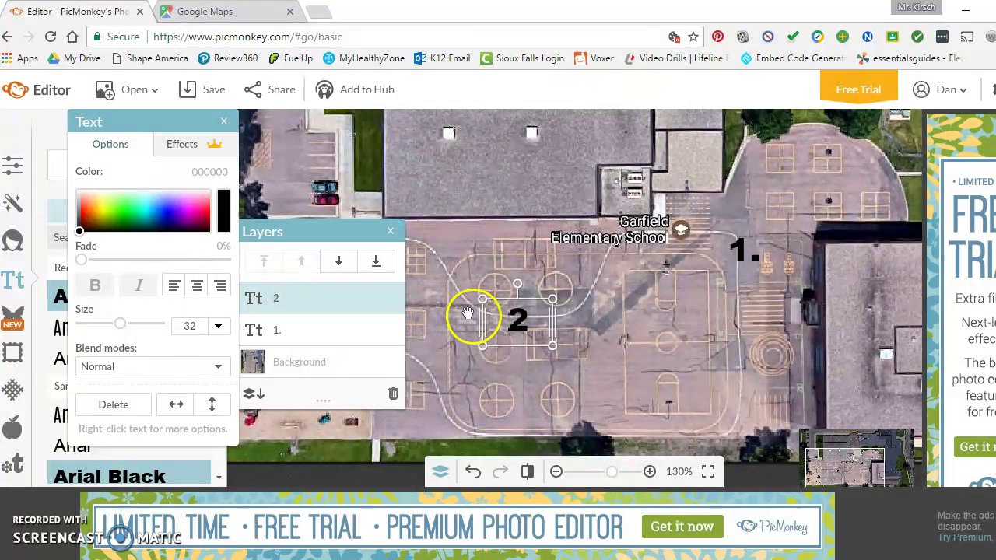
pyautogui.moveTo(499, 331); pyautogui.dragTo(660, 388)
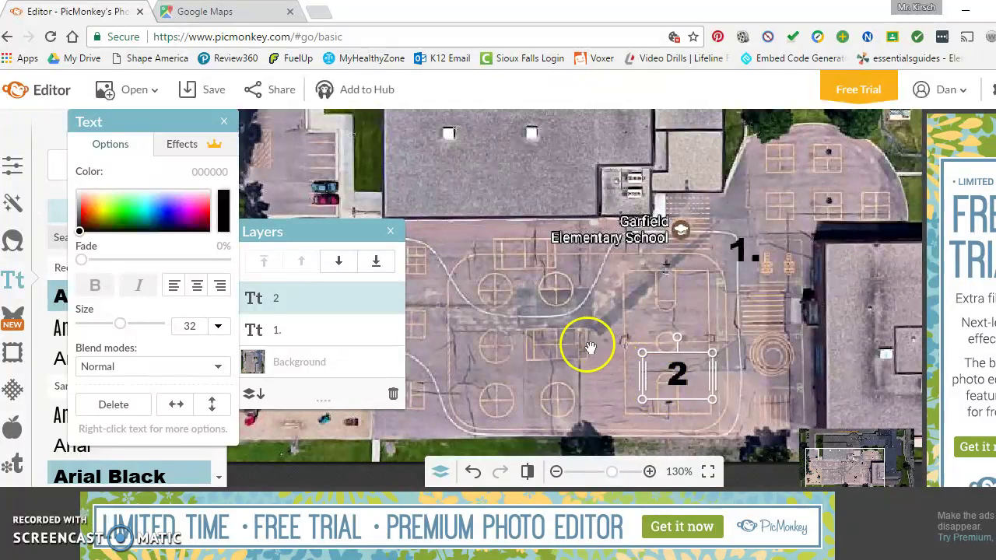
pyautogui.click(580, 337)
# Add a '3' label, shrink its box, and place it just left of the 2.
pyautogui.click(160, 179)
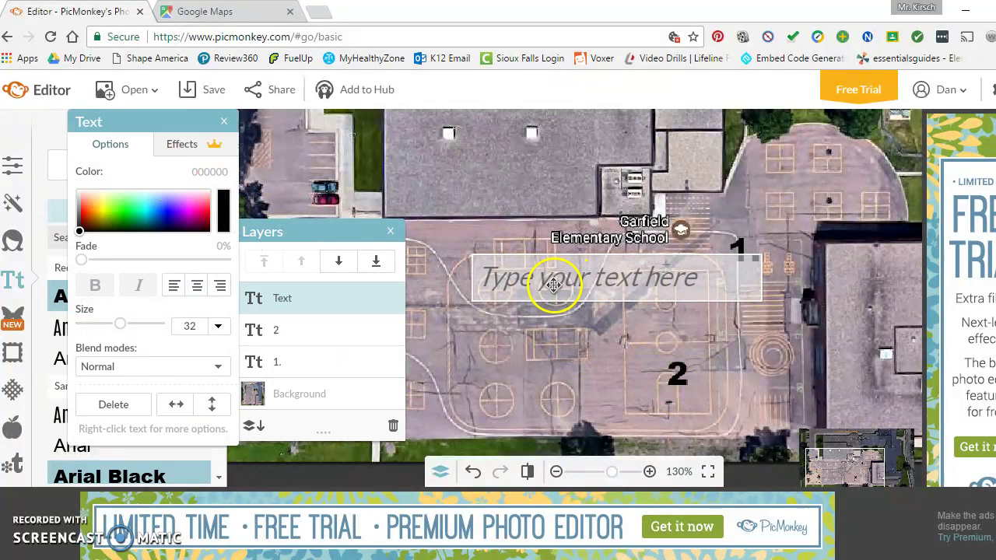
pyautogui.write('3')
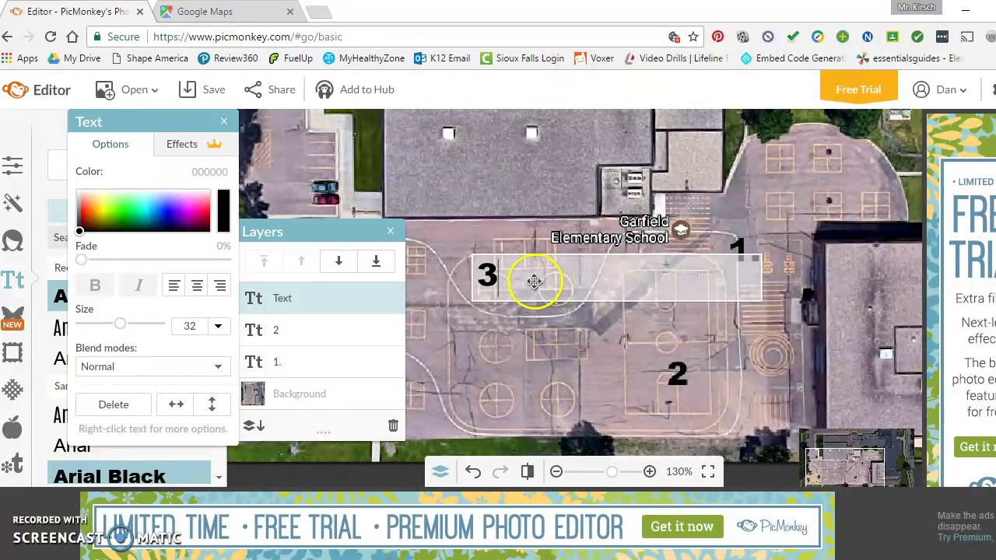
pyautogui.click(759, 280)
pyautogui.moveTo(763, 274); pyautogui.dragTo(525, 284)
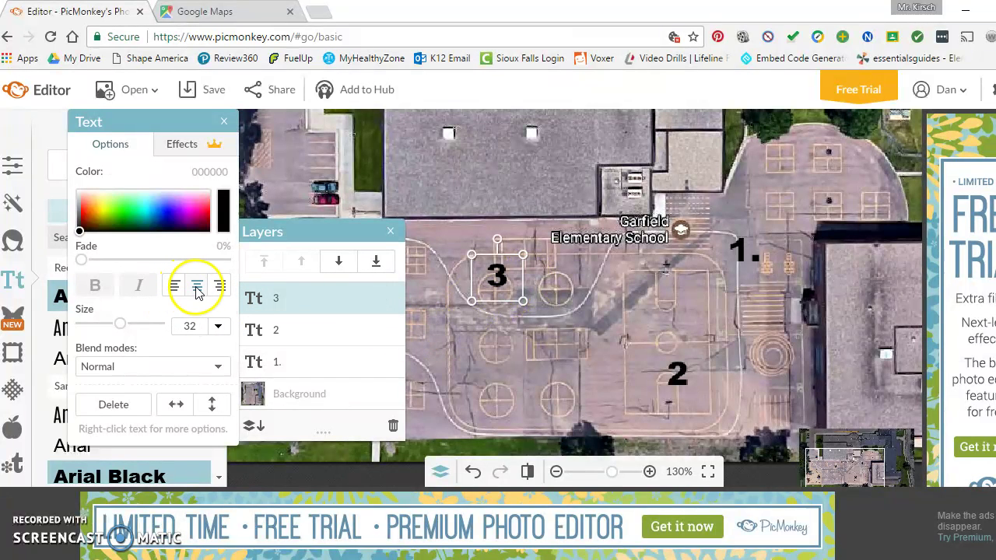
pyautogui.moveTo(490, 295); pyautogui.dragTo(566, 407)
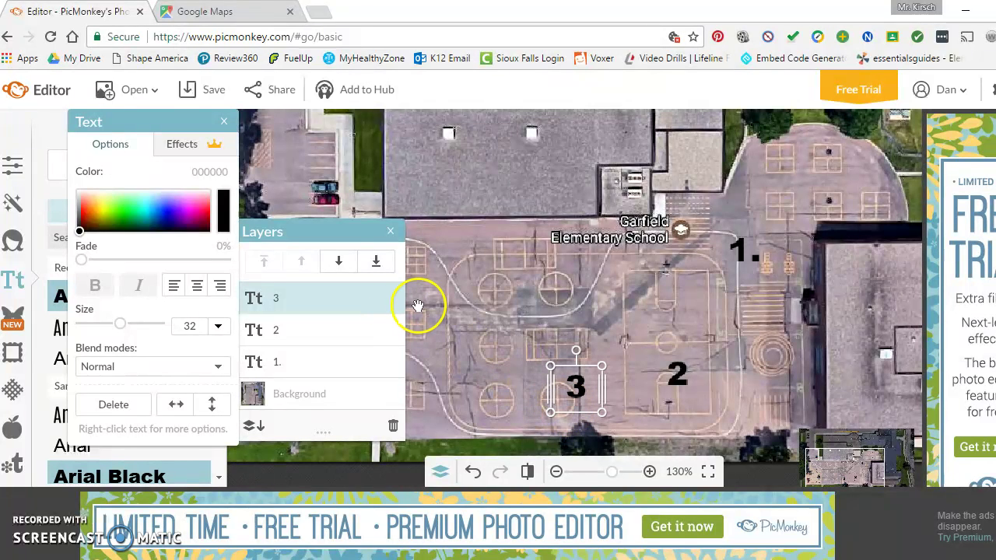
pyautogui.click(388, 234)
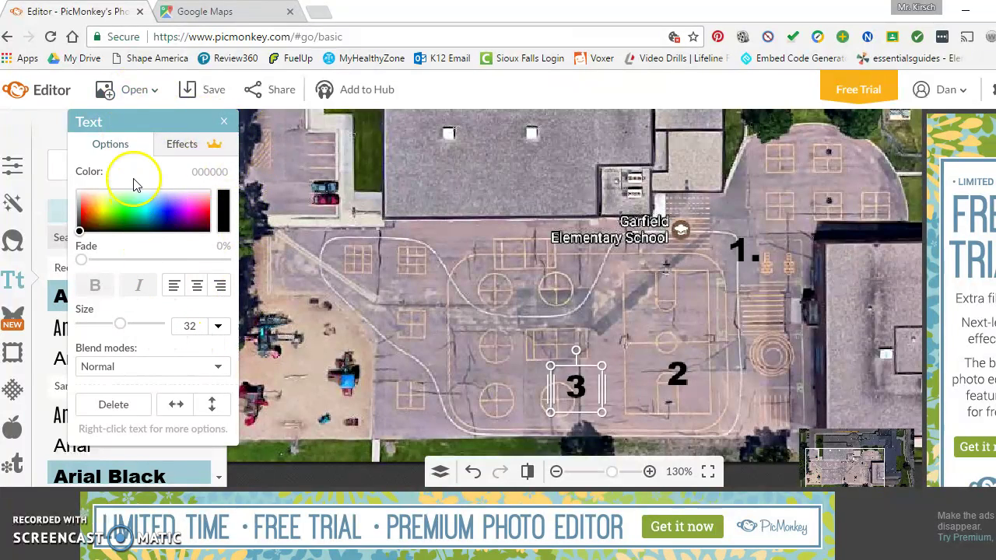
# Add a centred '4' label, shrink it, and place it just left of the 3.
pyautogui.click(223, 121)
pyautogui.click(116, 173)
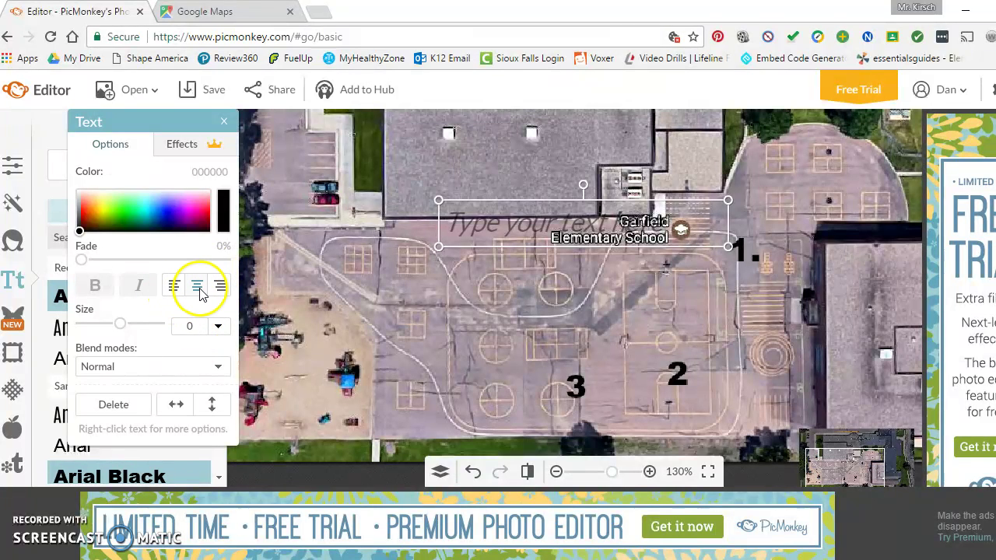
pyautogui.moveTo(511, 233); pyautogui.dragTo(429, 325)
pyautogui.moveTo(646, 314); pyautogui.dragTo(480, 314)
pyautogui.click(440, 309)
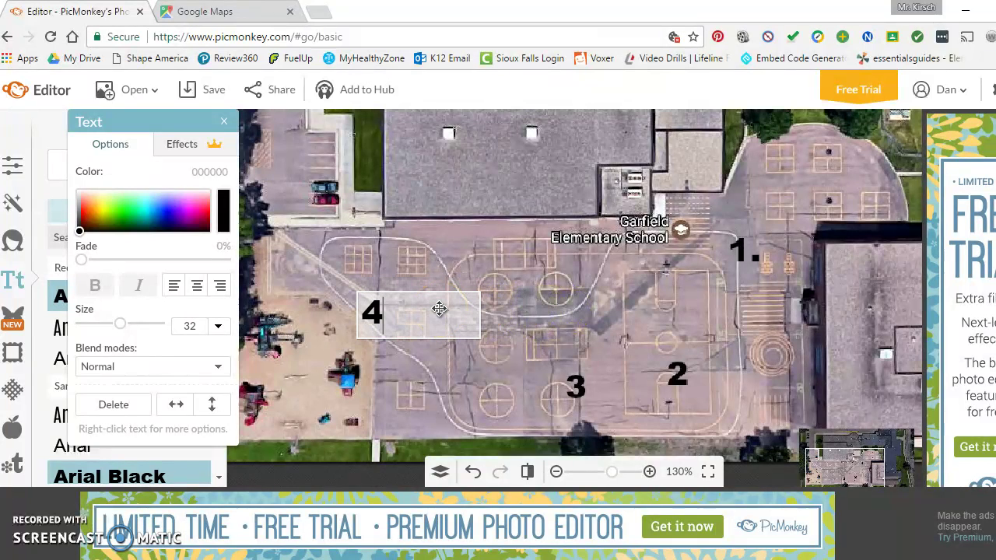
pyautogui.click(197, 285)
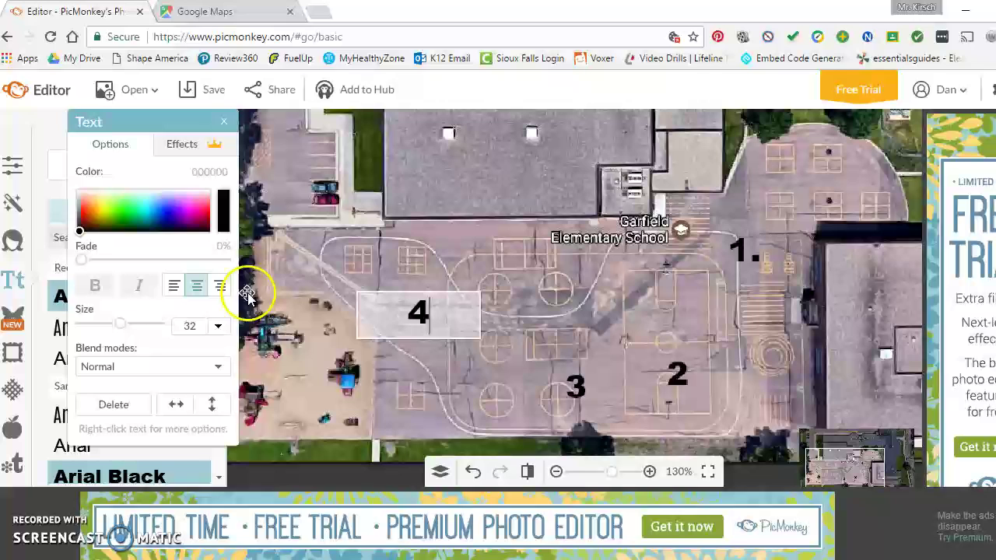
pyautogui.click(477, 315)
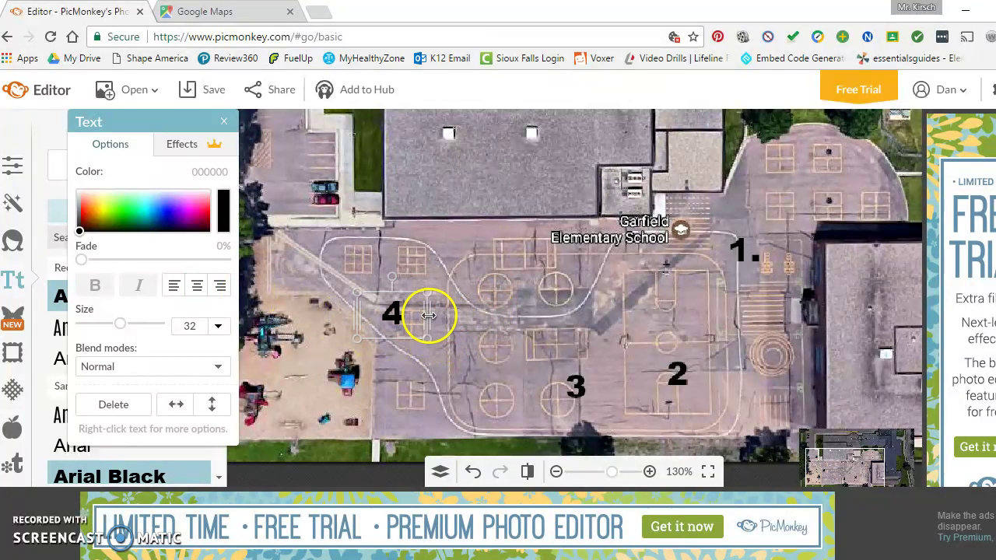
pyautogui.moveTo(400, 329); pyautogui.dragTo(475, 389)
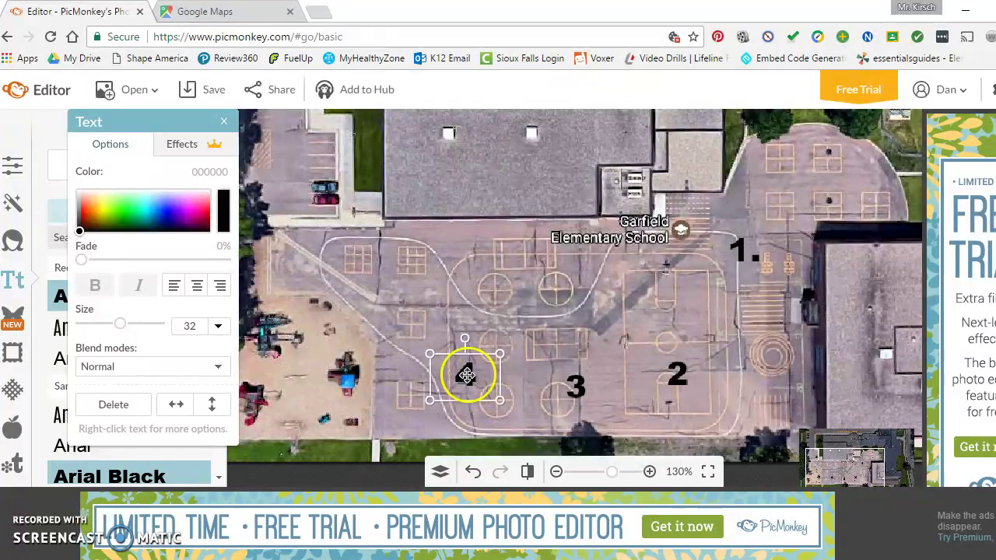
# Pan the canvas up to bring the northern school buildings into view.
pyautogui.click(743, 305)
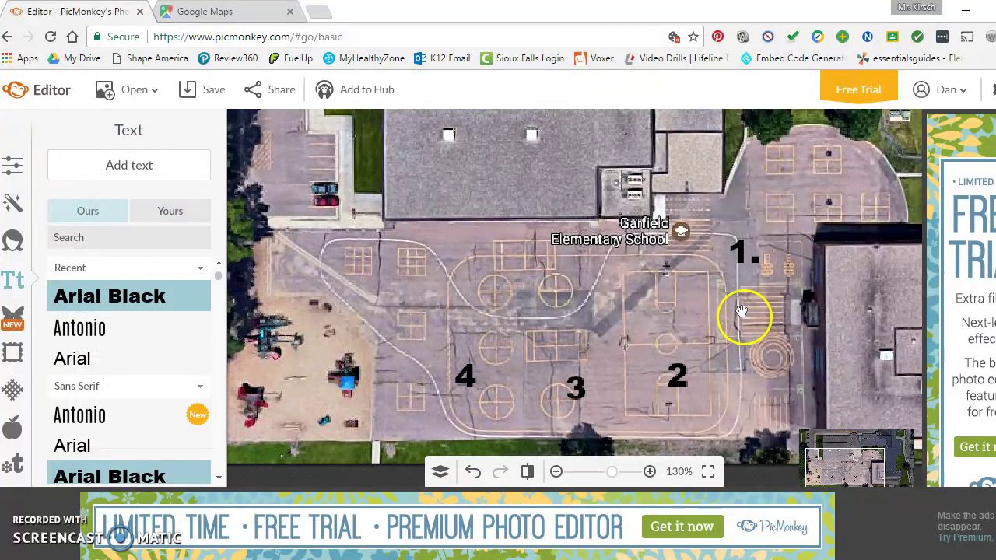
pyautogui.moveTo(767, 295); pyautogui.dragTo(631, 330)
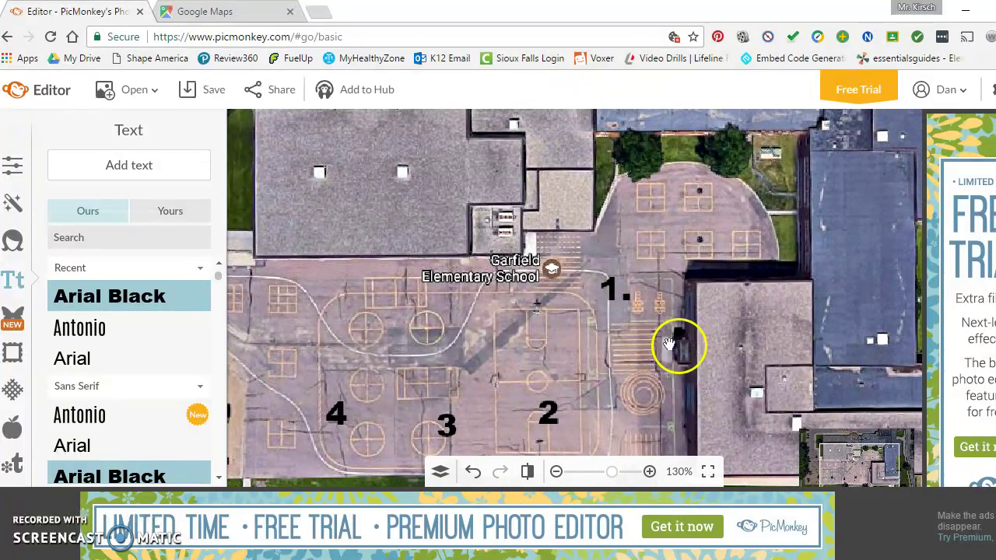
pyautogui.moveTo(822, 290); pyautogui.dragTo(644, 397)
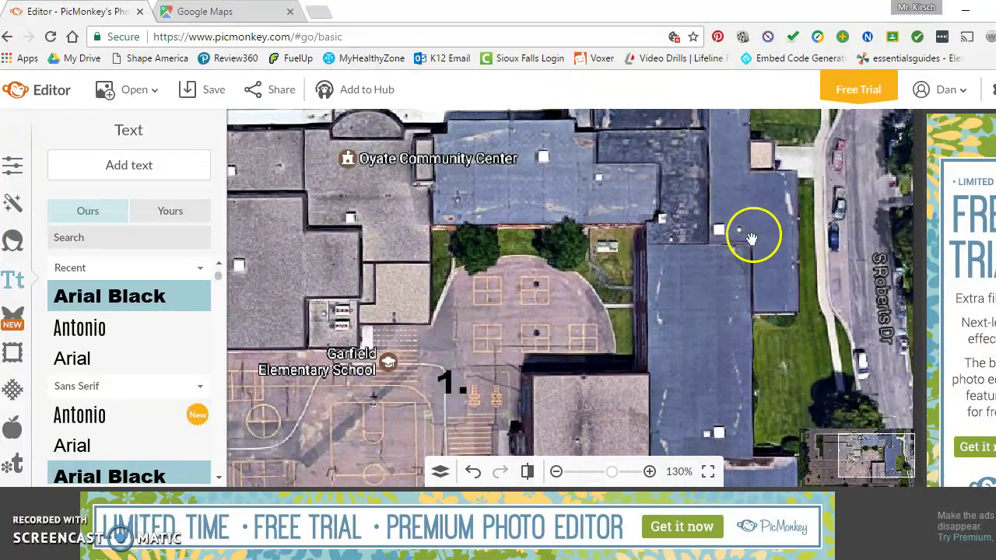
pyautogui.moveTo(755, 231); pyautogui.dragTo(751, 284)
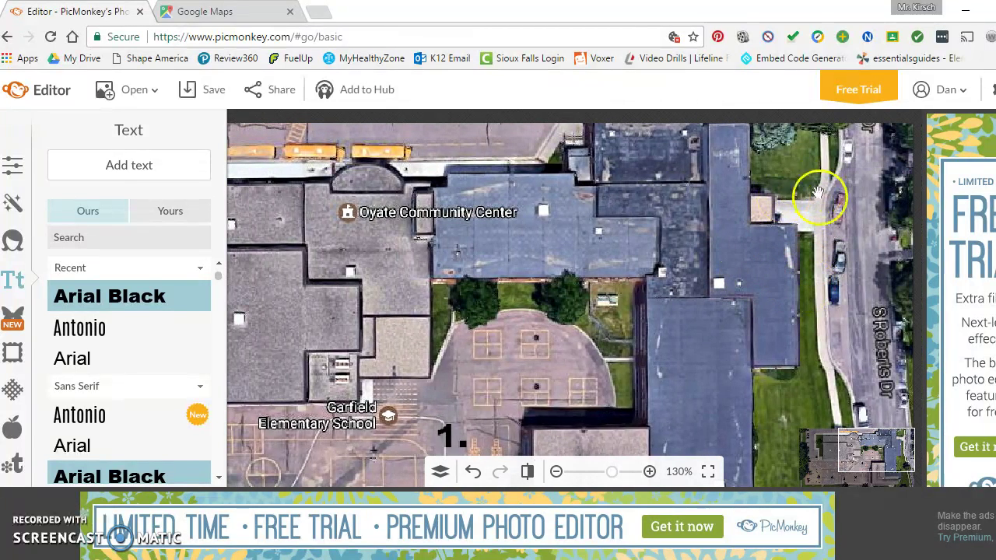
# Add a '5' label, narrow its text box, and center-align it.
pyautogui.click(199, 175)
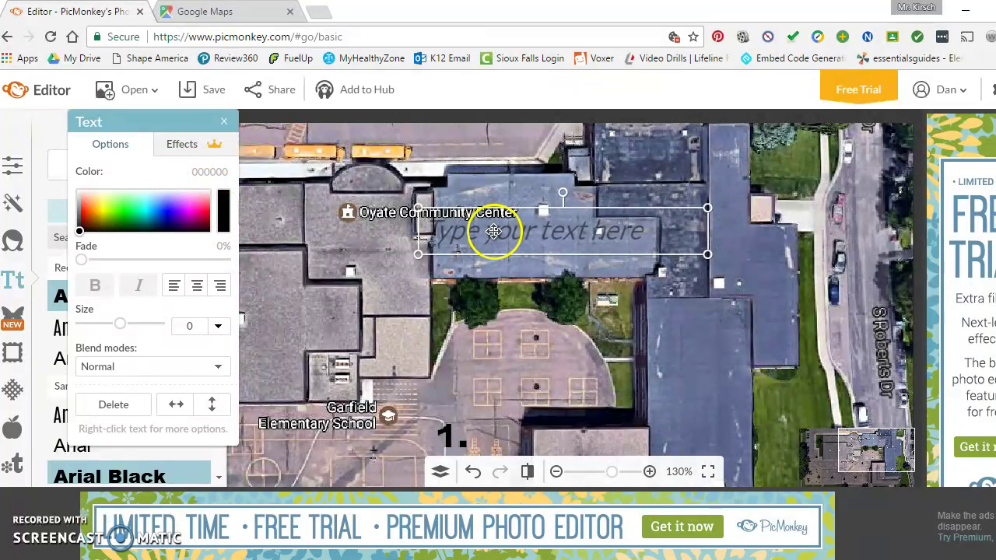
pyautogui.click(493, 231)
pyautogui.write('5')
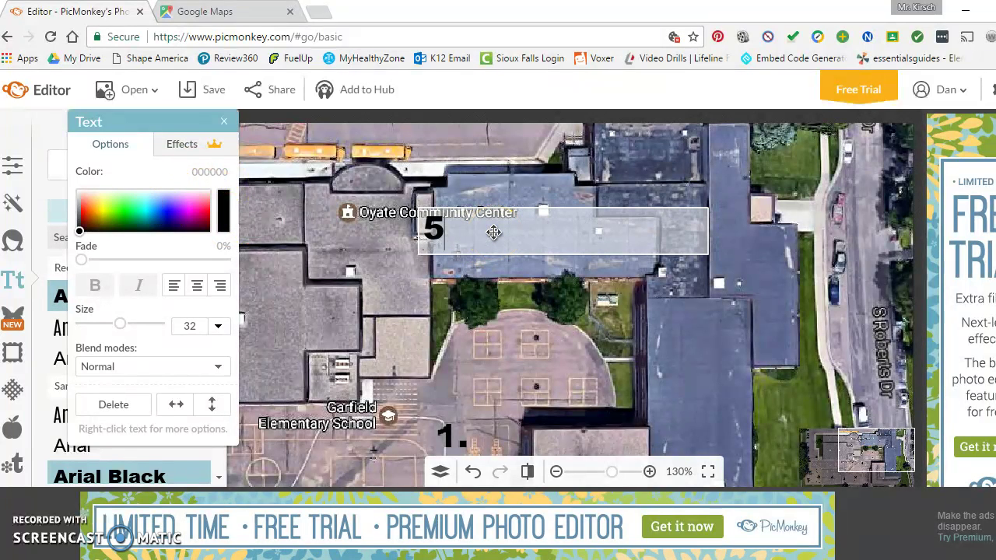
pyautogui.click(702, 232)
pyautogui.moveTo(707, 231); pyautogui.dragTo(470, 232)
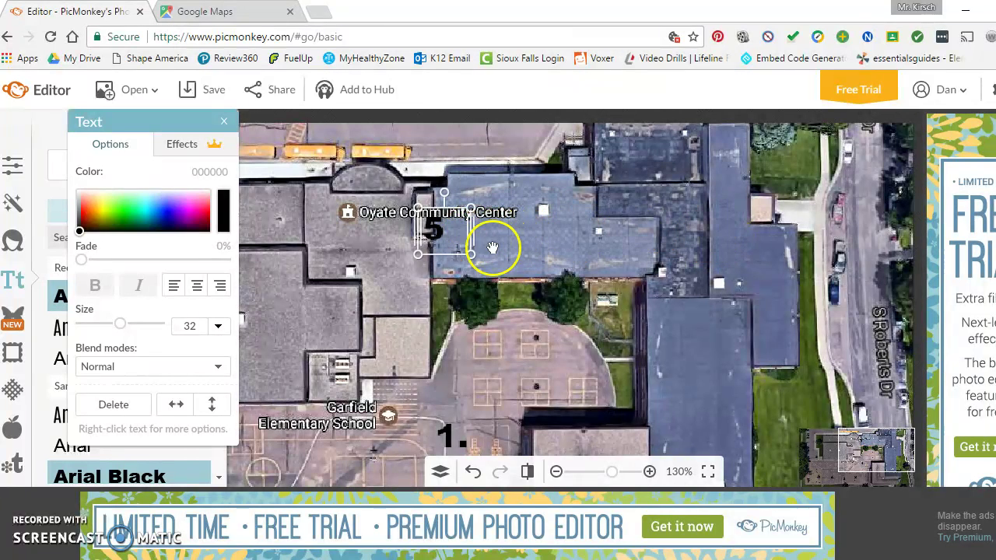
pyautogui.click(197, 286)
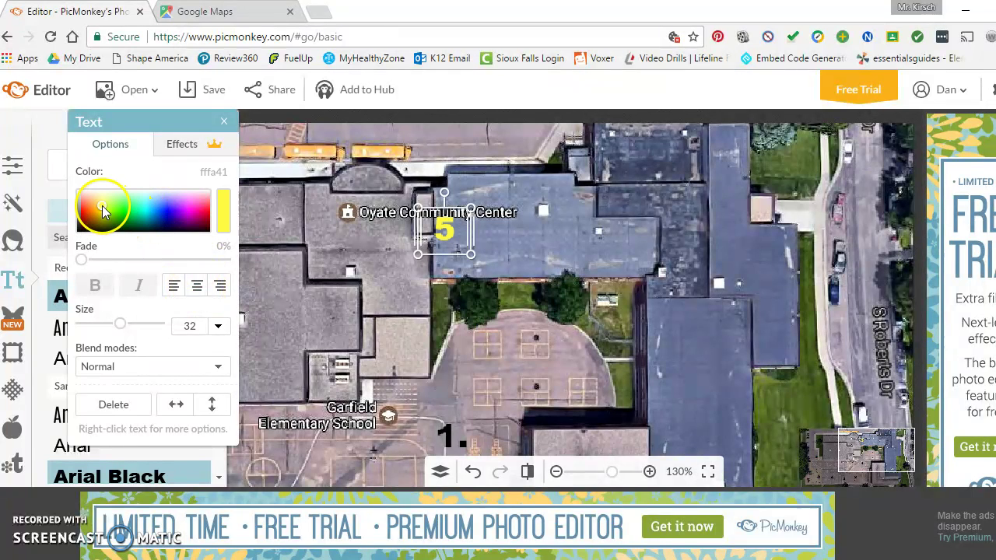
# Make the 5 yellow, move it to the map's top-right corner, and zoom out.
pyautogui.click(195, 371)
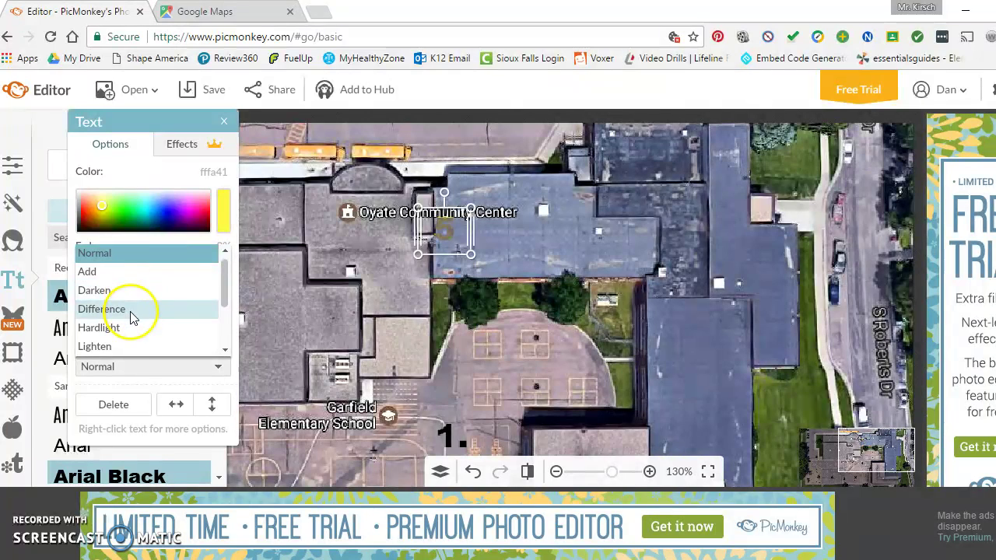
pyautogui.click(413, 284)
pyautogui.moveTo(439, 239); pyautogui.dragTo(793, 168)
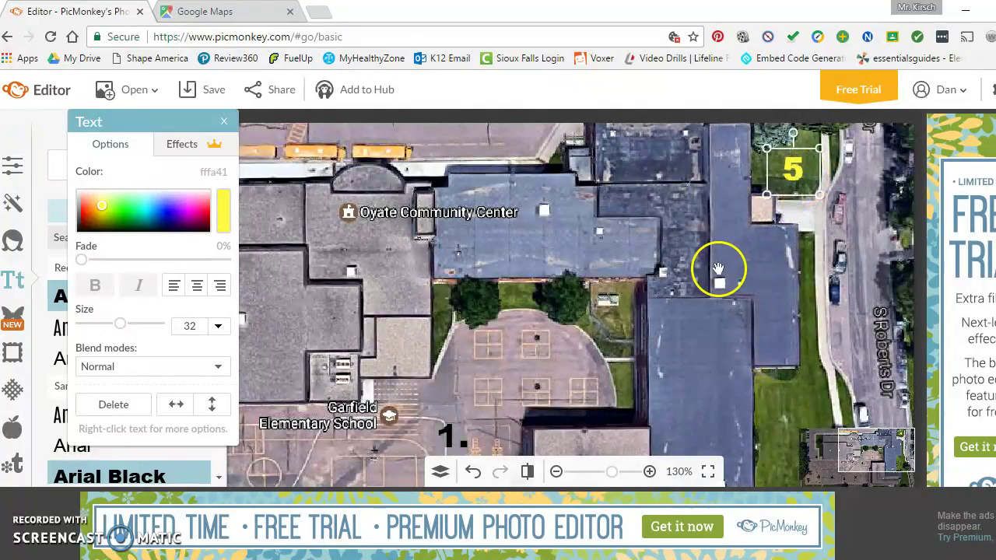
pyautogui.click(722, 284)
pyautogui.scroll(-3, 720, 291)
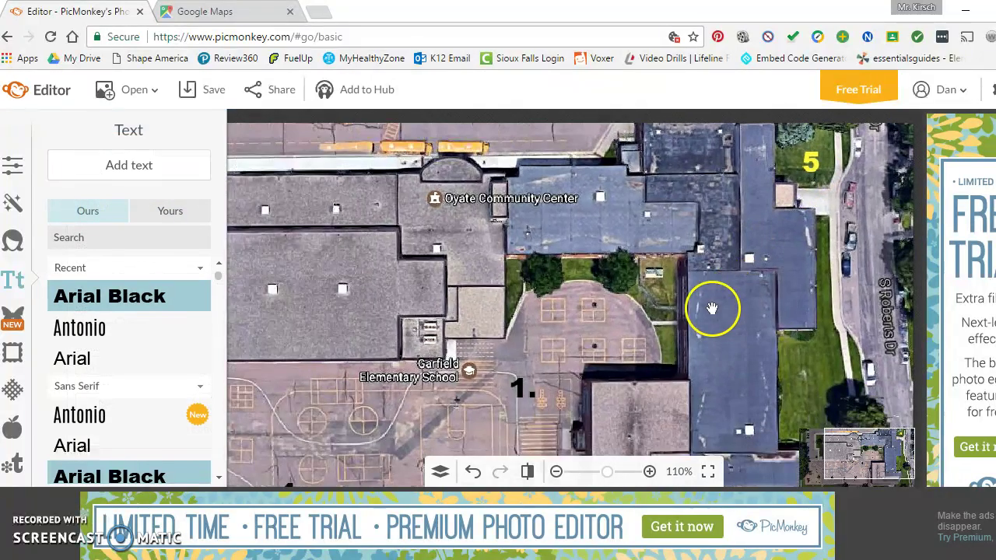
pyautogui.scroll(-2, 704, 299)
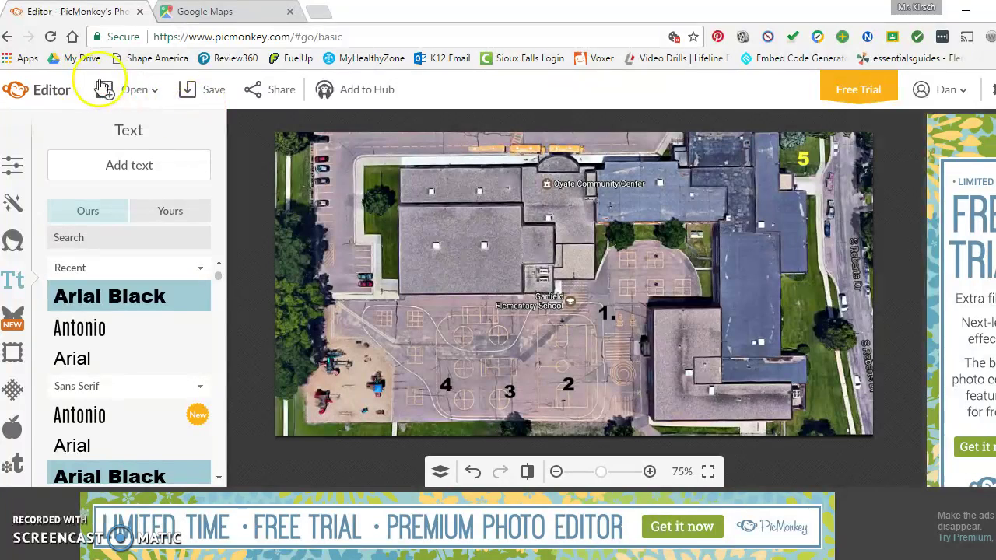
# Save the labelled map at Sean quality as Capture on the Desktop, replacing Capture.JPG.
pyautogui.click(206, 95)
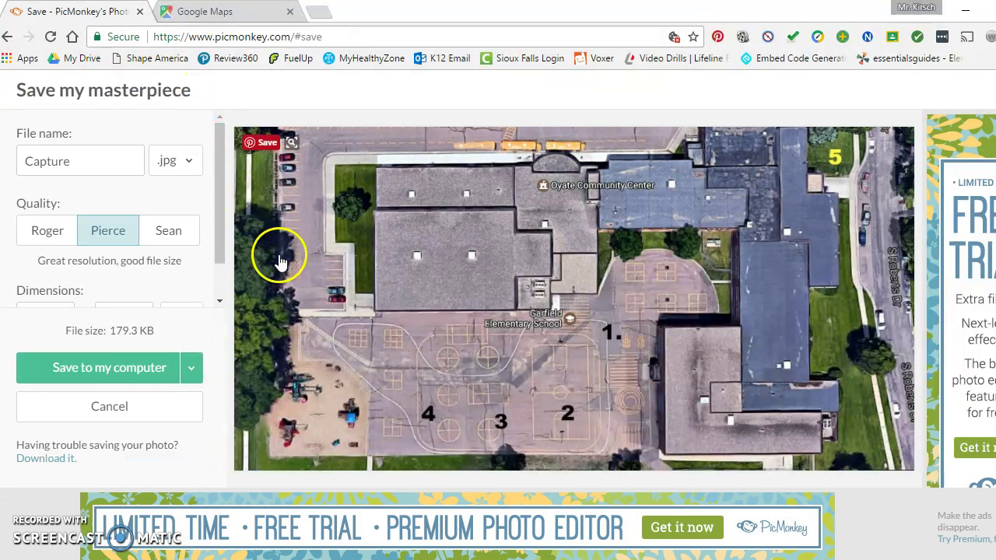
pyautogui.click(171, 231)
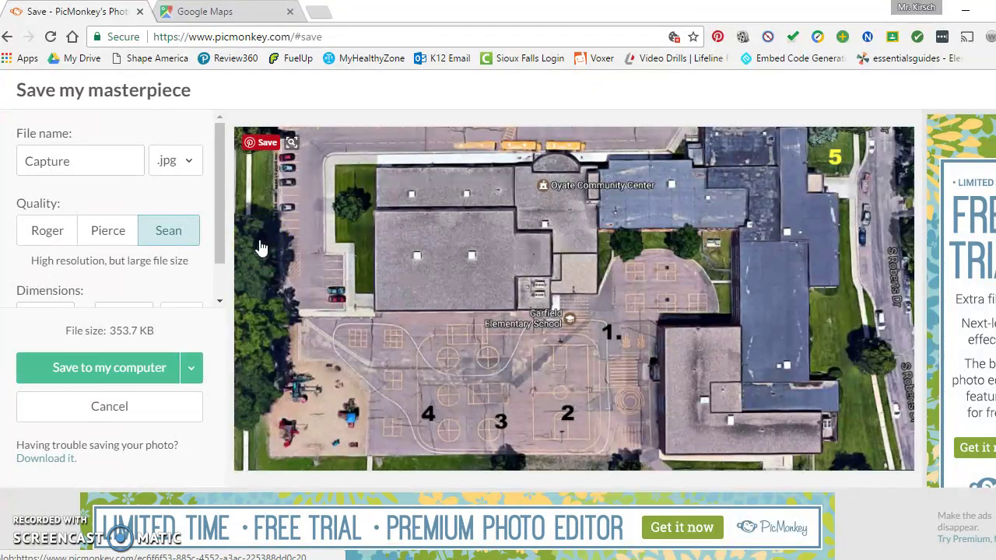
pyautogui.click(142, 371)
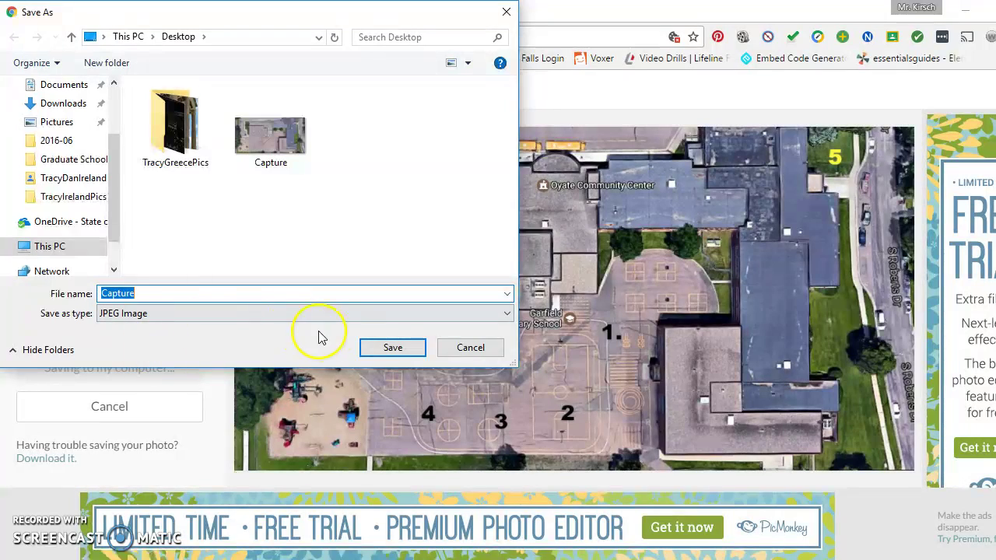
pyautogui.click(376, 353)
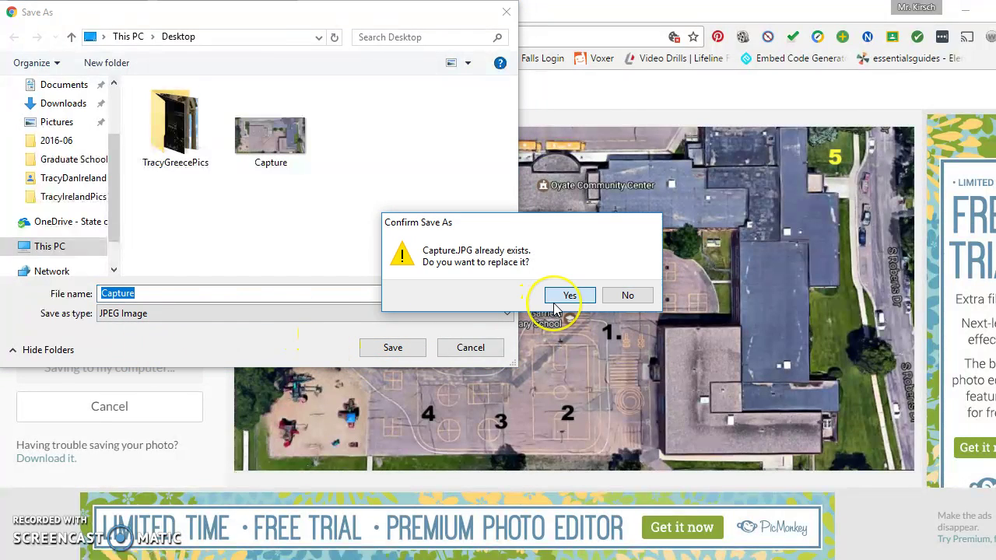
pyautogui.click(556, 299)
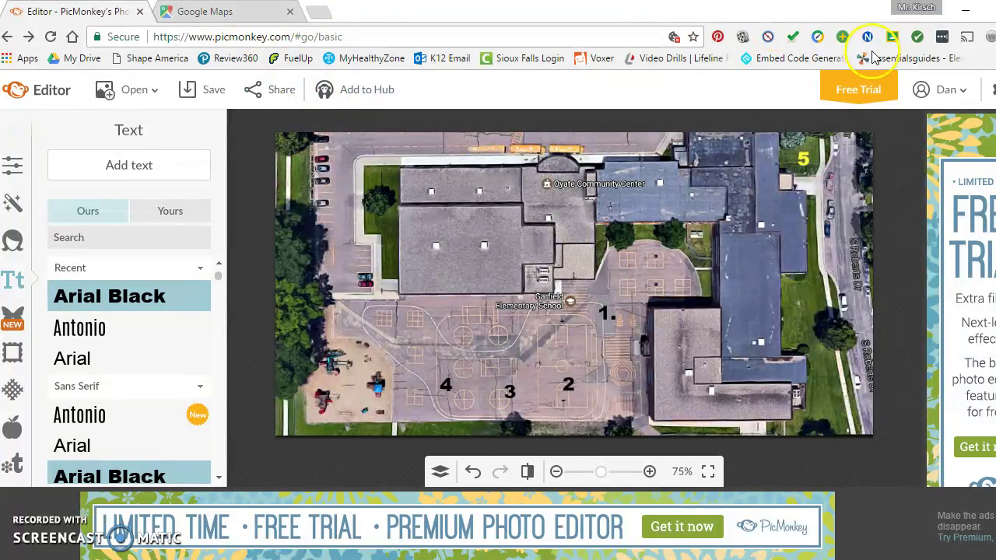
# Close Chrome and the iCloud window, then launch Word 2016 by searching 'wor' in Start.
pyautogui.click(968, 12)
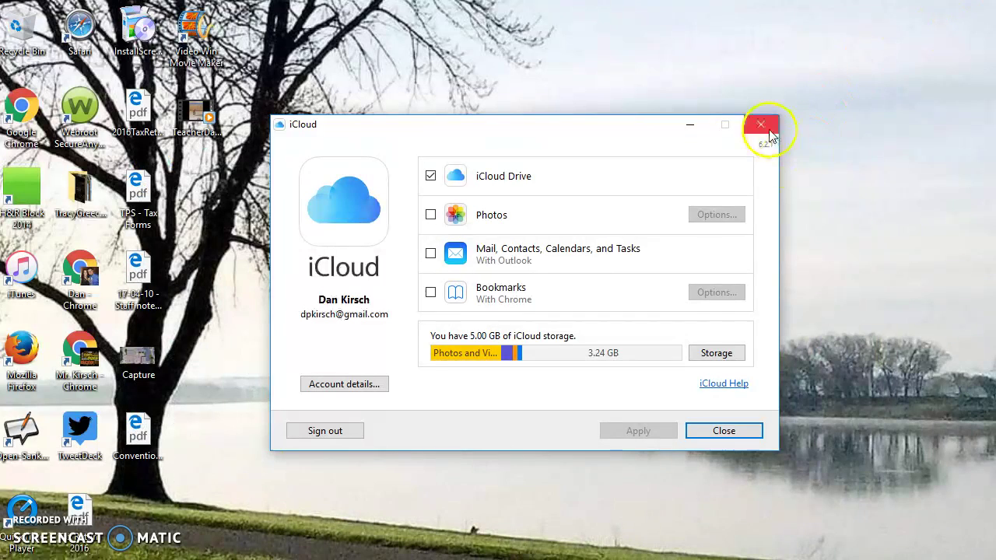
pyautogui.click(759, 125)
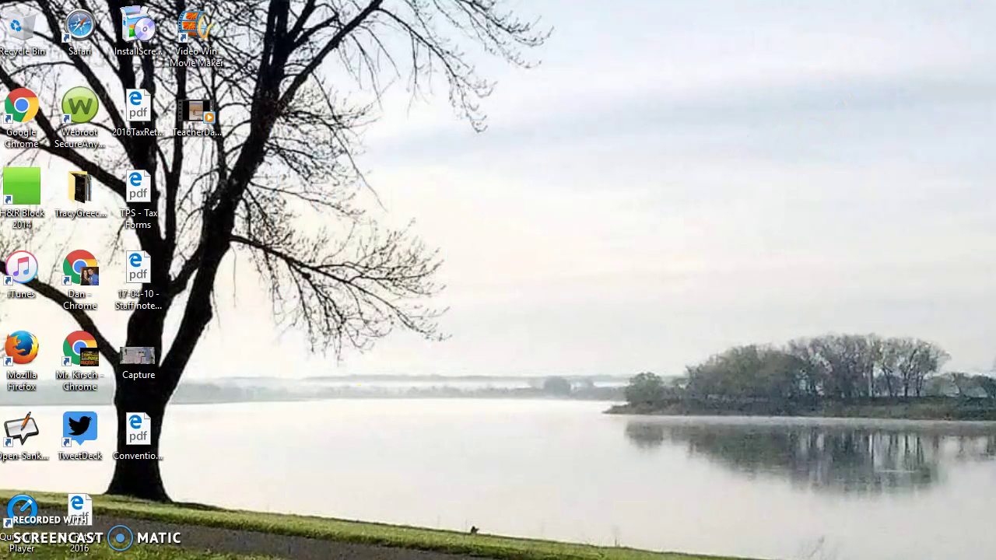
pyautogui.press('super')
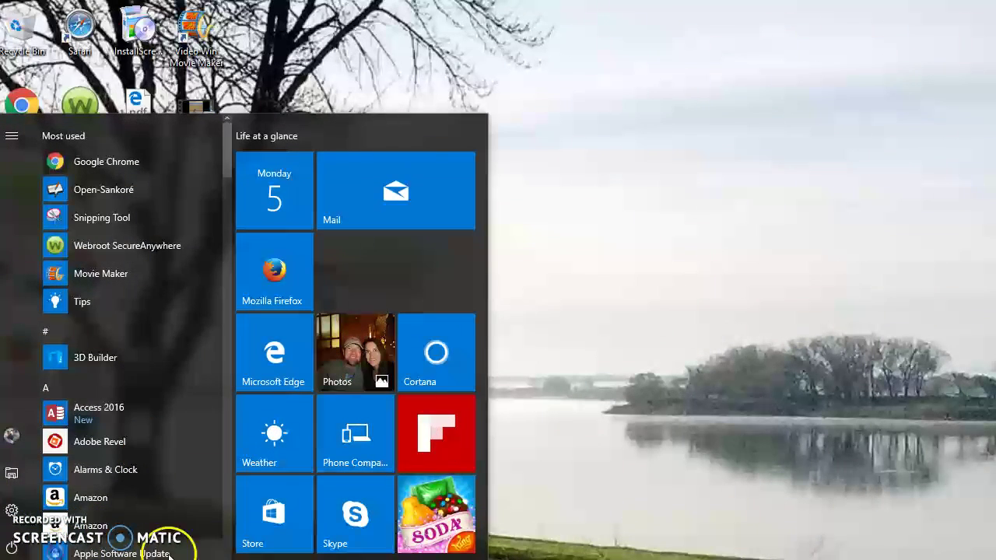
pyautogui.write('wor')
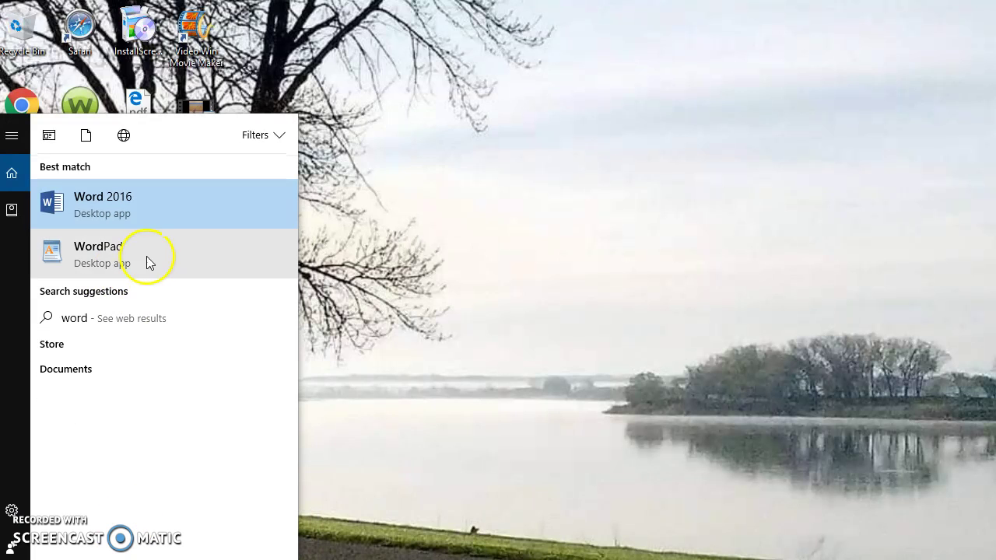
pyautogui.click(166, 219)
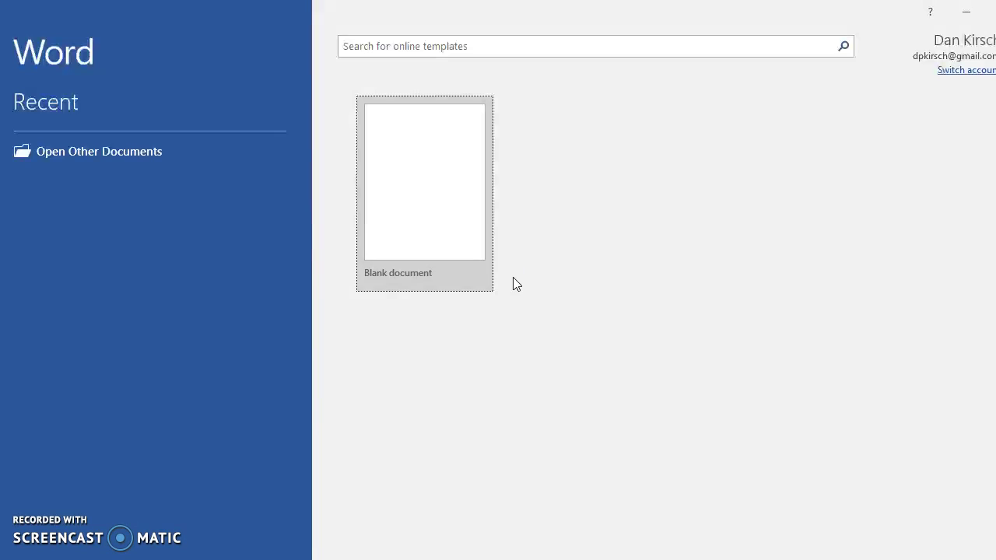
# Create a new blank document and set Ribbon Display Options to Show Tabs.
pyautogui.click(447, 243)
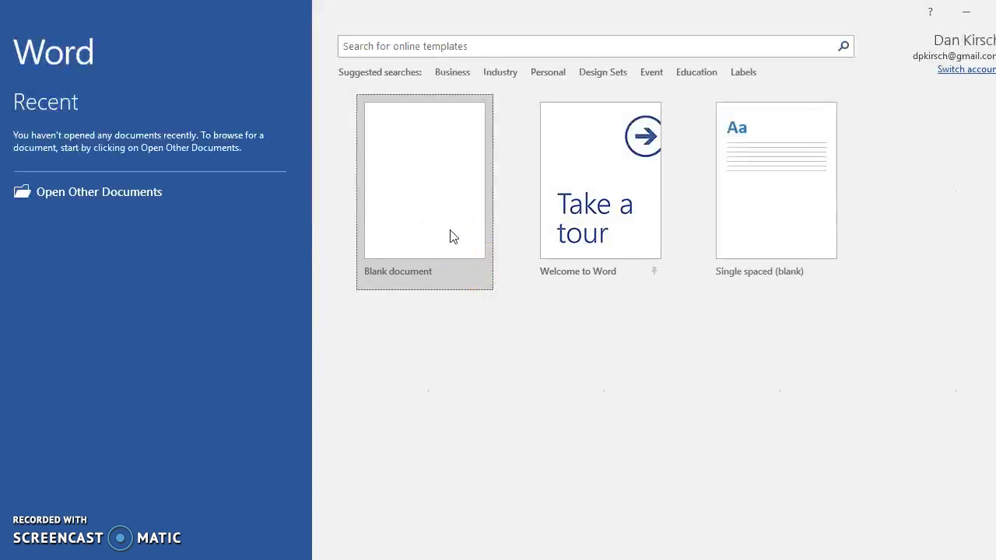
pyautogui.click(454, 237)
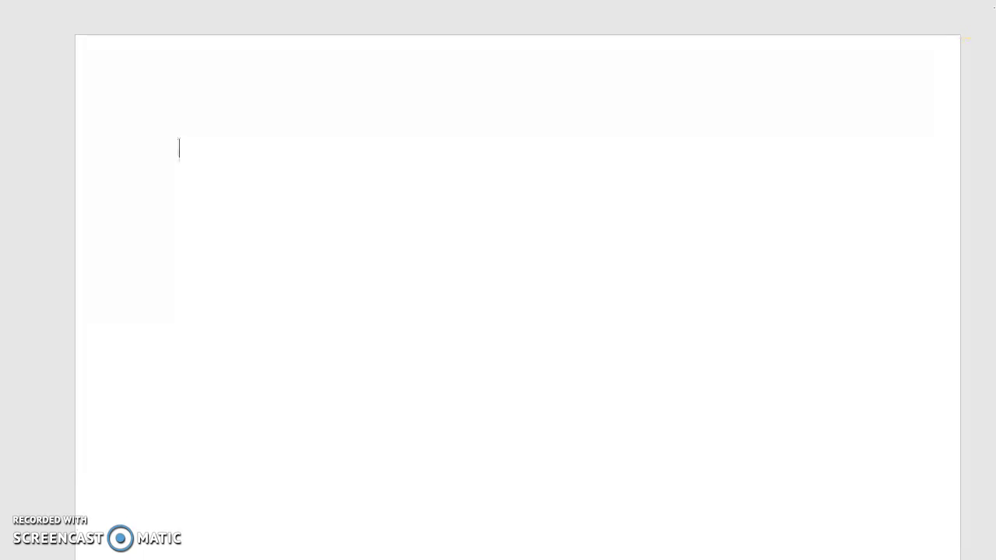
pyautogui.click(961, 8)
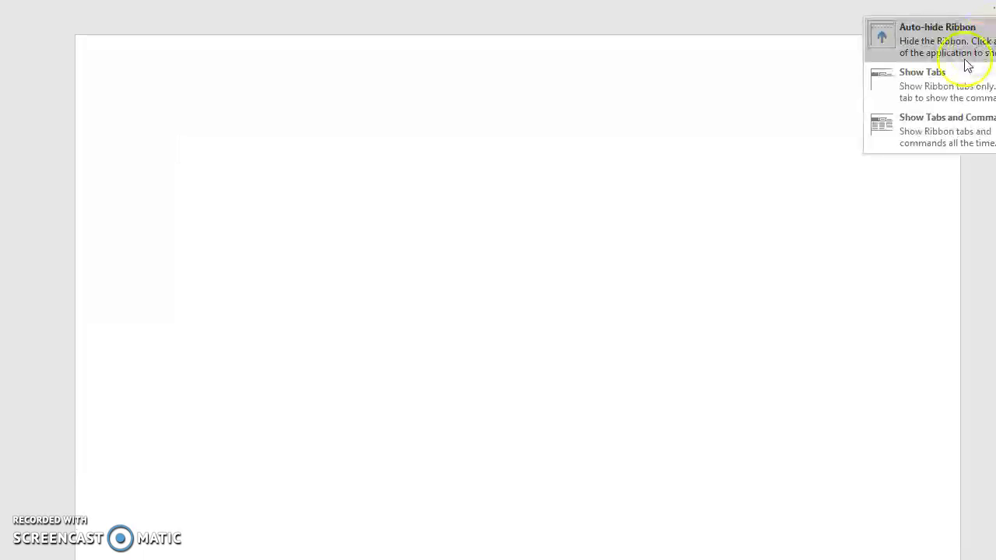
pyautogui.click(950, 101)
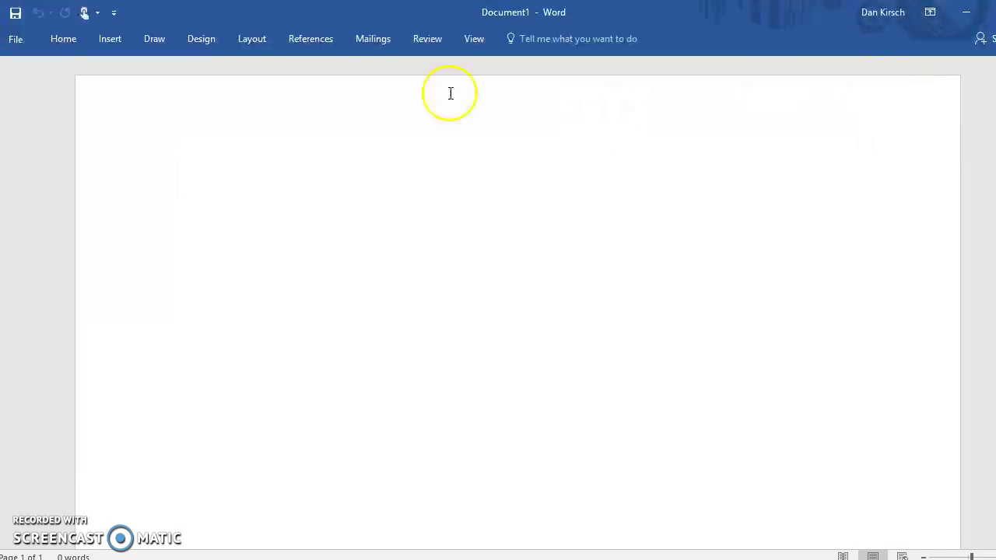
# Browse to the Desktop with the All Files filter and open the Capture image.
pyautogui.click(17, 40)
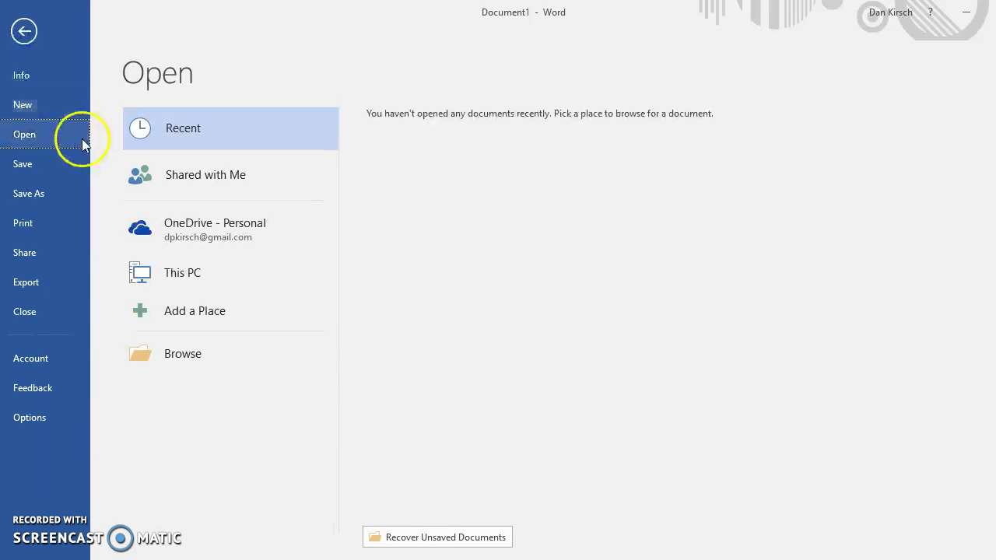
pyautogui.click(163, 280)
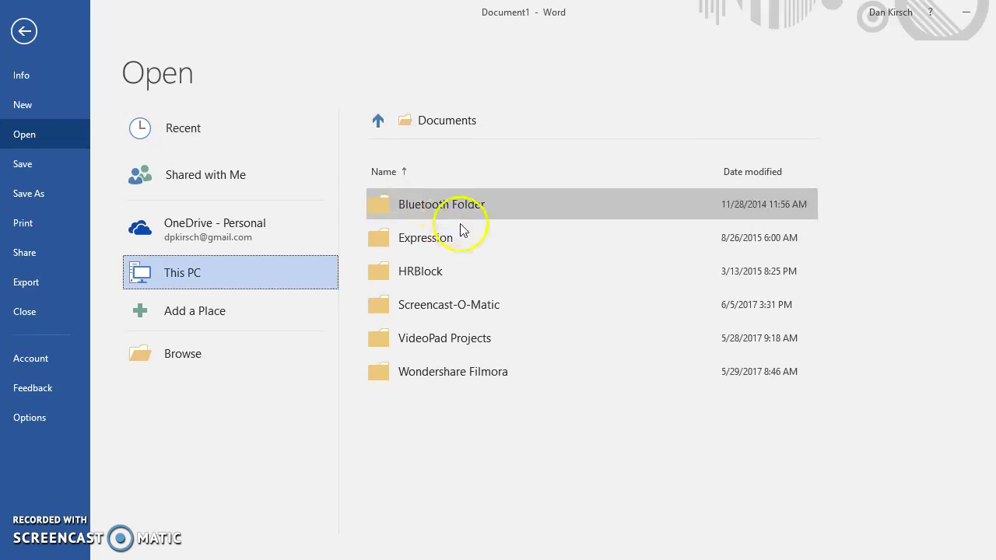
pyautogui.click(421, 121)
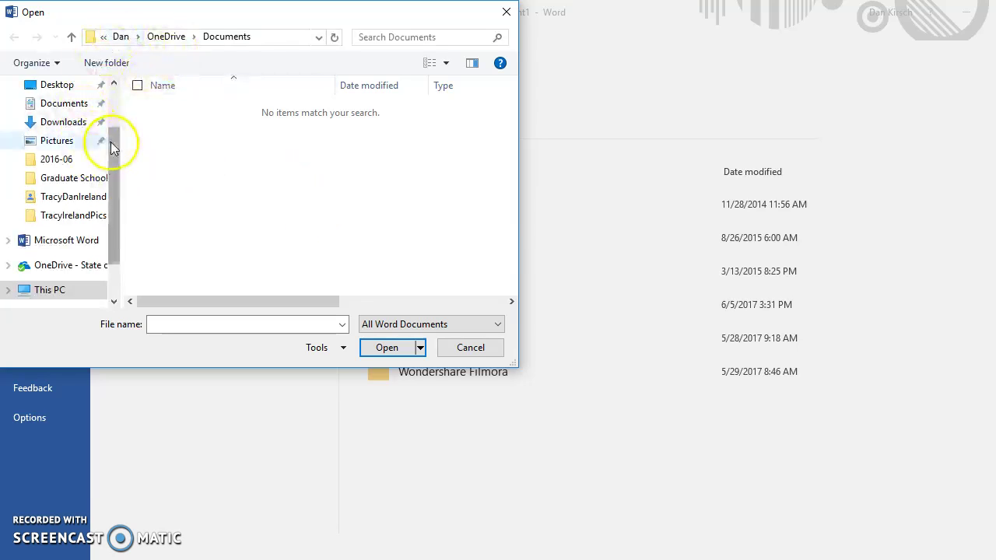
pyautogui.click(65, 87)
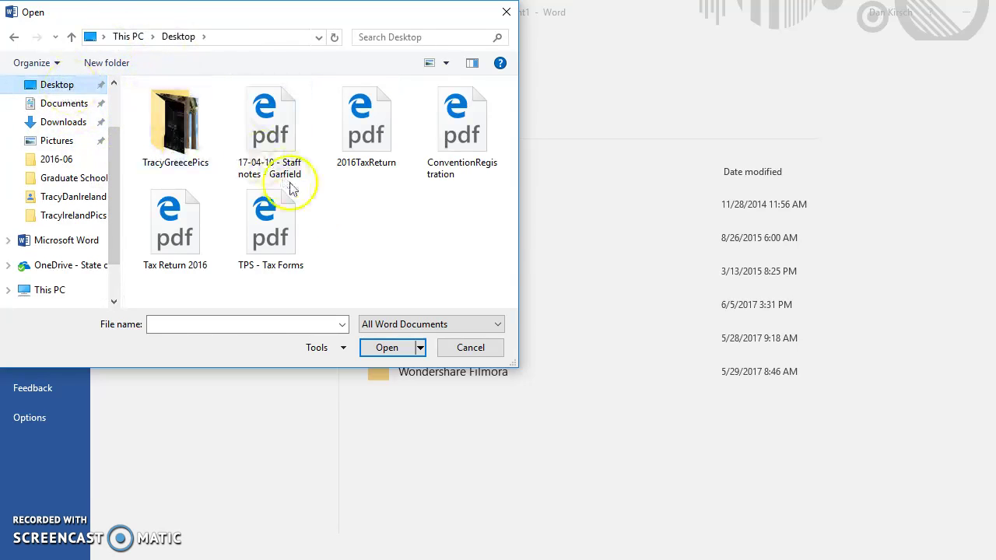
pyautogui.click(482, 324)
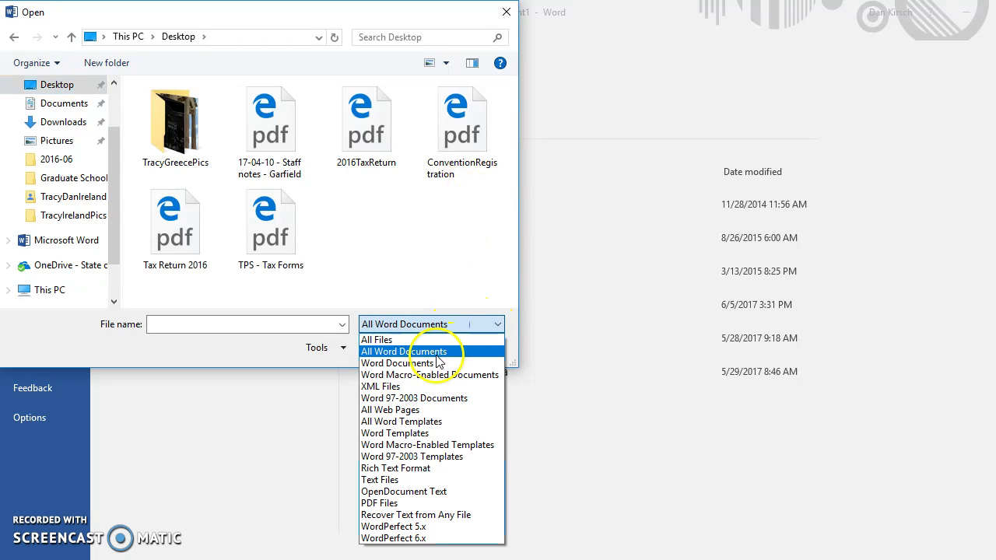
pyautogui.click(424, 340)
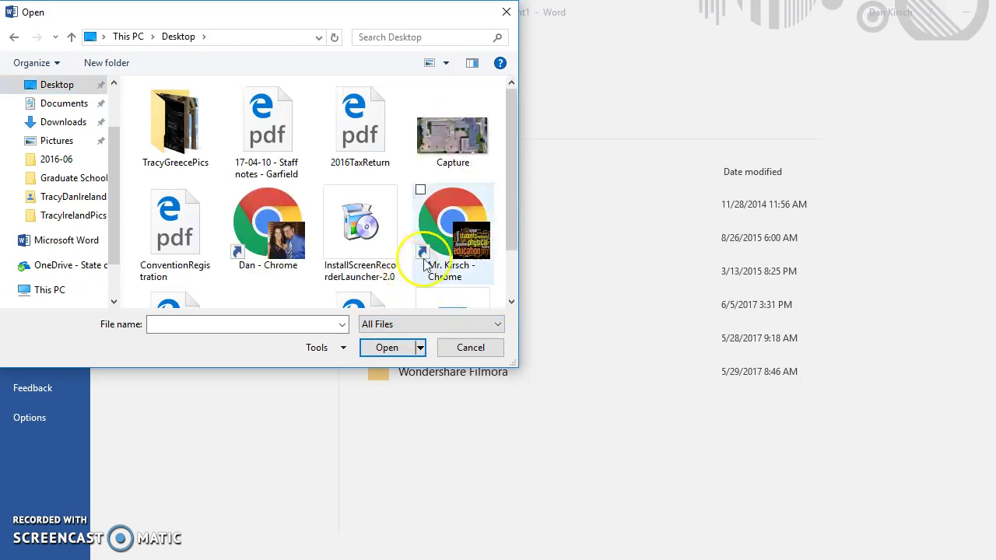
pyautogui.click(450, 148)
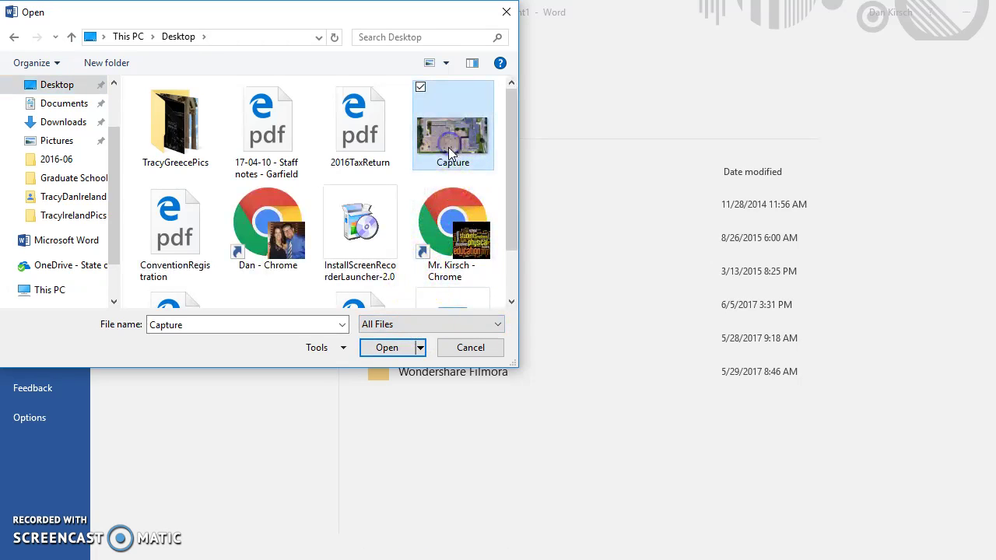
pyautogui.click(388, 347)
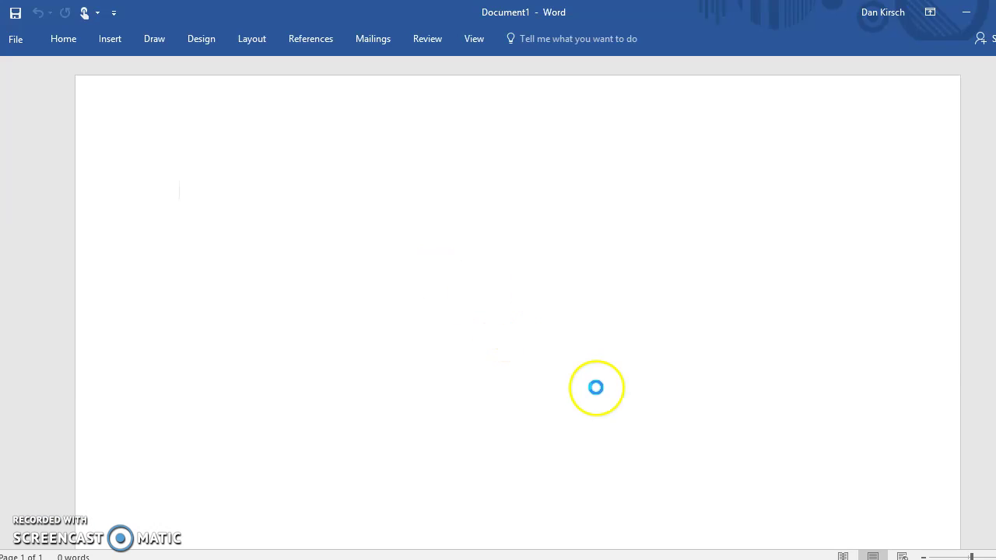
# Cancel the file conversion and insert the Capture picture from the Desktop into Document1.
pyautogui.click(698, 404)
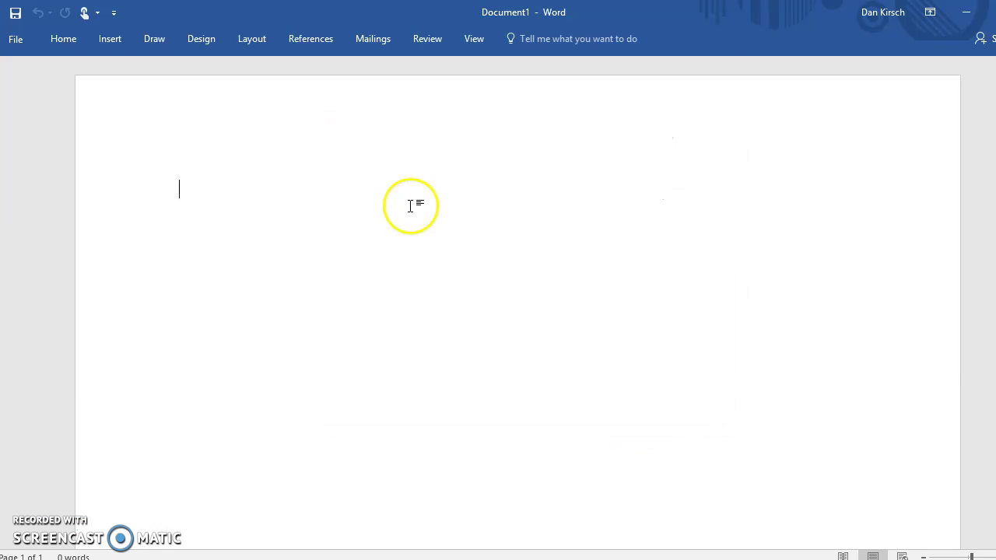
pyautogui.click(111, 41)
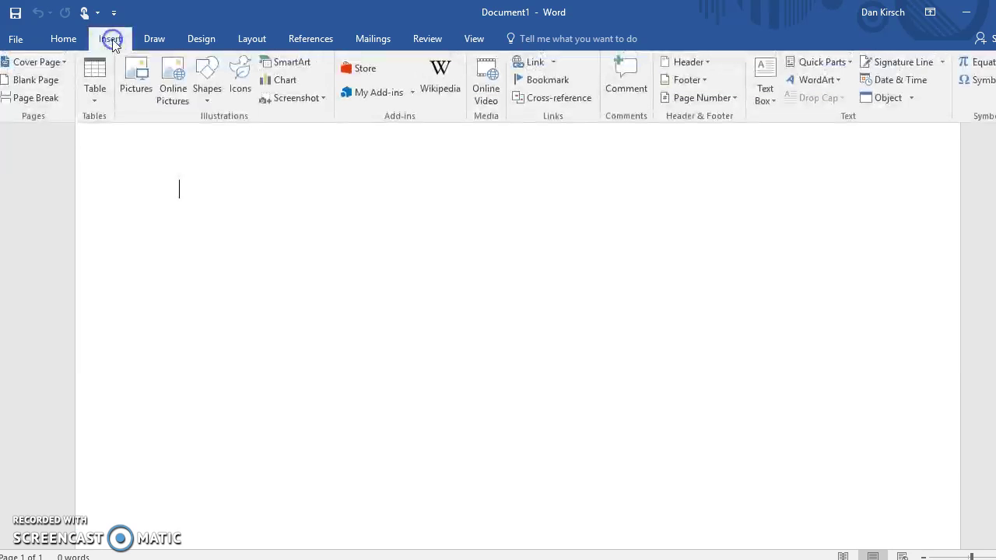
pyautogui.click(145, 92)
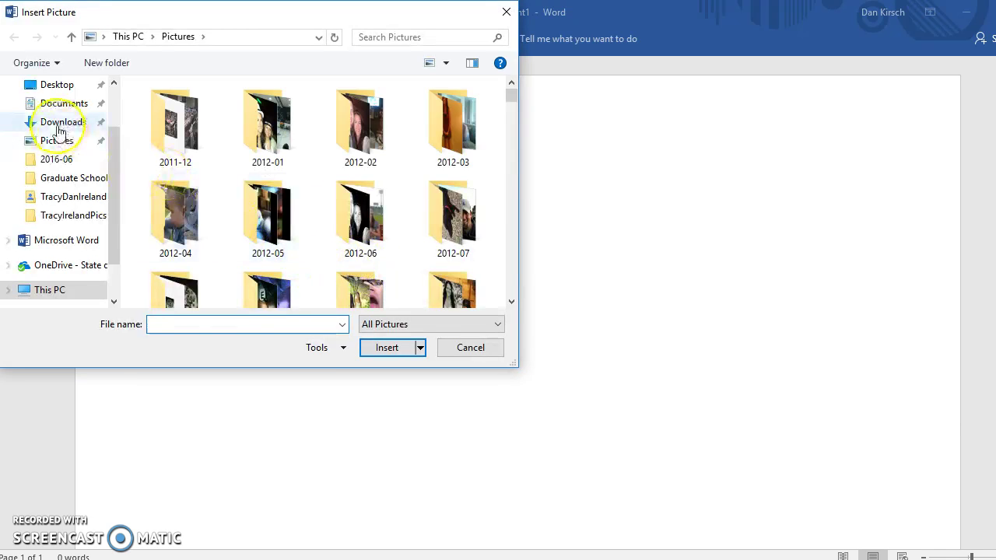
pyautogui.click(57, 85)
pyautogui.click(272, 137)
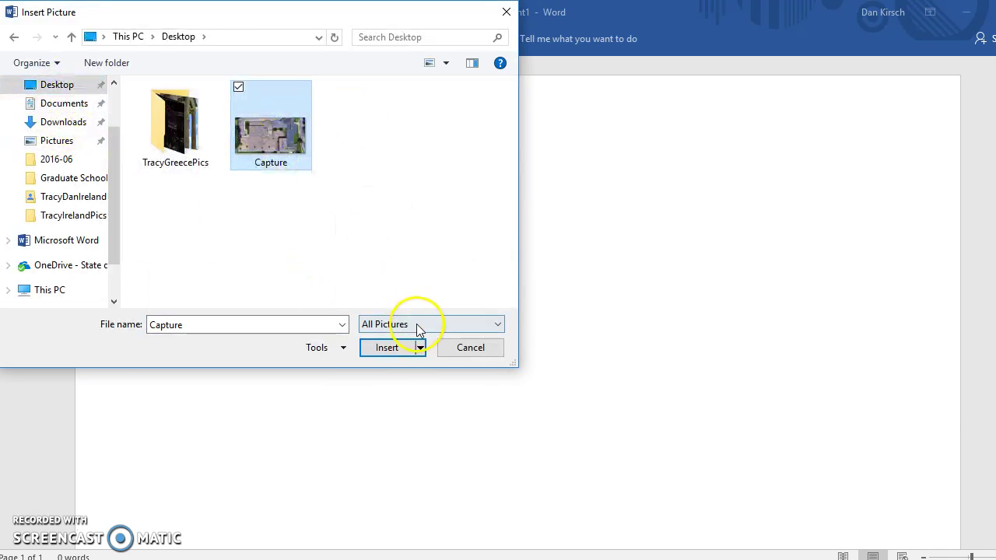
pyautogui.click(410, 347)
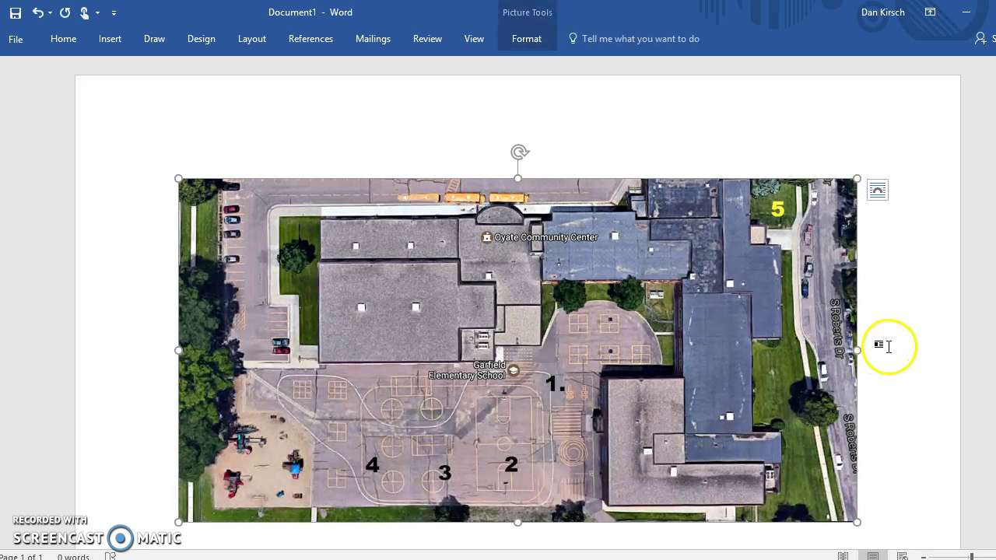
pyautogui.click(882, 345)
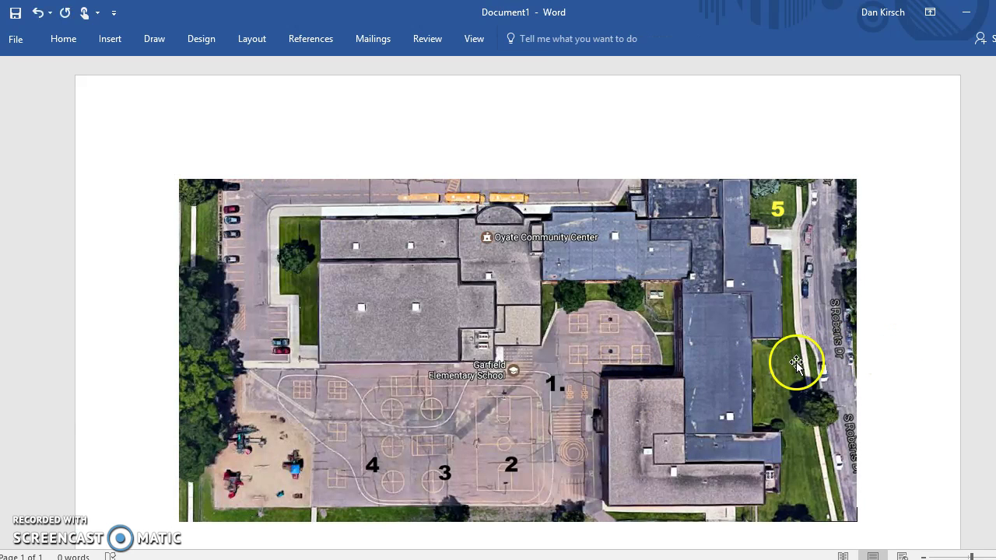
pyautogui.click(653, 376)
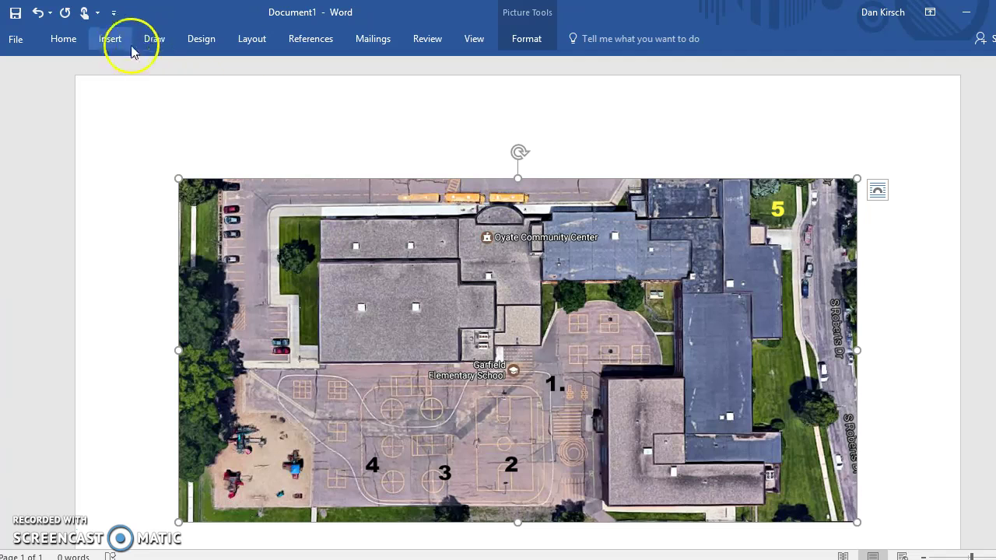
# Draw a straight line between points 2 and 1 and style it Intense Line - Accent 1.
pyautogui.click(513, 40)
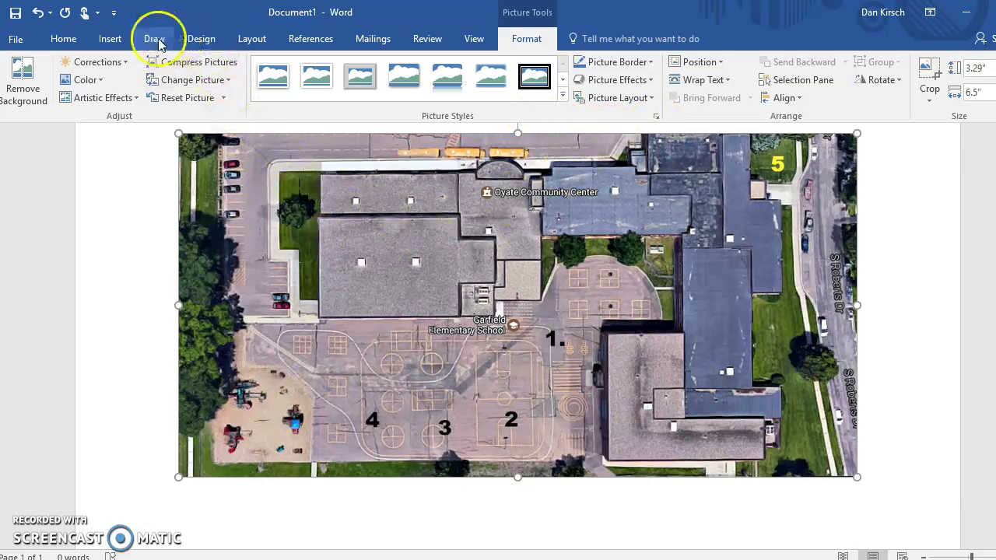
pyautogui.click(114, 41)
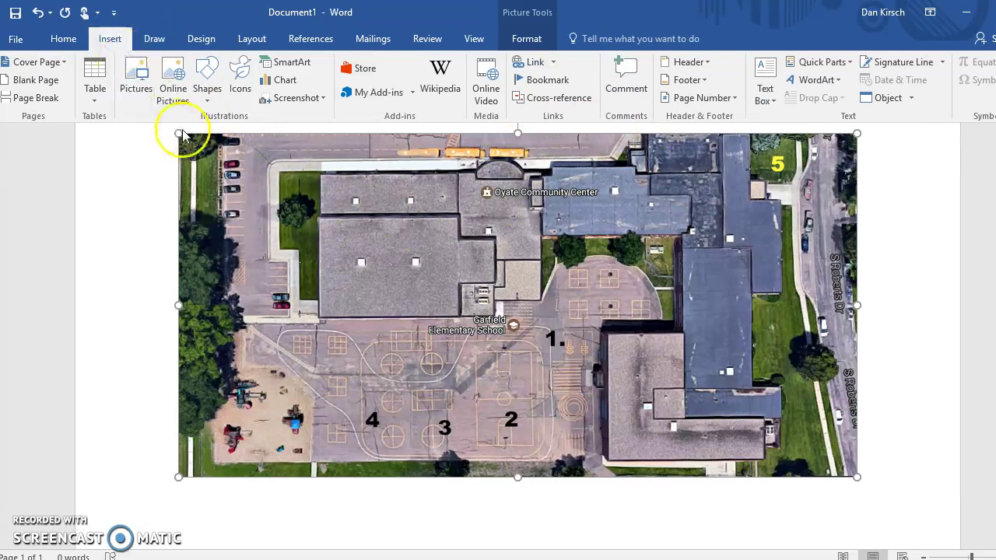
pyautogui.click(207, 92)
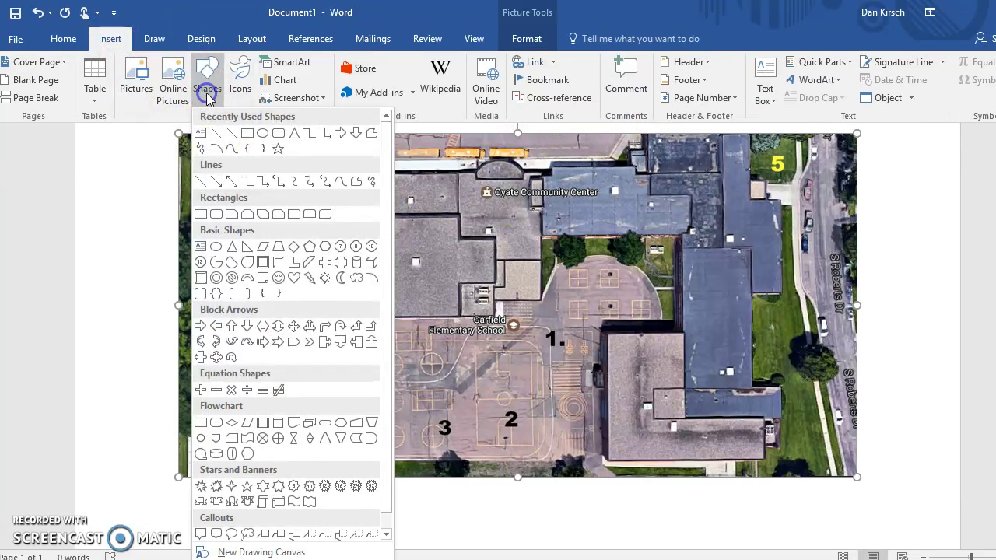
pyautogui.click(227, 132)
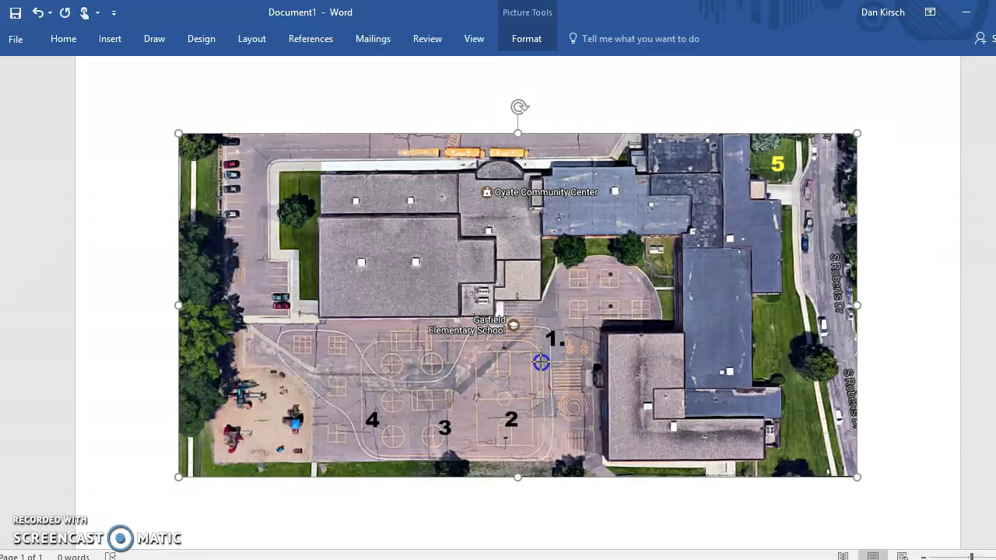
pyautogui.moveTo(514, 398)
pyautogui.mouseDown()
pyautogui.moveTo(551, 355)
pyautogui.moveTo(499, 398)
pyautogui.mouseUp()
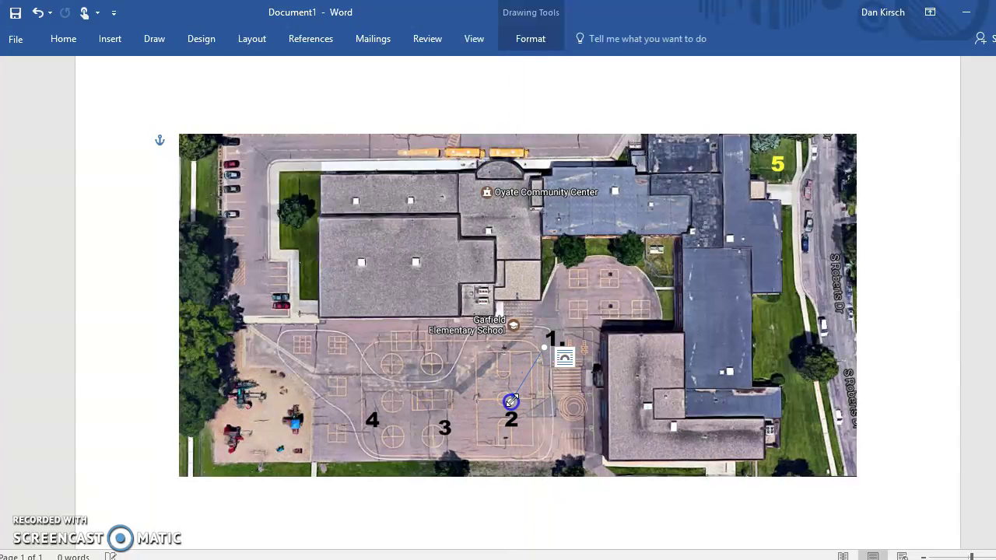
pyautogui.click(536, 39)
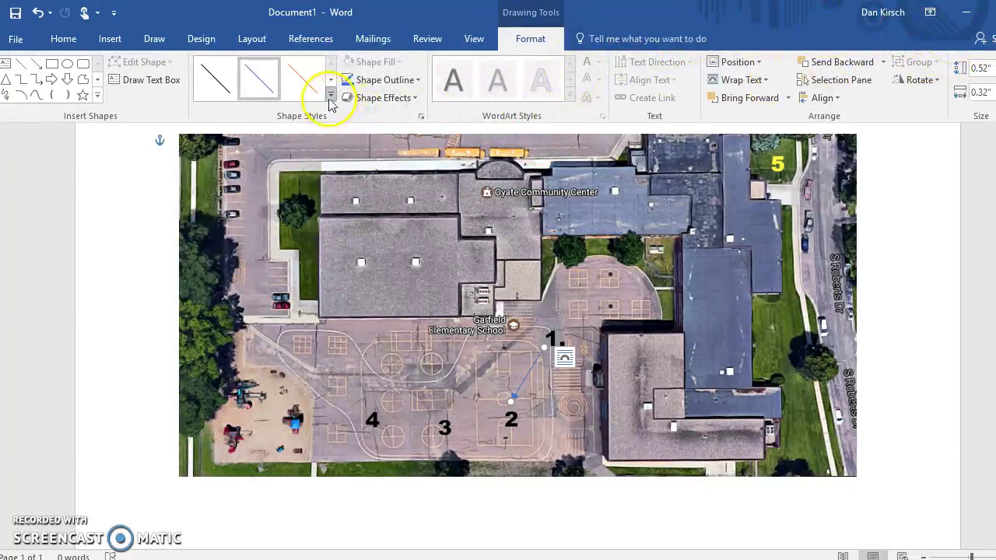
pyautogui.click(330, 97)
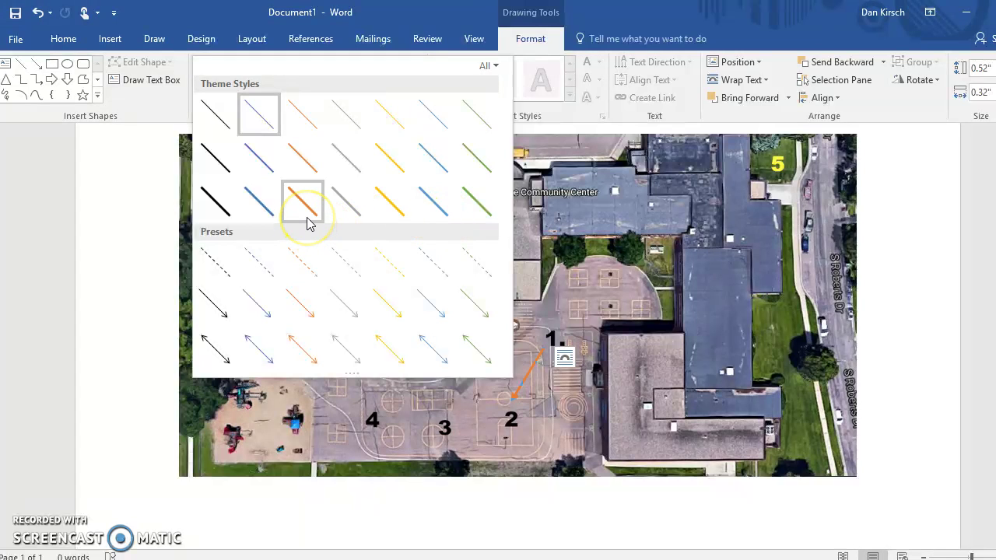
pyautogui.click(271, 218)
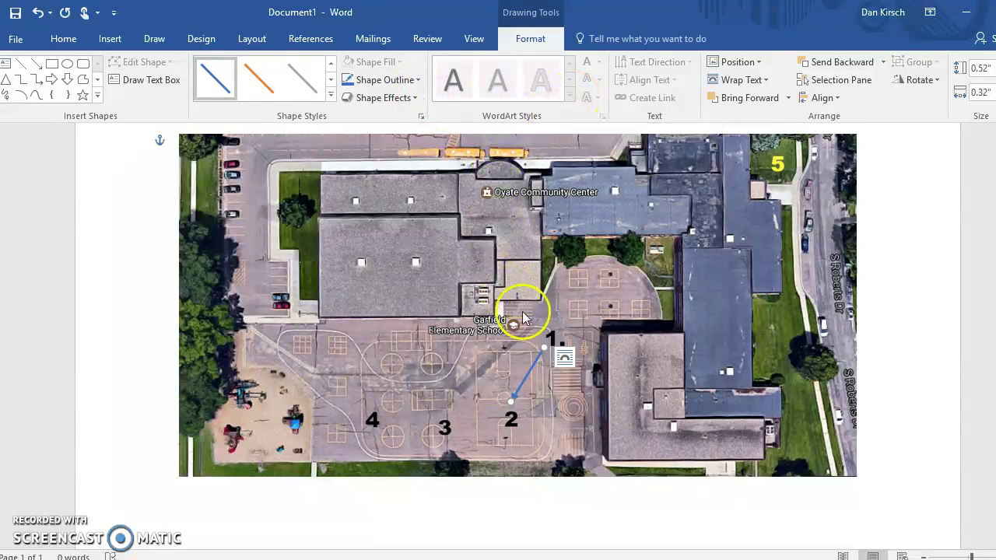
# Copy the blue line and paste a copy positioned between points 2 and 3.
pyautogui.rightClick(535, 361)
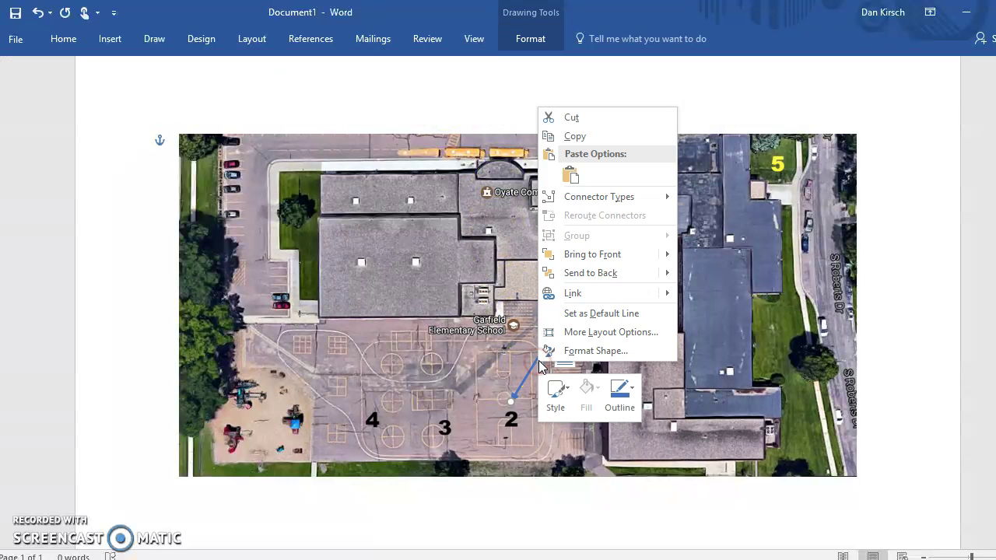
pyautogui.click(517, 363)
pyautogui.rightClick(529, 374)
pyautogui.click(556, 169)
pyautogui.rightClick(452, 313)
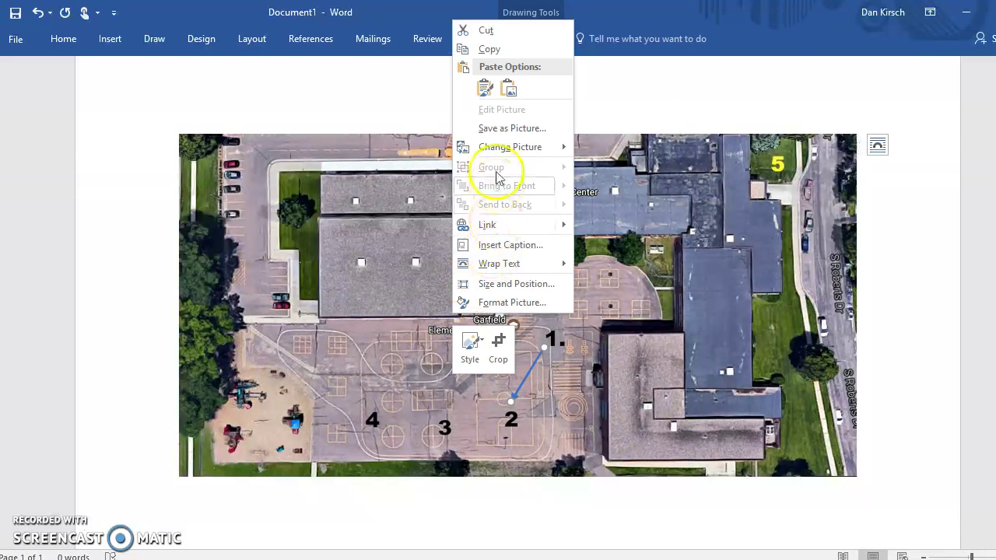
pyautogui.click(462, 87)
pyautogui.click(220, 164)
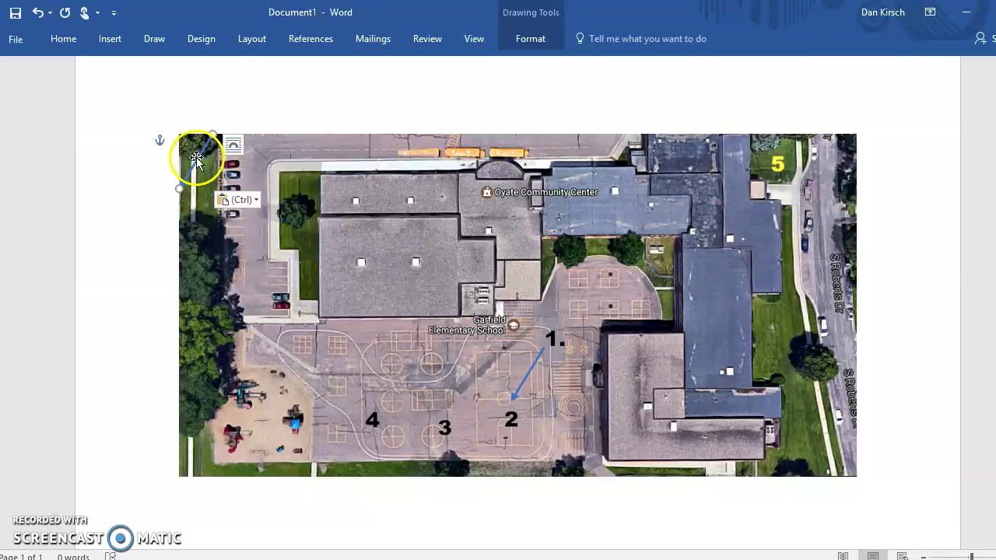
pyautogui.moveTo(198, 161); pyautogui.dragTo(251, 207)
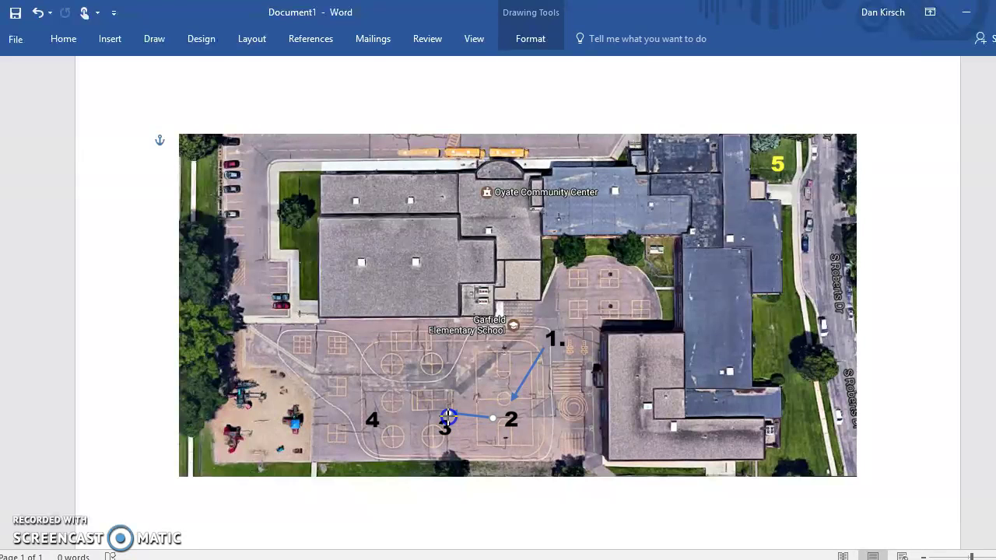
# Paste another arrow copy and stretch it to run from point 3 to 4.
pyautogui.click(450, 394)
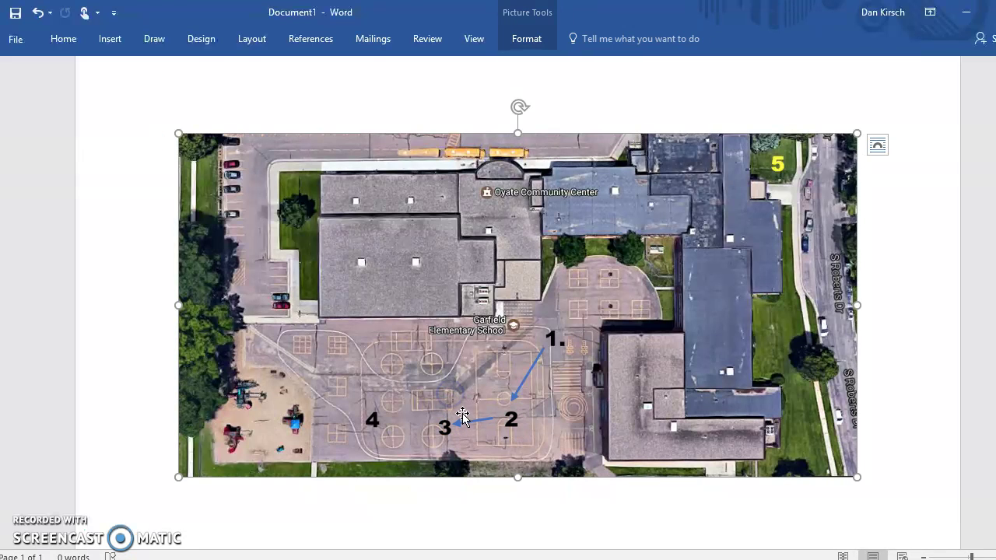
pyautogui.rightClick(466, 422)
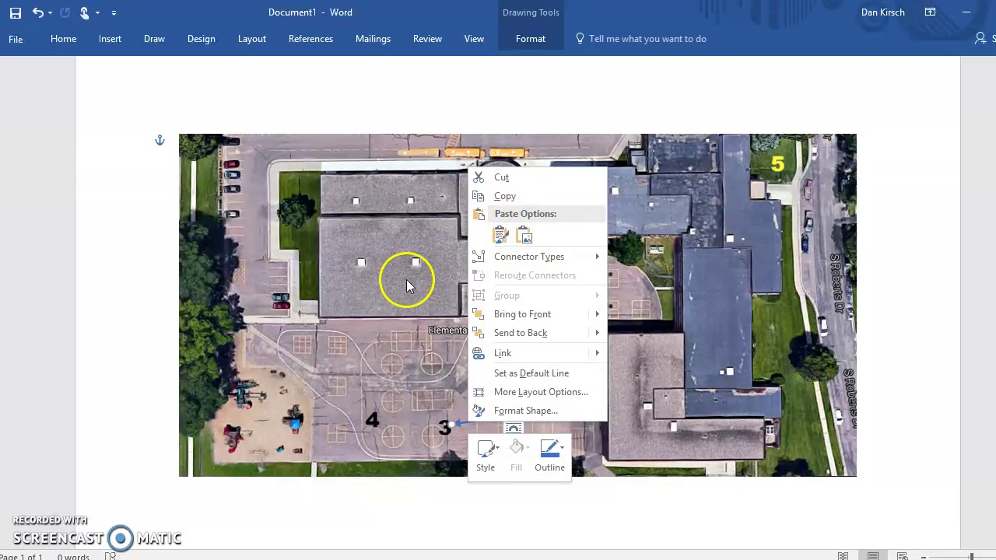
pyautogui.click(499, 238)
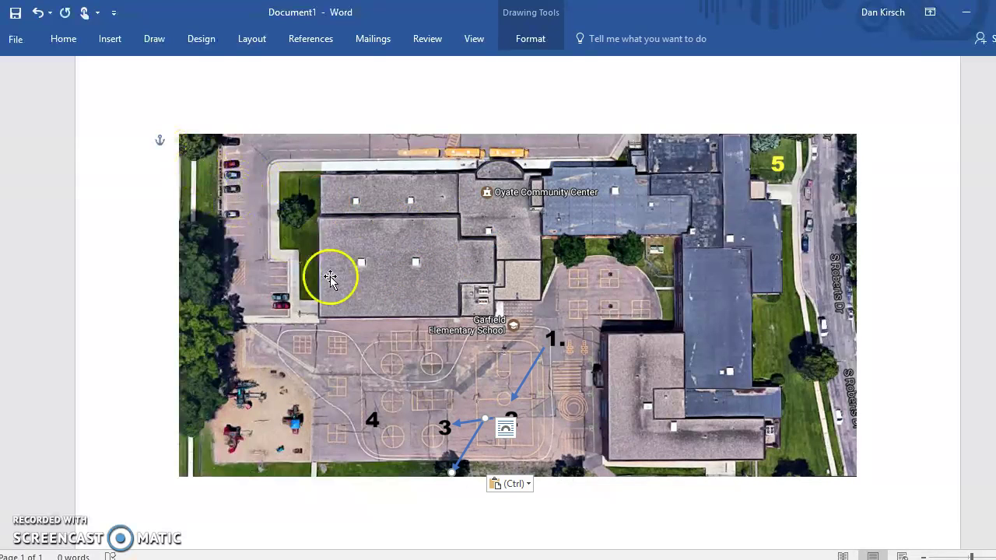
pyautogui.moveTo(446, 432)
pyautogui.mouseDown()
pyautogui.moveTo(465, 437)
pyautogui.moveTo(433, 430)
pyautogui.mouseUp()
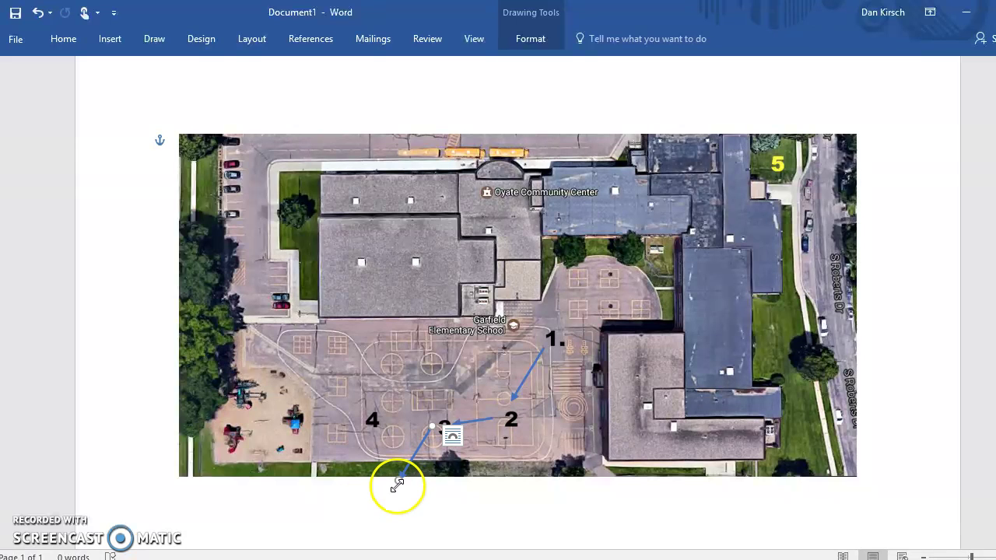
pyautogui.moveTo(391, 473); pyautogui.dragTo(380, 420)
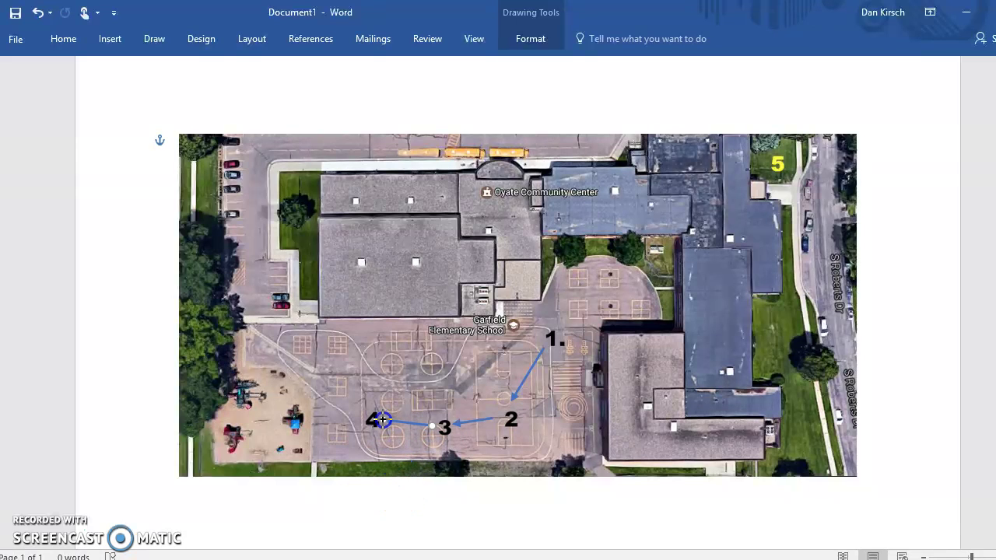
# Paste a further arrow copy and stretch it from point 4 to point 5.
pyautogui.click(403, 372)
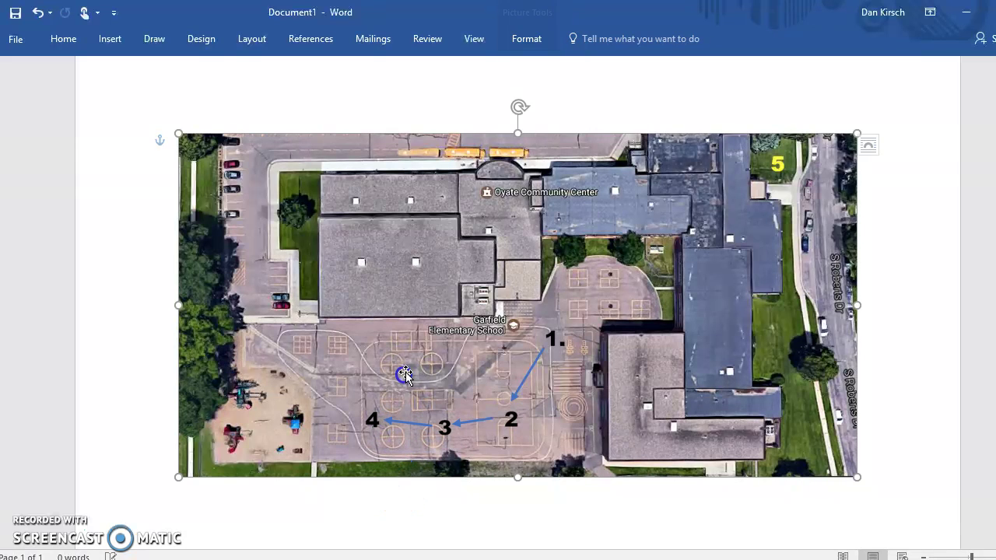
pyautogui.rightClick(413, 421)
pyautogui.click(446, 231)
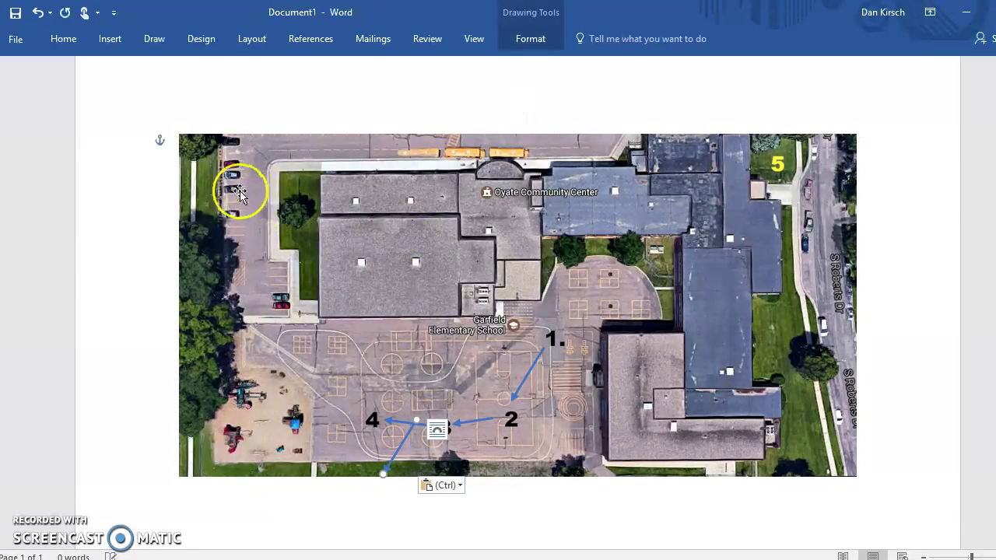
pyautogui.moveTo(402, 440); pyautogui.dragTo(363, 416)
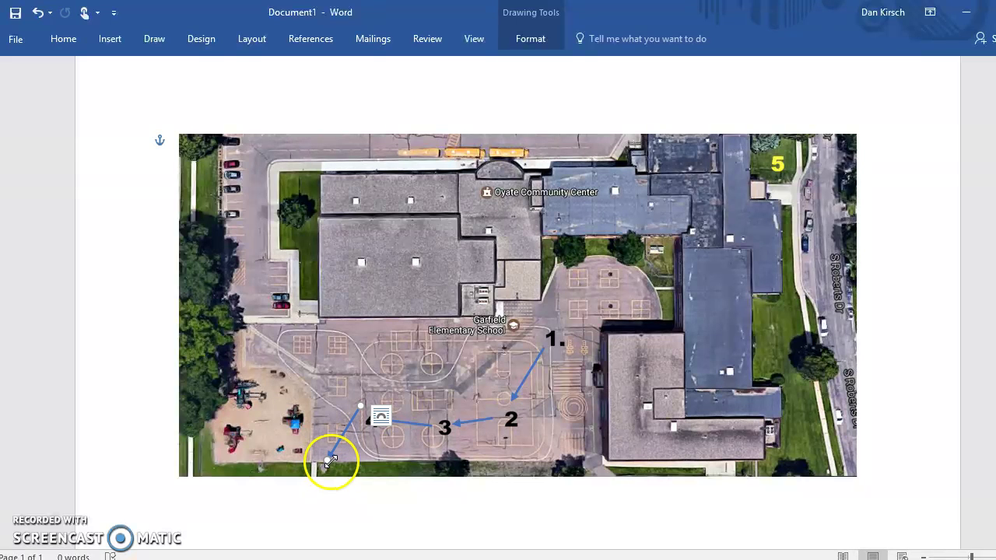
pyautogui.moveTo(330, 460); pyautogui.dragTo(324, 458)
pyautogui.moveTo(533, 325)
pyautogui.mouseDown()
pyautogui.moveTo(673, 196)
pyautogui.moveTo(748, 165)
pyautogui.moveTo(428, 374)
pyautogui.moveTo(366, 398)
pyautogui.moveTo(739, 162)
pyautogui.mouseUp()
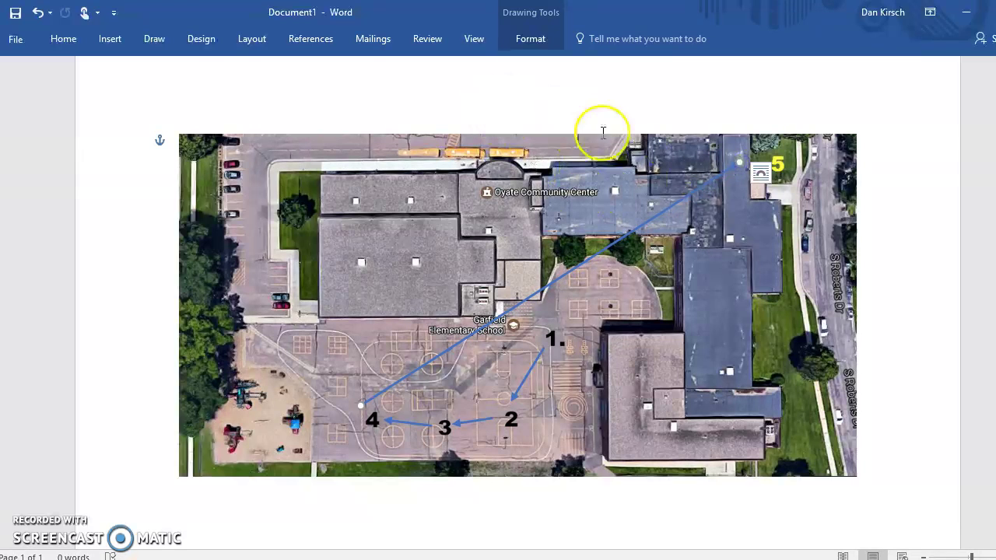
# Apply the yellow line style to the 4-to-5 line, then collapse the ribbon.
pyautogui.rightClick(625, 238)
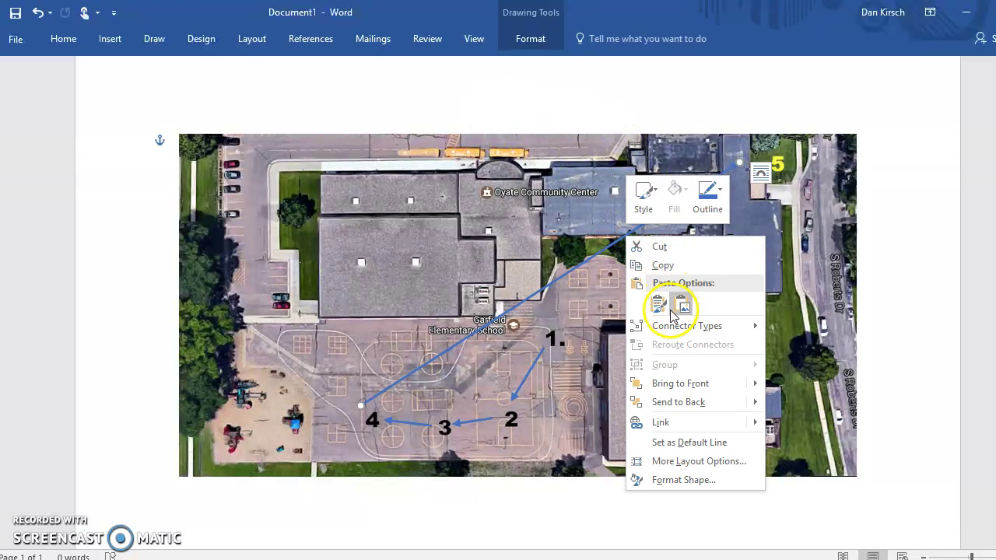
pyautogui.click(531, 43)
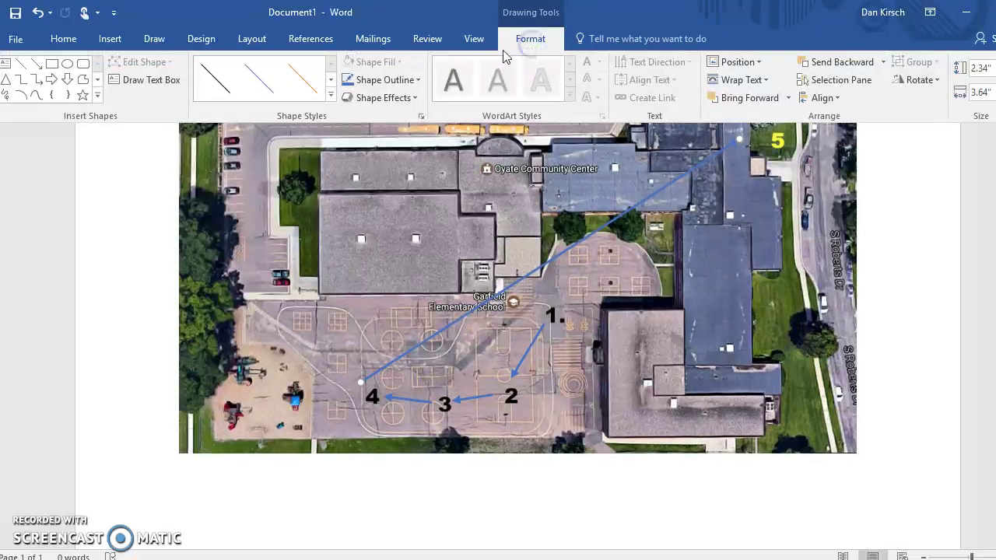
pyautogui.click(391, 98)
pyautogui.click(393, 99)
pyautogui.click(333, 94)
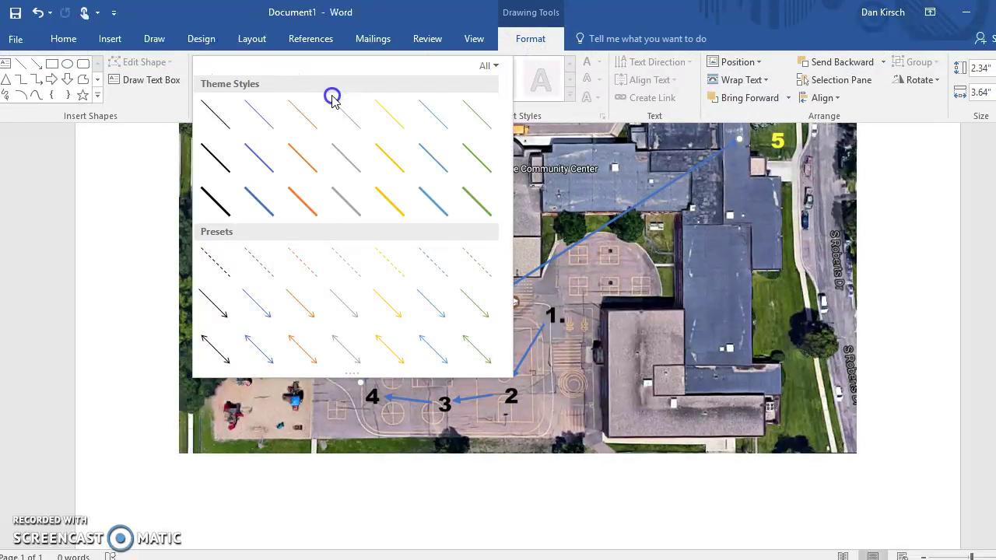
pyautogui.click(389, 208)
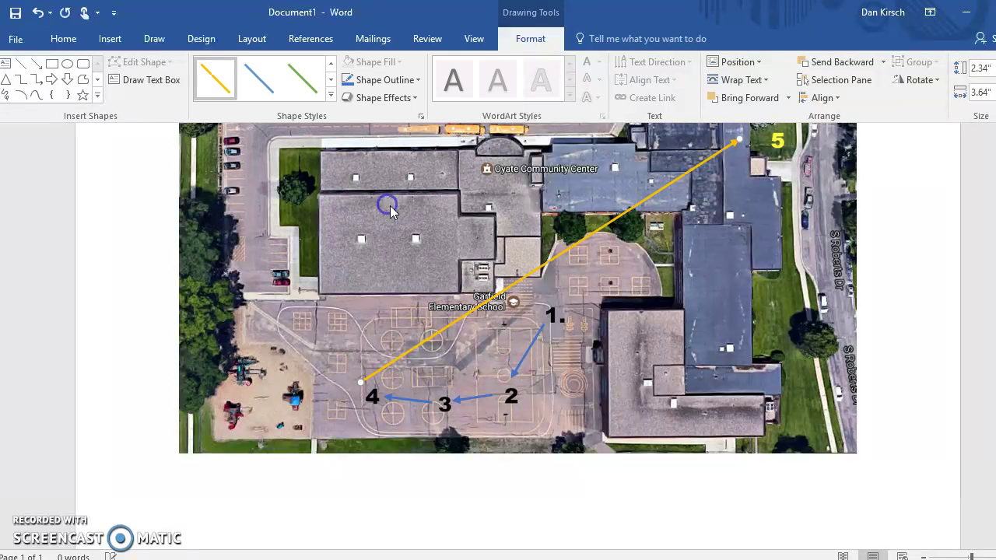
pyautogui.hotkey('ctrl', 'F1')
pyautogui.scroll(3, 640, 262)
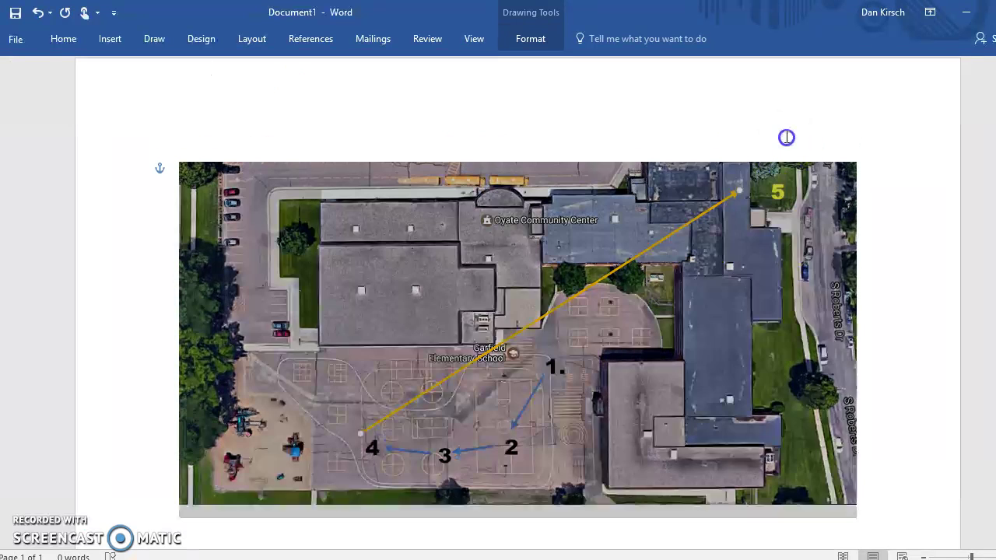
pyautogui.click(763, 273)
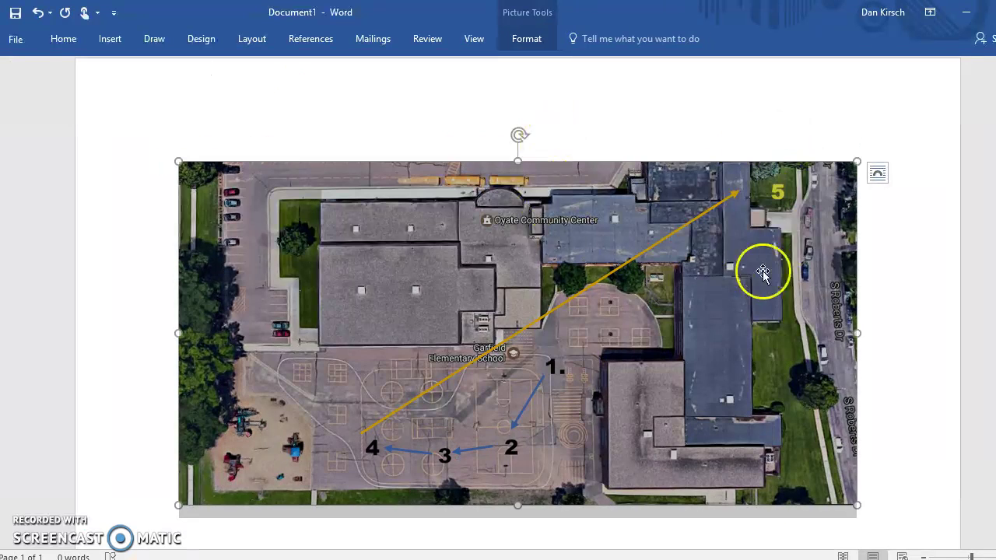
pyautogui.click(890, 253)
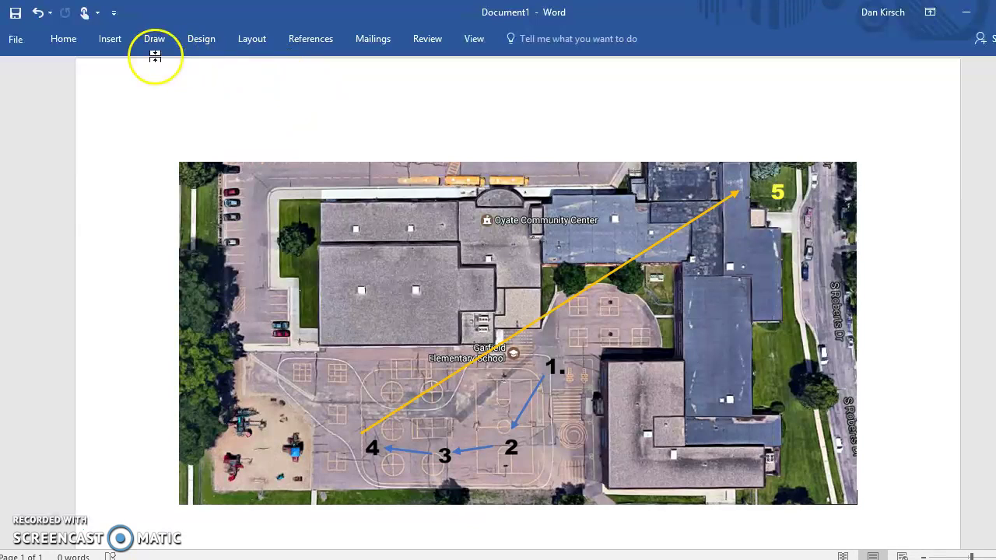
# Draw a small text box reading 6 on the map's lower right near S Roberts Dr.
pyautogui.click(121, 44)
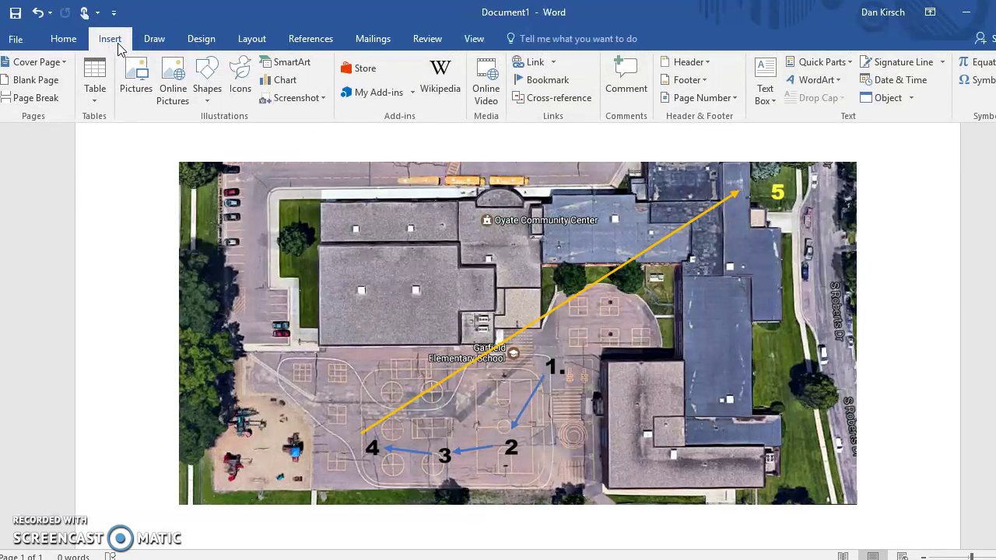
pyautogui.click(780, 108)
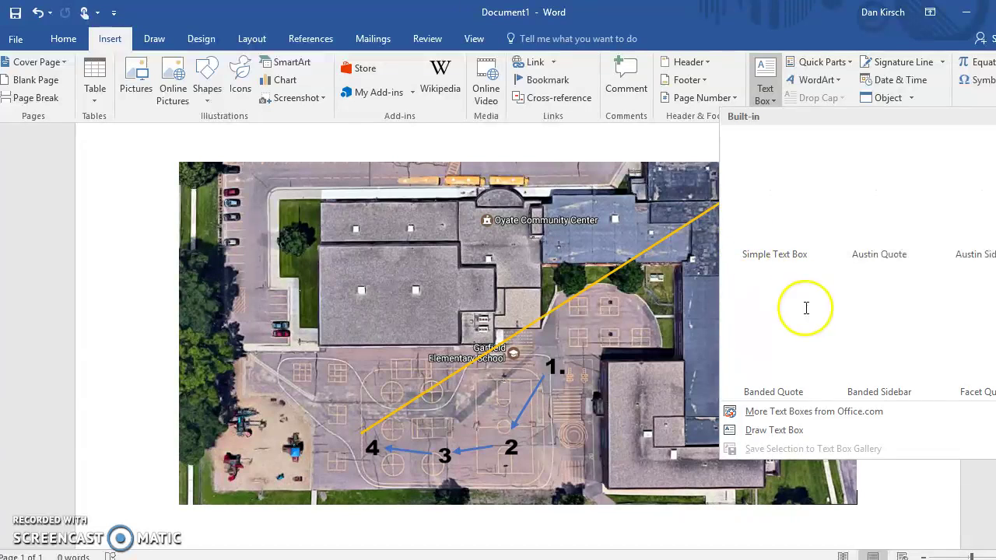
pyautogui.click(778, 432)
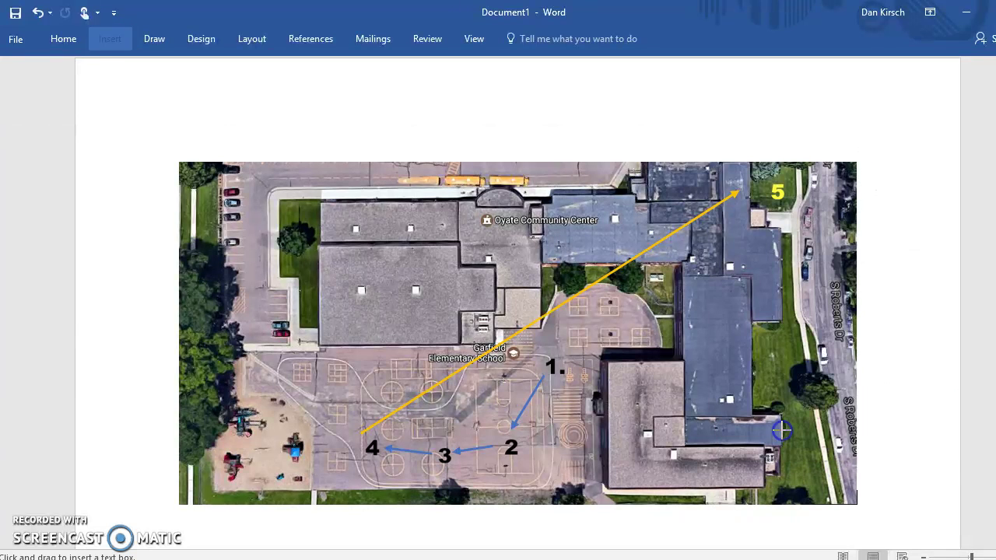
pyautogui.moveTo(763, 367)
pyautogui.mouseDown()
pyautogui.moveTo(787, 405)
pyautogui.moveTo(810, 414)
pyautogui.mouseUp()
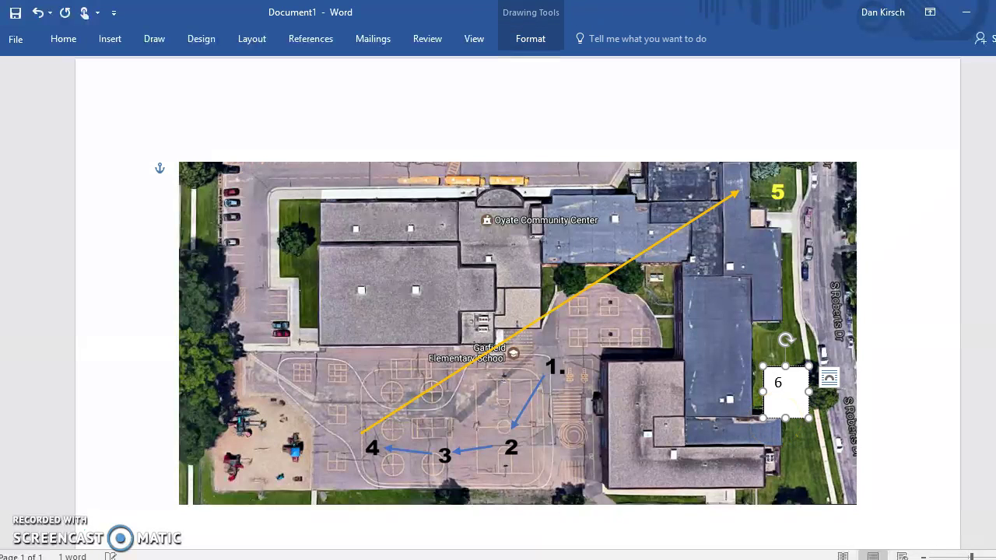
pyautogui.moveTo(808, 384)
pyautogui.mouseDown()
pyautogui.moveTo(785, 406)
pyautogui.moveTo(797, 453)
pyautogui.mouseUp()
pyautogui.click(789, 415)
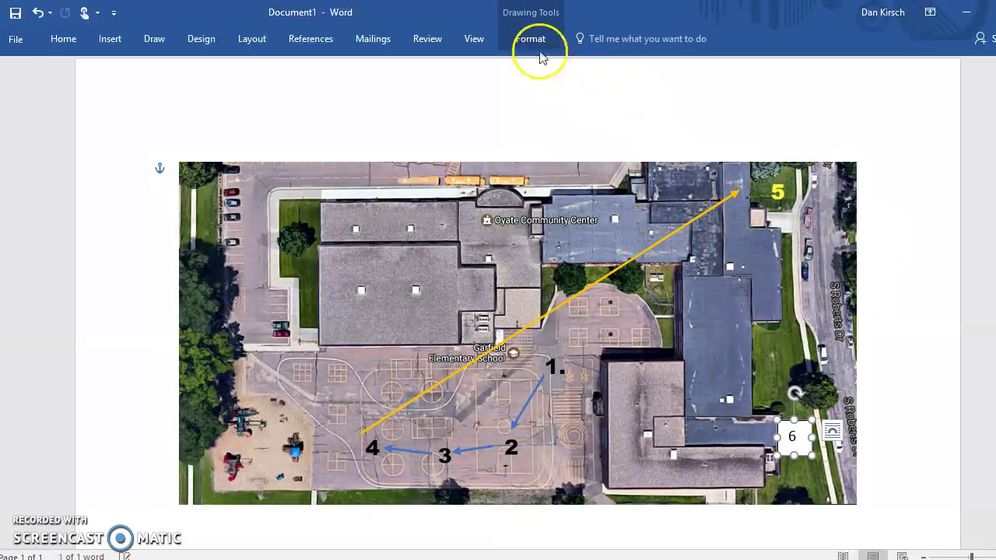
# Remove the fill and outline from the 6 text box.
pyautogui.click(515, 39)
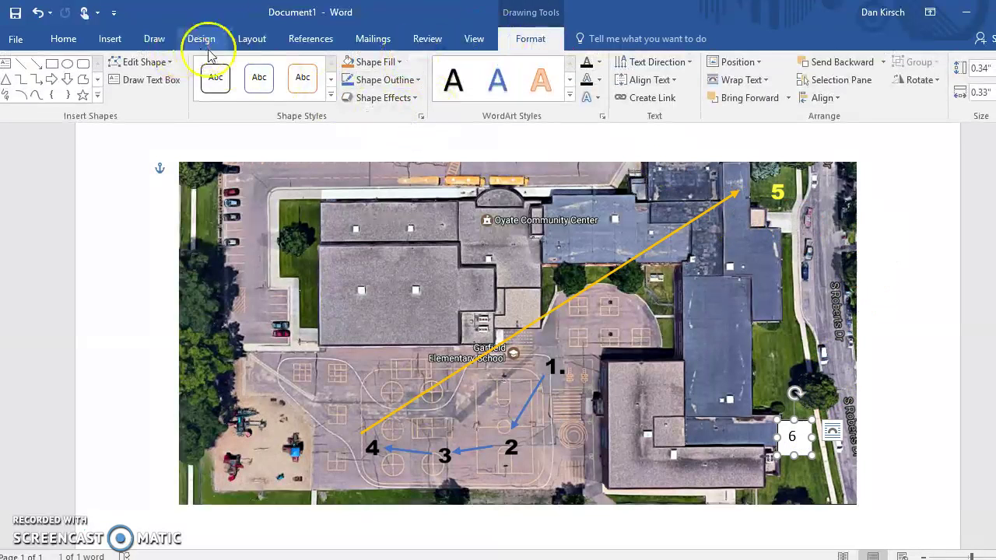
pyautogui.click(376, 63)
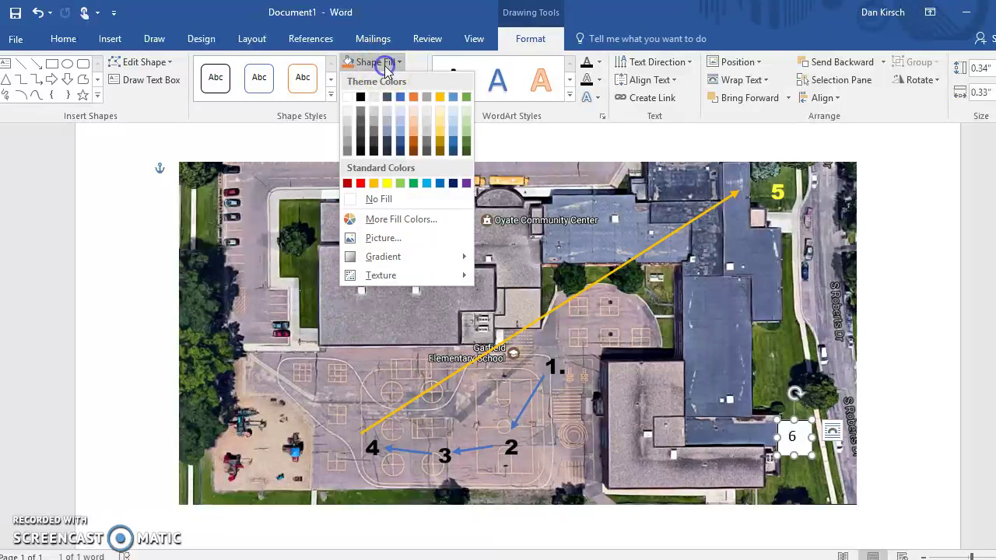
pyautogui.click(382, 199)
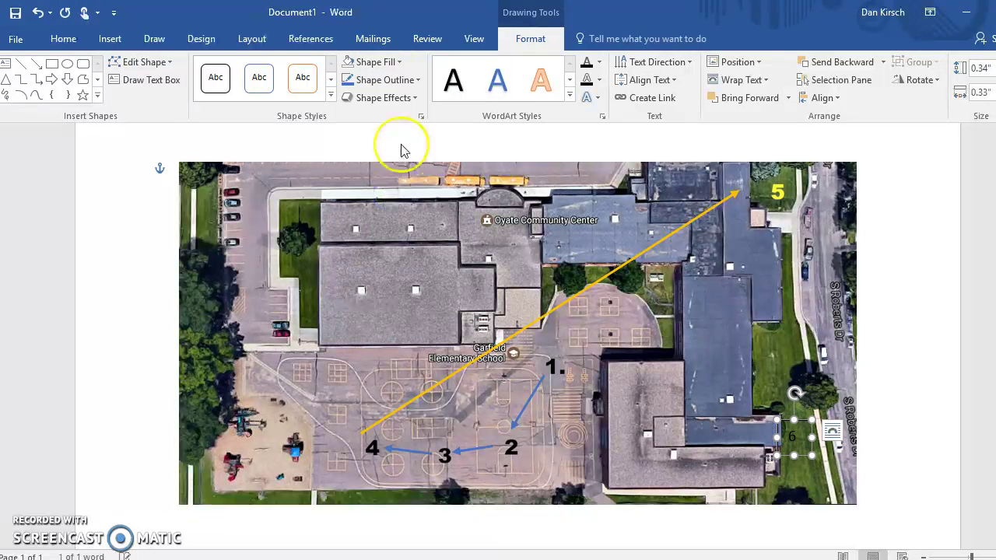
pyautogui.click(397, 80)
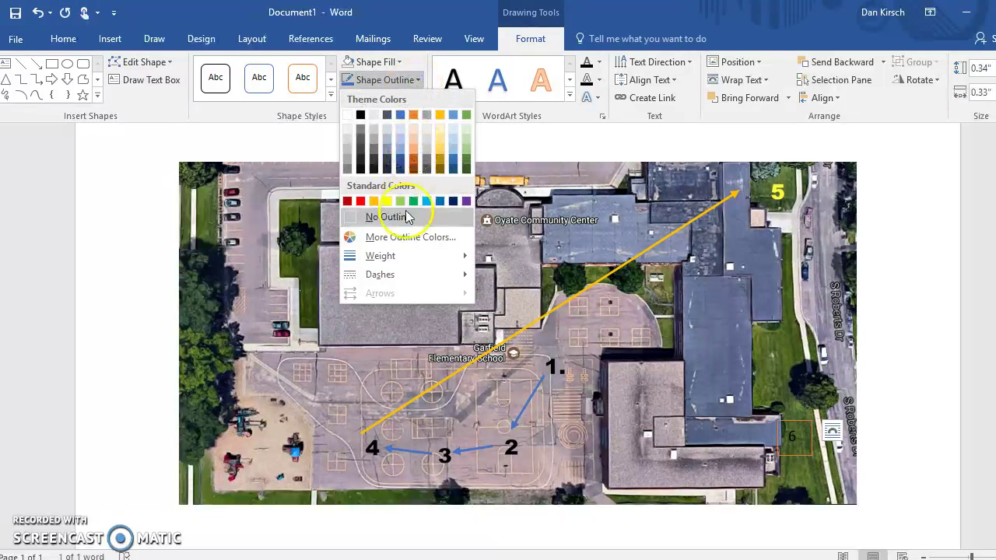
pyautogui.click(391, 221)
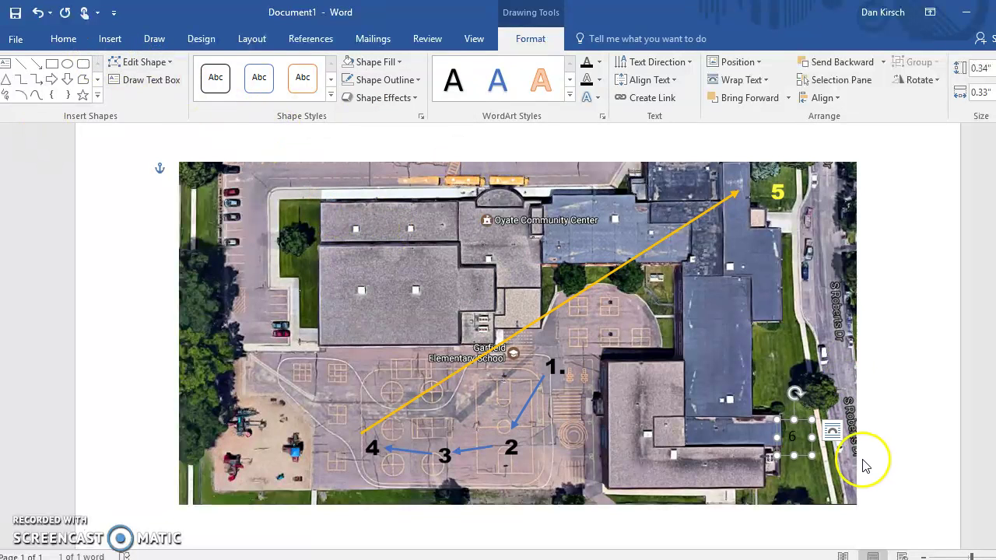
# Format the 6 as Arial Black size 26 and move its box lower on the map.
pyautogui.click(801, 432)
pyautogui.doubleClick(787, 437)
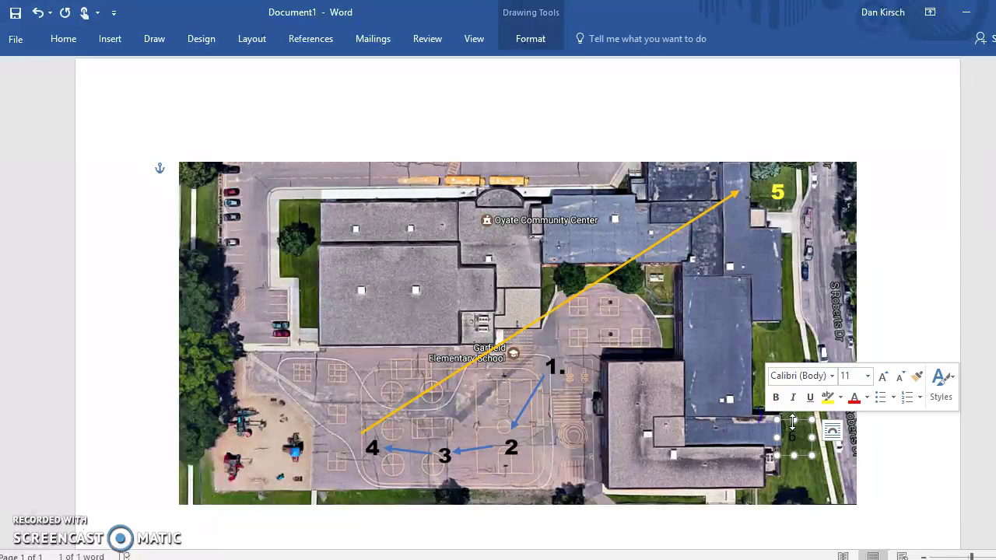
pyautogui.click(67, 40)
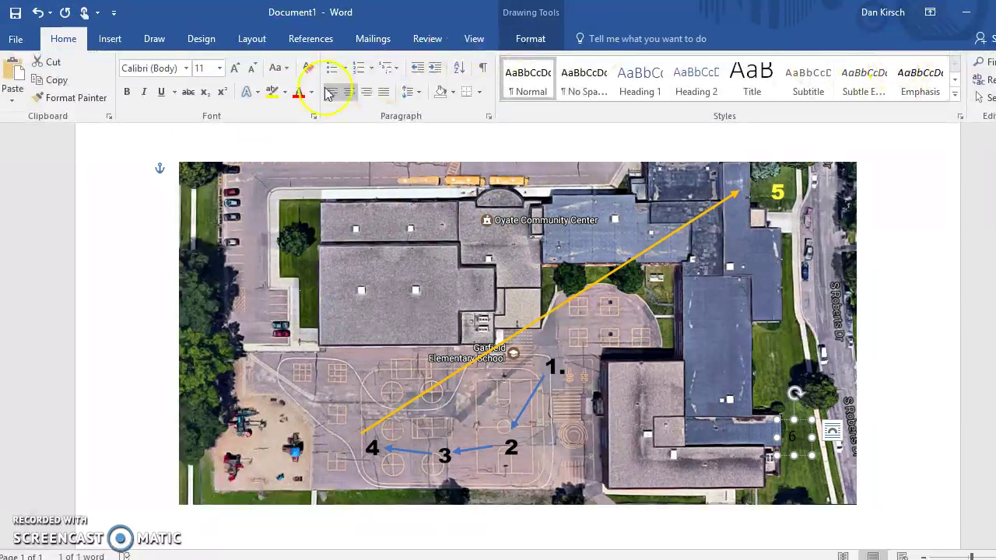
pyautogui.click(188, 68)
pyautogui.click(189, 69)
pyautogui.click(188, 68)
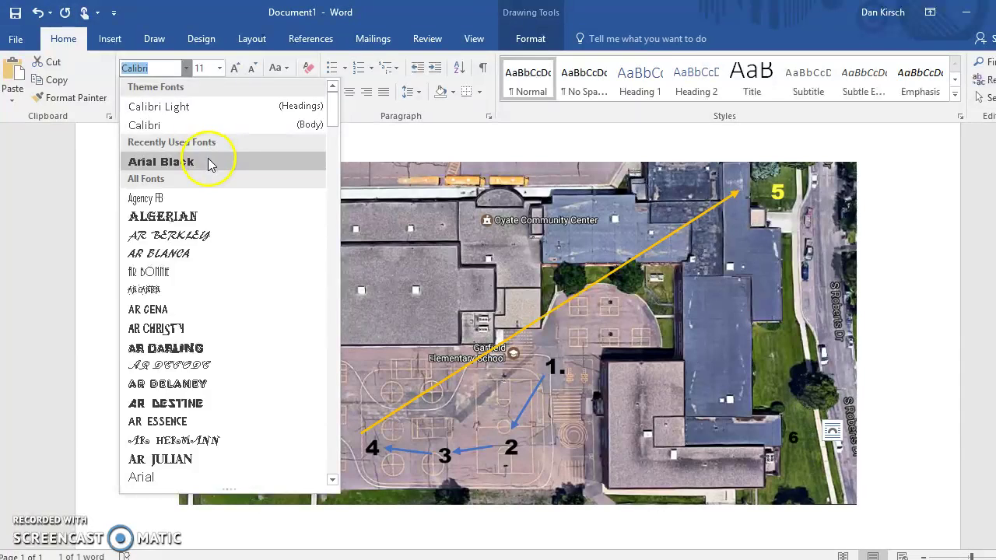
pyautogui.click(208, 162)
pyautogui.click(219, 68)
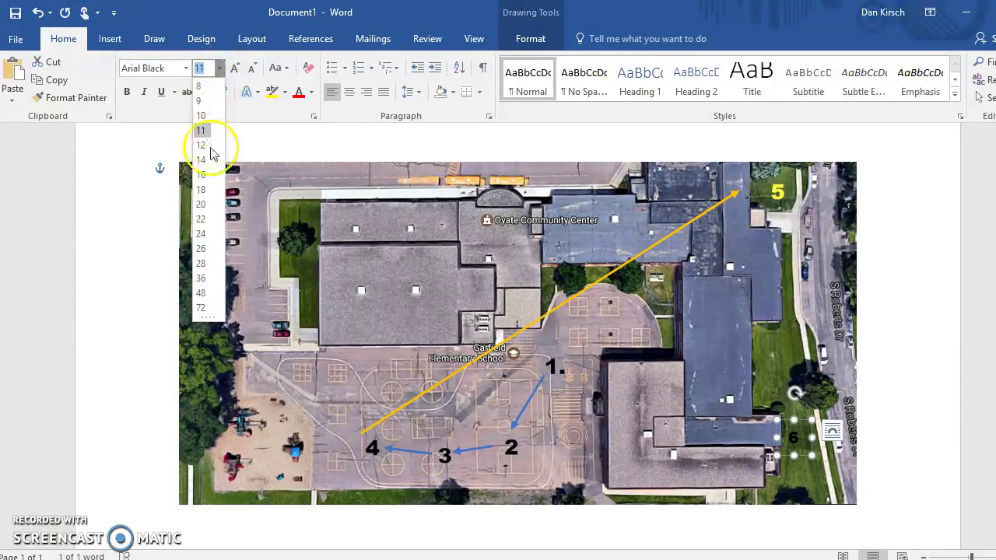
pyautogui.click(209, 249)
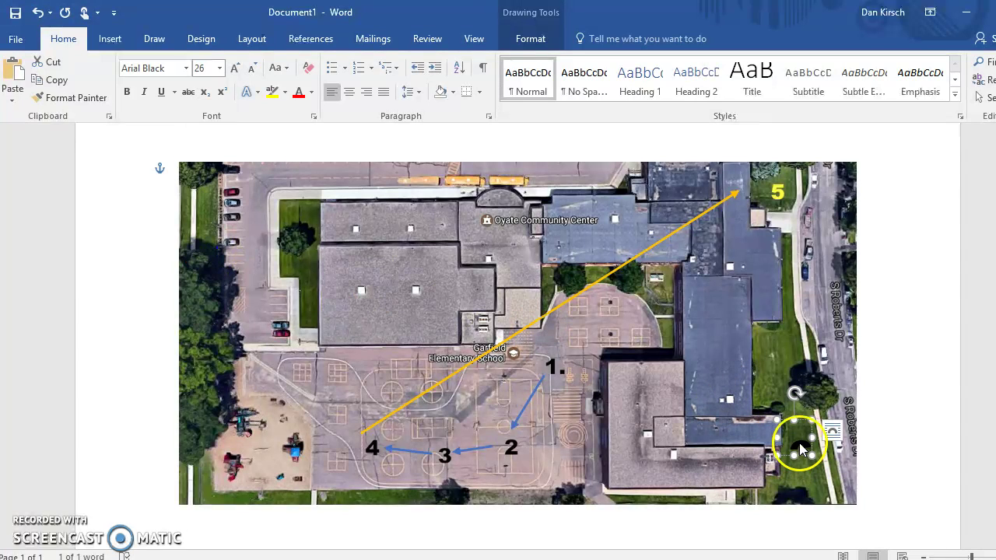
pyautogui.moveTo(793, 423); pyautogui.dragTo(818, 449)
# Change the number 6's font colour to yellow.
pyautogui.hotkey('ctrl', 'F1')
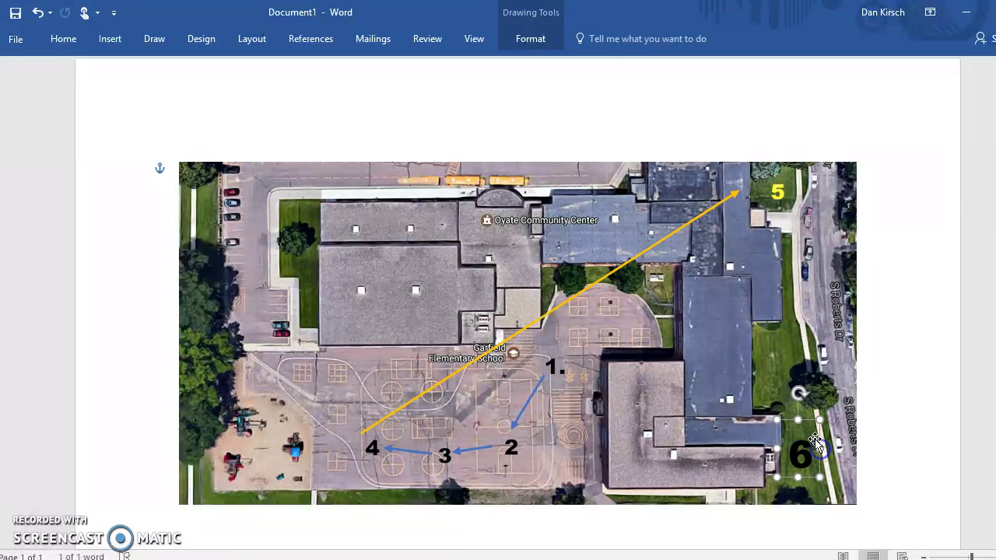
pyautogui.rightClick(473, 111)
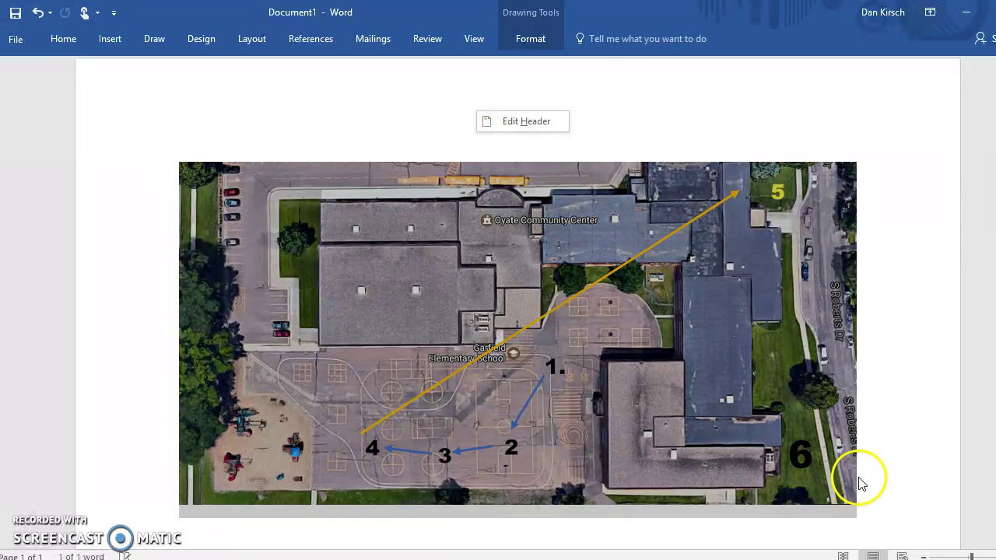
pyautogui.click(796, 456)
pyautogui.click(808, 458)
pyautogui.doubleClick(801, 456)
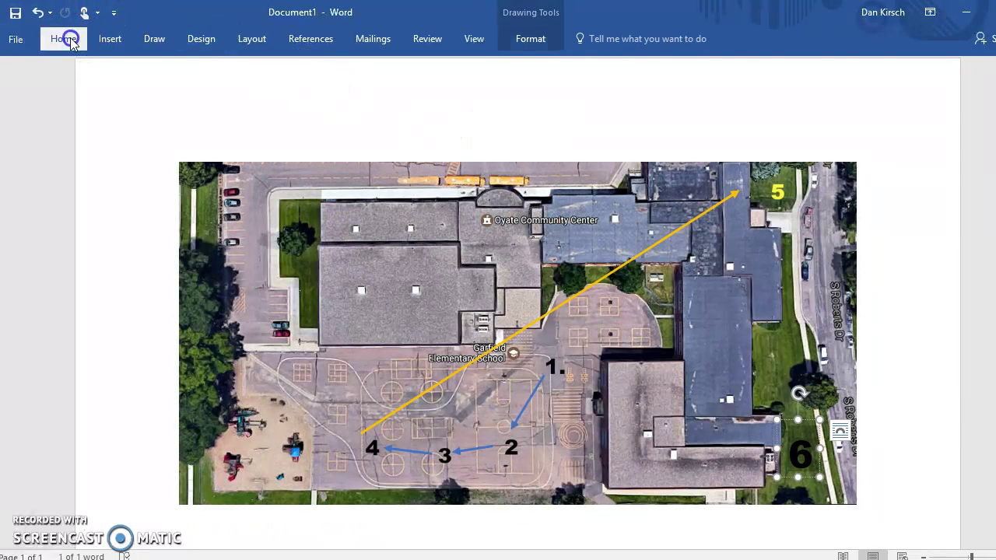
pyautogui.click(64, 39)
pyautogui.click(312, 93)
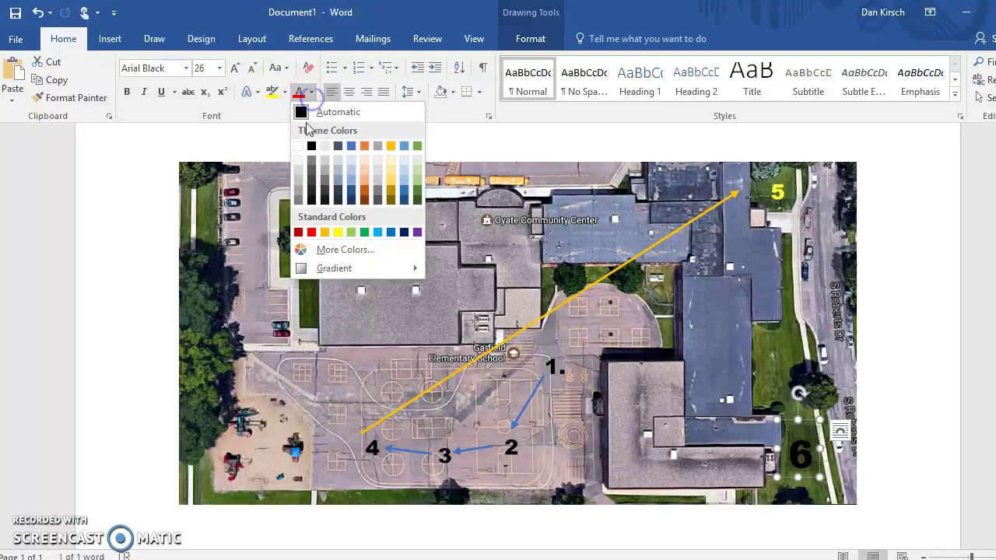
pyautogui.click(338, 232)
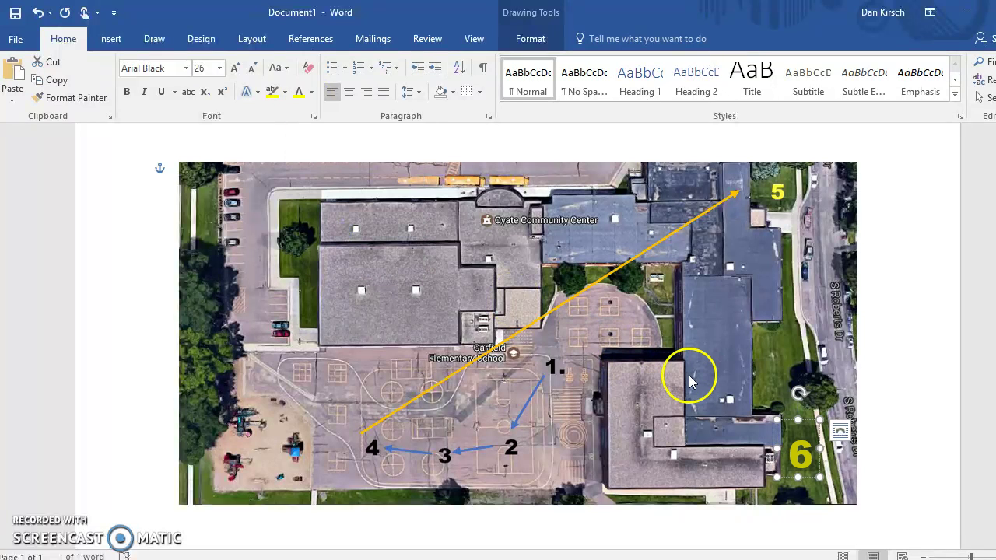
pyautogui.click(817, 336)
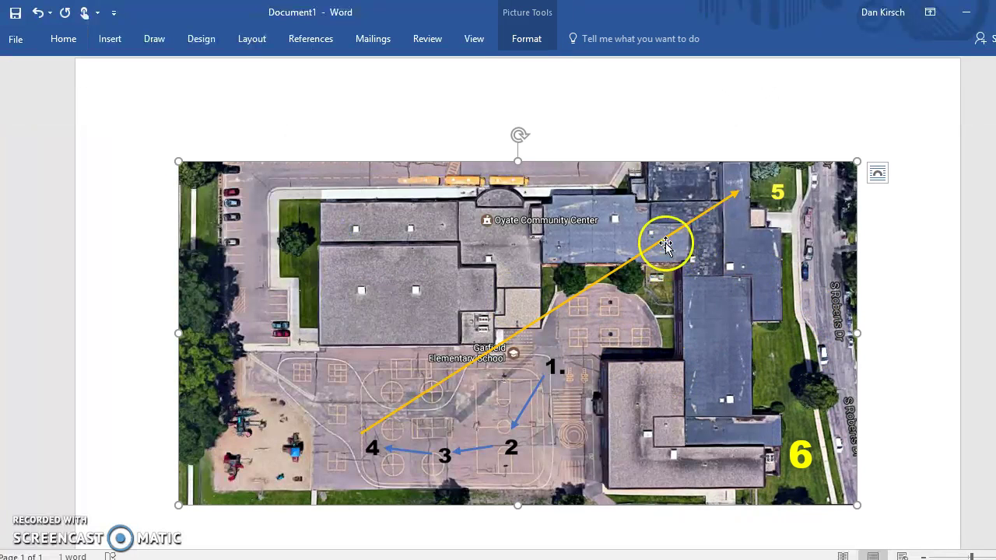
# Copy the blue 1-to-2 arrow and paste the copy between labels 5 and 6.
pyautogui.click(535, 393)
pyautogui.rightClick(535, 392)
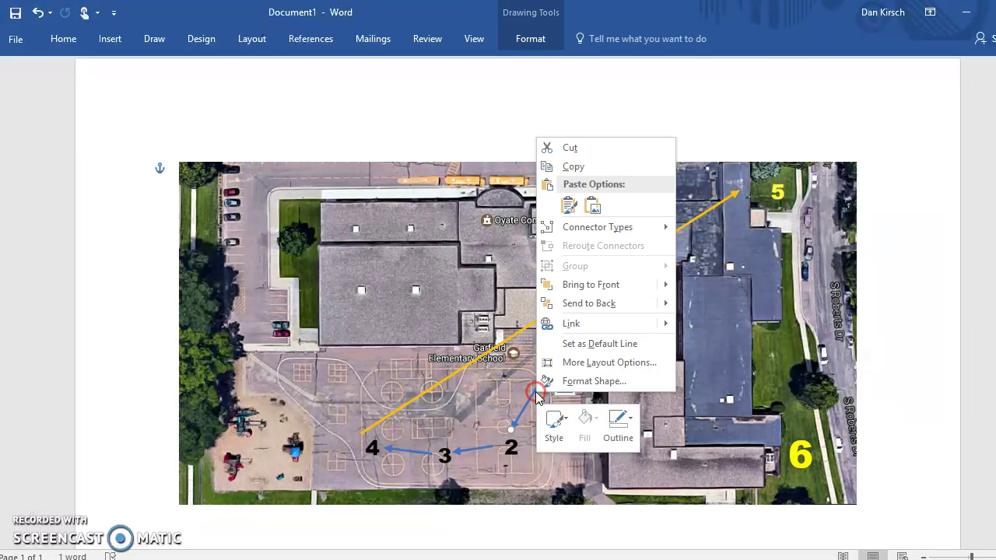
pyautogui.click(573, 166)
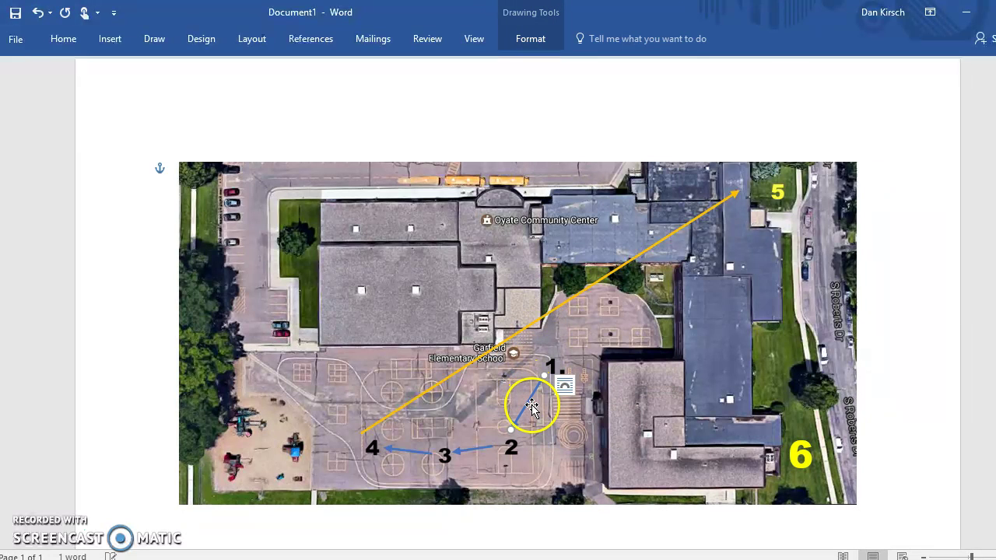
pyautogui.click(678, 320)
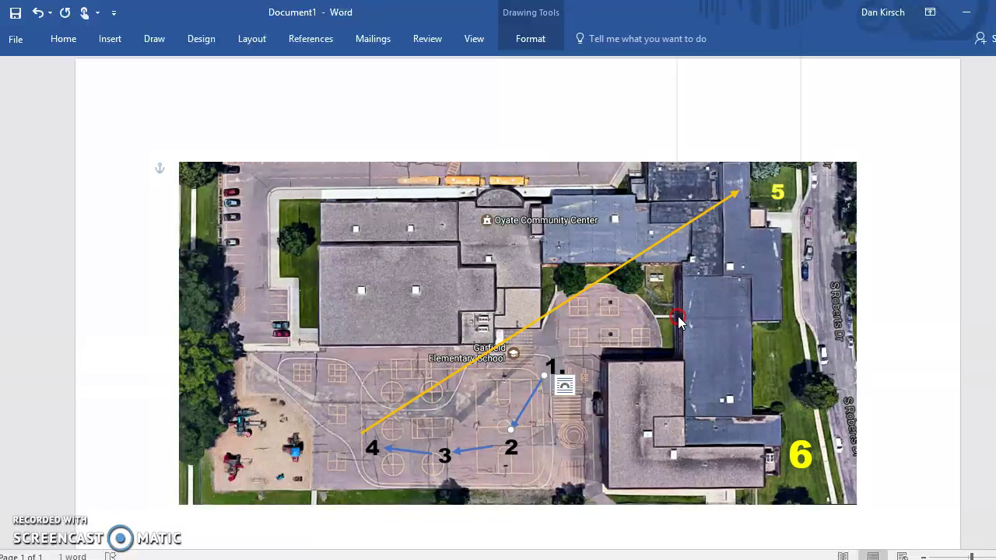
pyautogui.rightClick(678, 320)
pyautogui.click(709, 91)
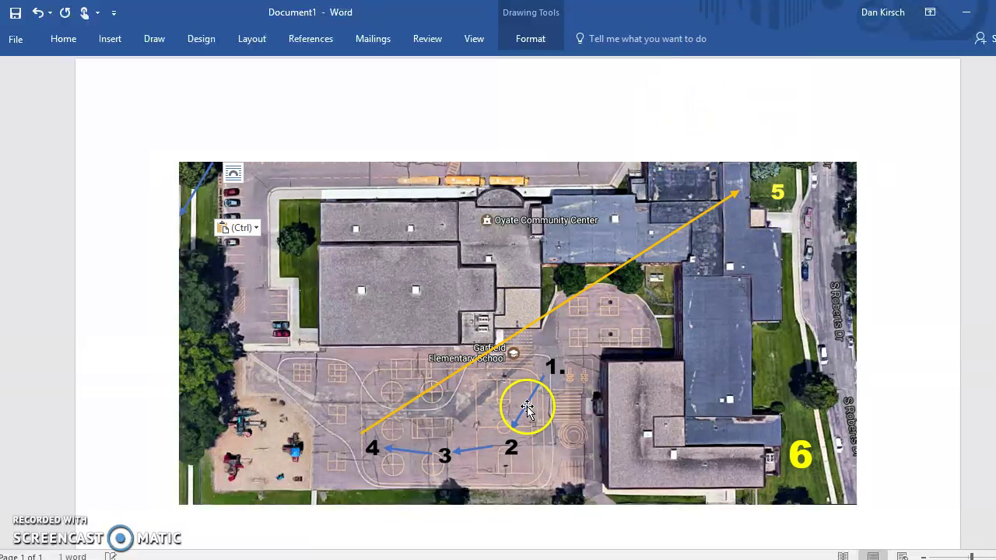
pyautogui.moveTo(194, 195); pyautogui.dragTo(689, 298)
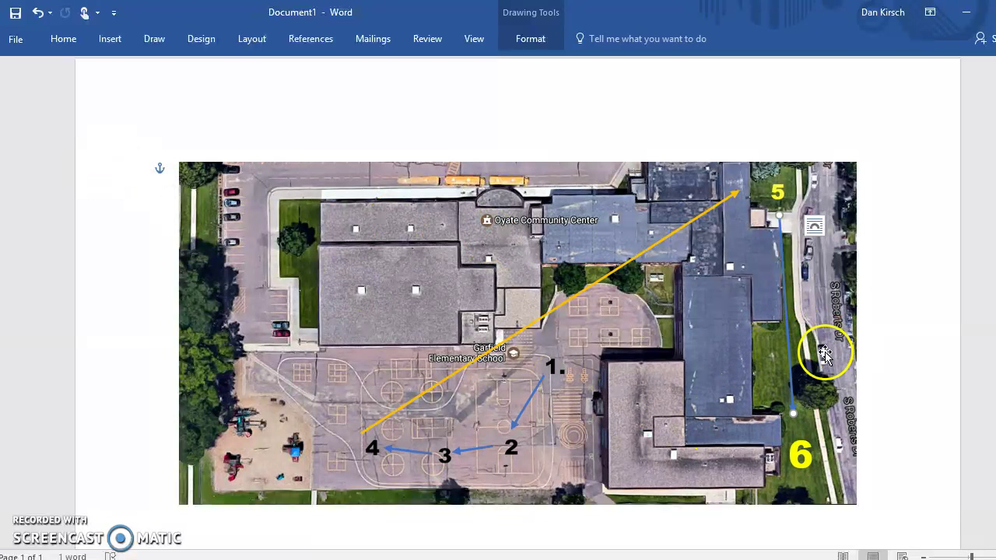
# Restyle the 5-to-6 arrow as a thick yellow line using the shape styles.
pyautogui.click(866, 346)
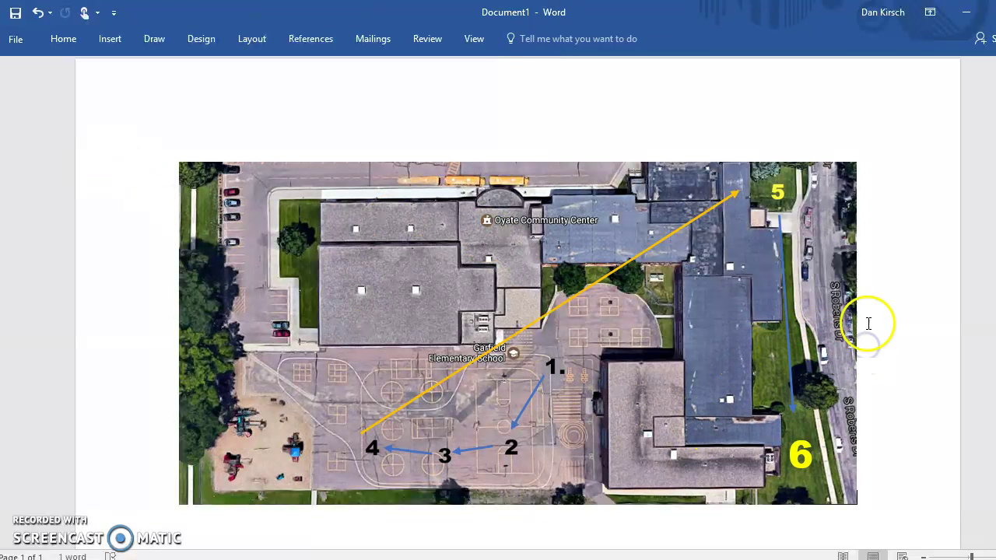
pyautogui.click(789, 367)
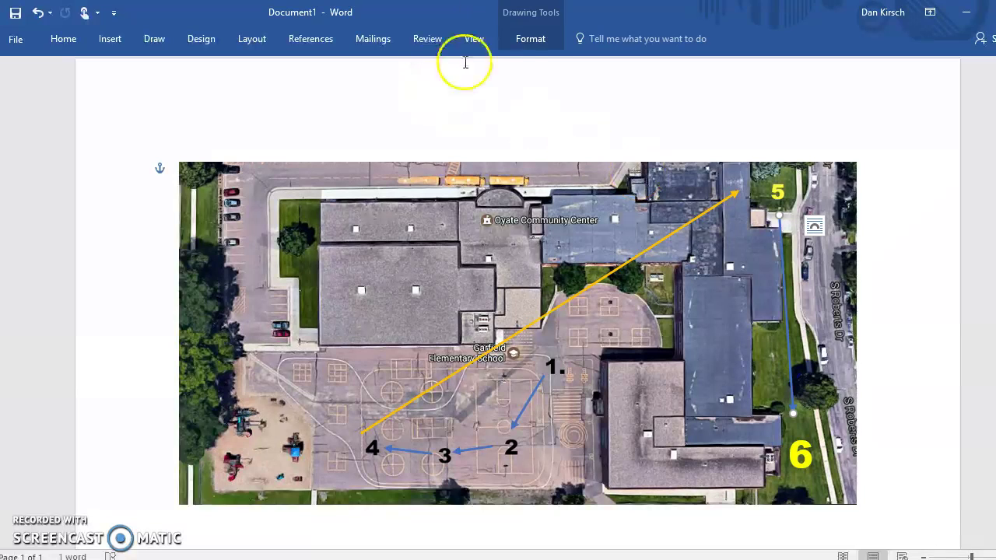
pyautogui.click(529, 38)
pyautogui.click(333, 94)
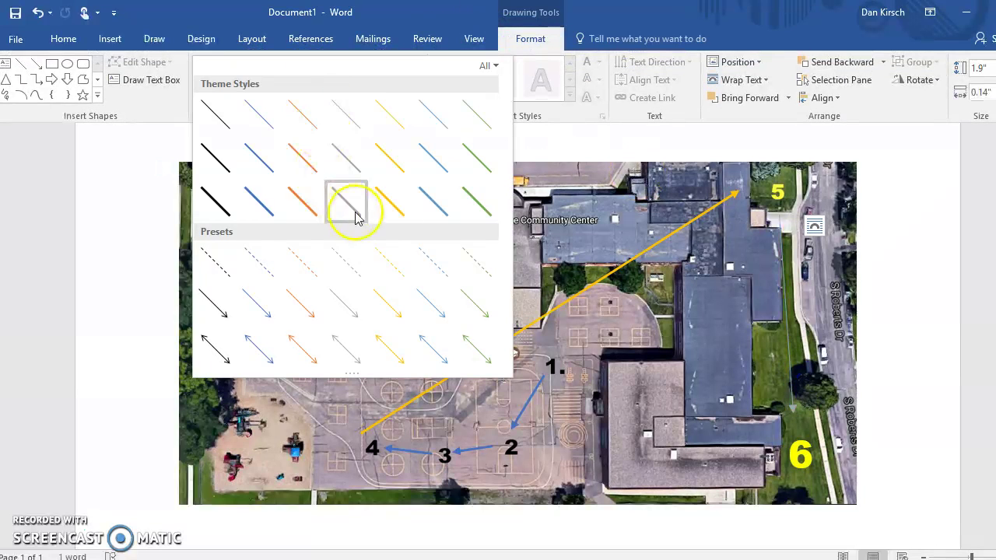
pyautogui.click(389, 203)
pyautogui.click(836, 346)
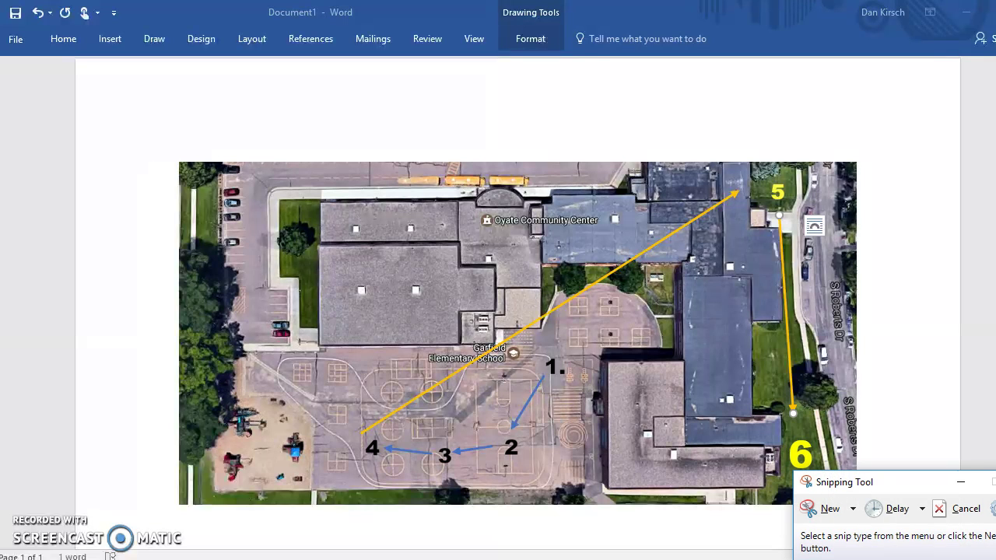
# Snip a rectangle around the labeled satellite image.
pyautogui.moveTo(836, 494); pyautogui.dragTo(736, 497)
pyautogui.click(724, 527)
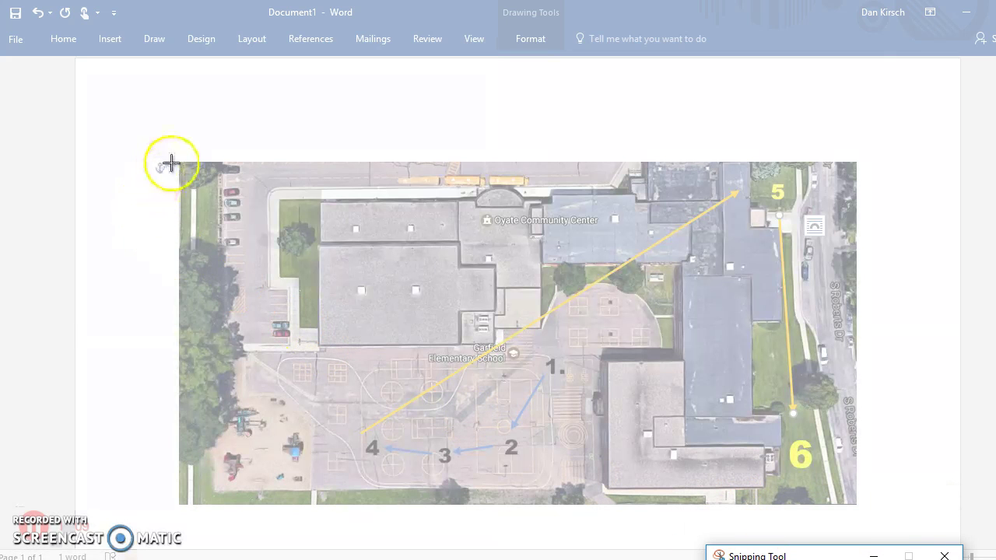
pyautogui.moveTo(178, 161); pyautogui.dragTo(859, 510)
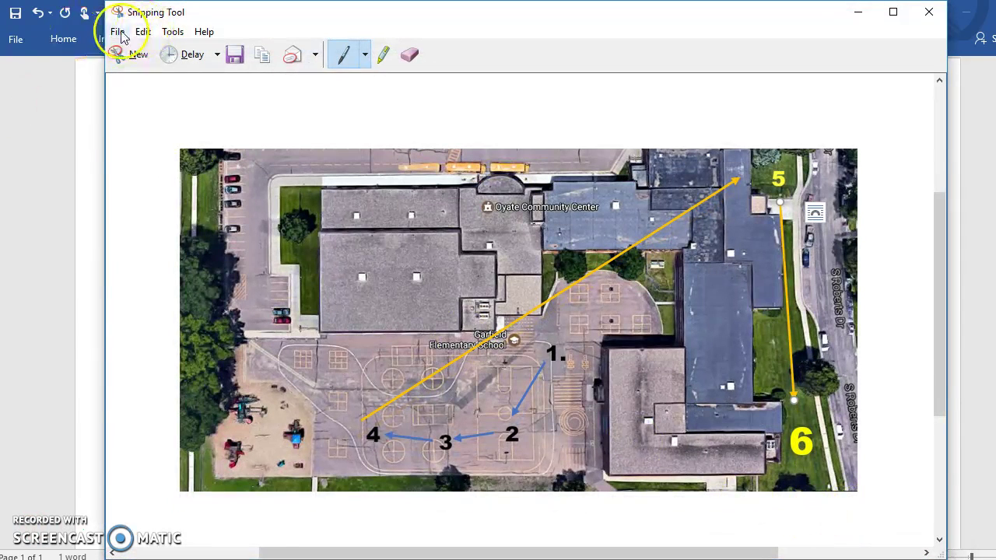
# Save the snip to the Desktop as Capture JPEG, replacing the existing file, and close Snipping Tool.
pyautogui.click(117, 31)
pyautogui.click(85, 75)
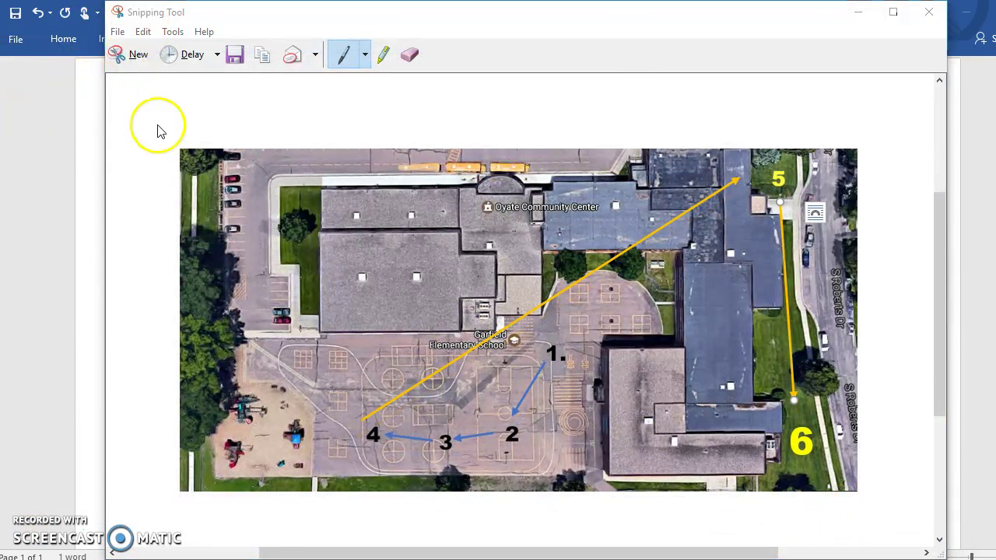
pyautogui.click(490, 389)
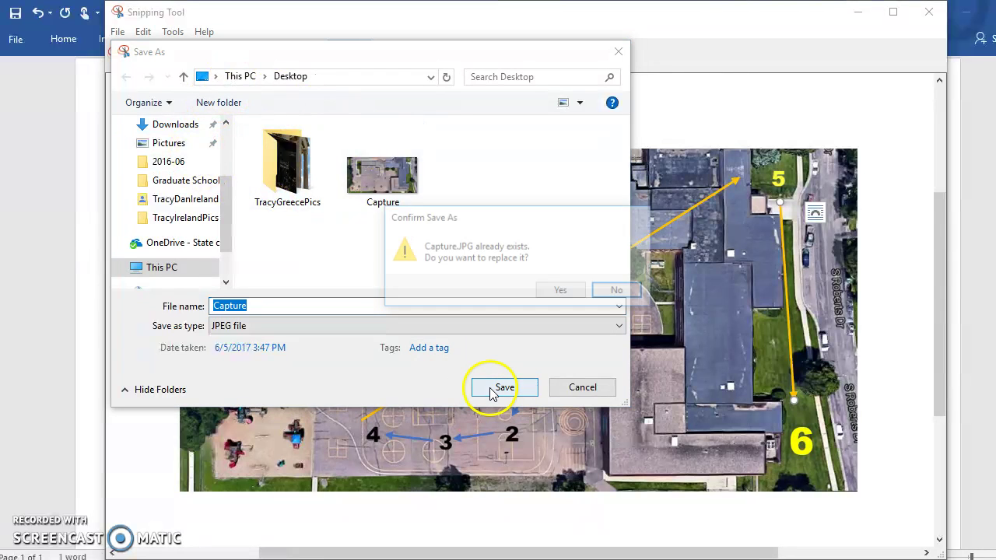
pyautogui.click(568, 291)
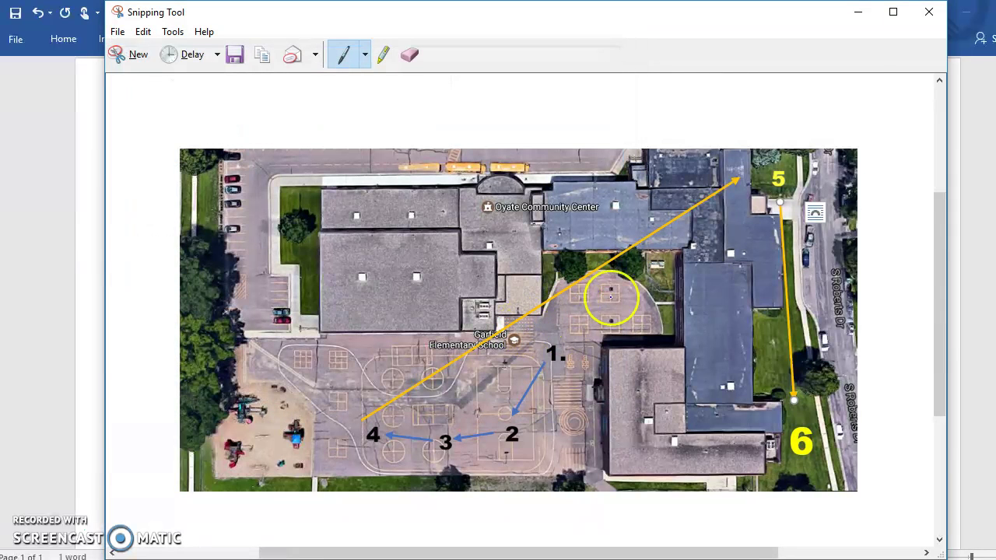
pyautogui.click(929, 12)
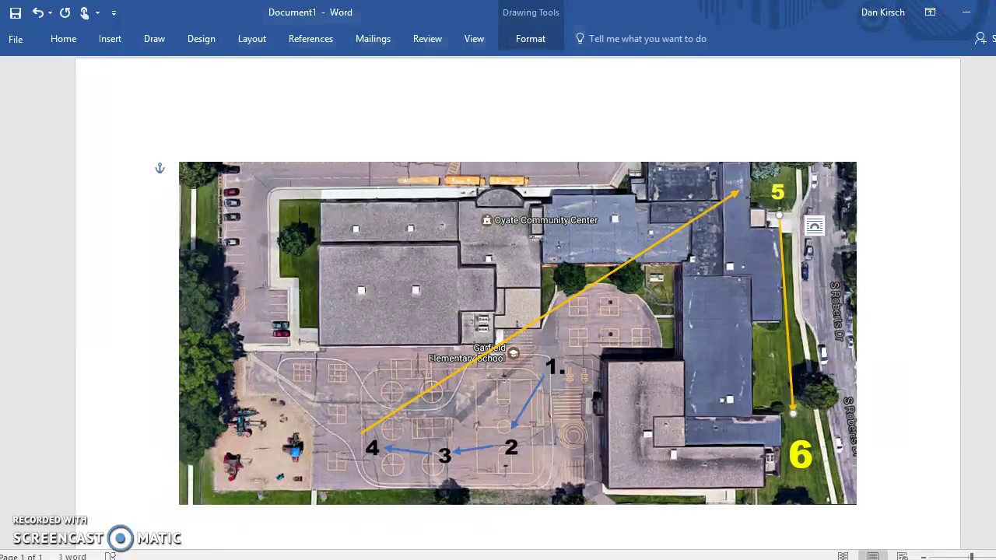
# Close the Word document without saving and open Capture.JPG from the desktop in Picture Manager.
pyautogui.hotkey('ctrl', 'w')
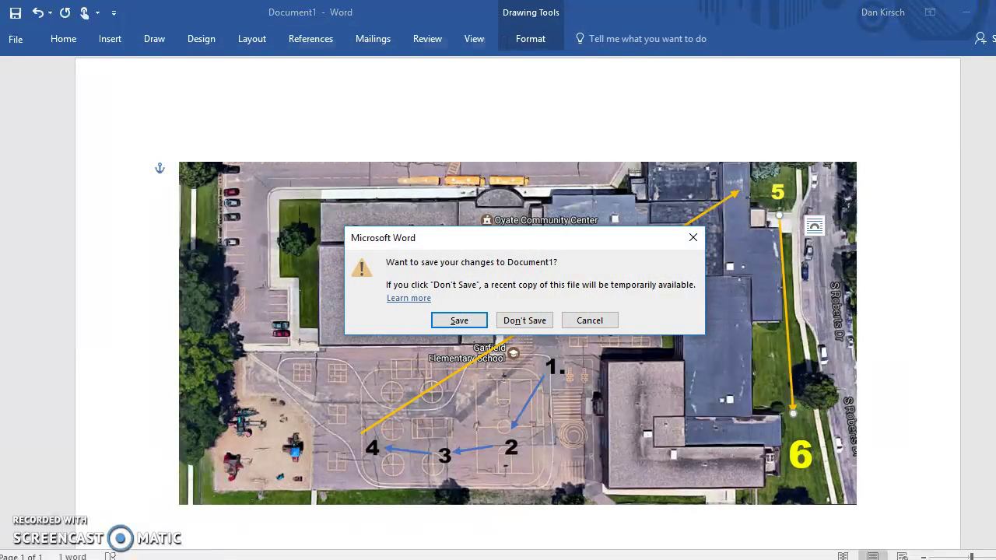
pyautogui.click(538, 320)
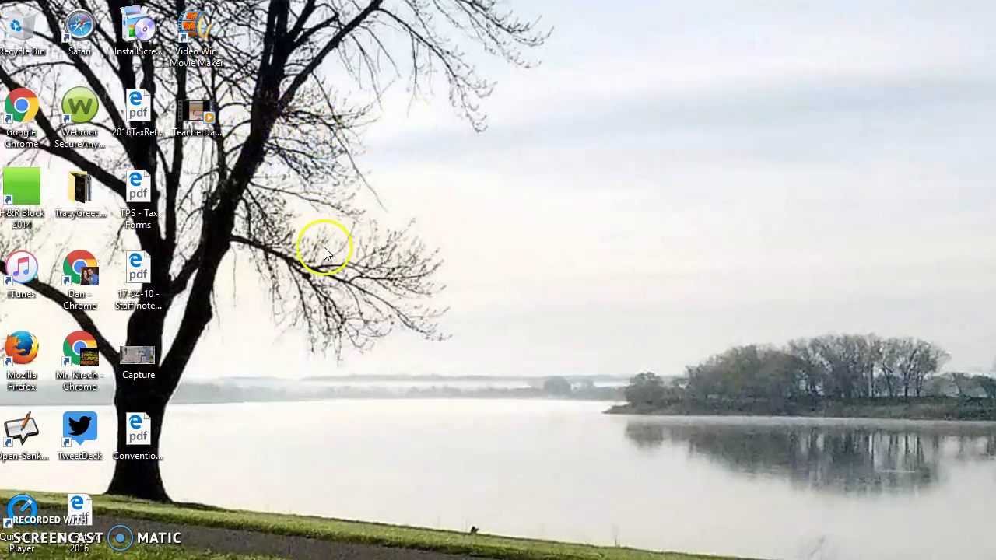
pyautogui.click(140, 359)
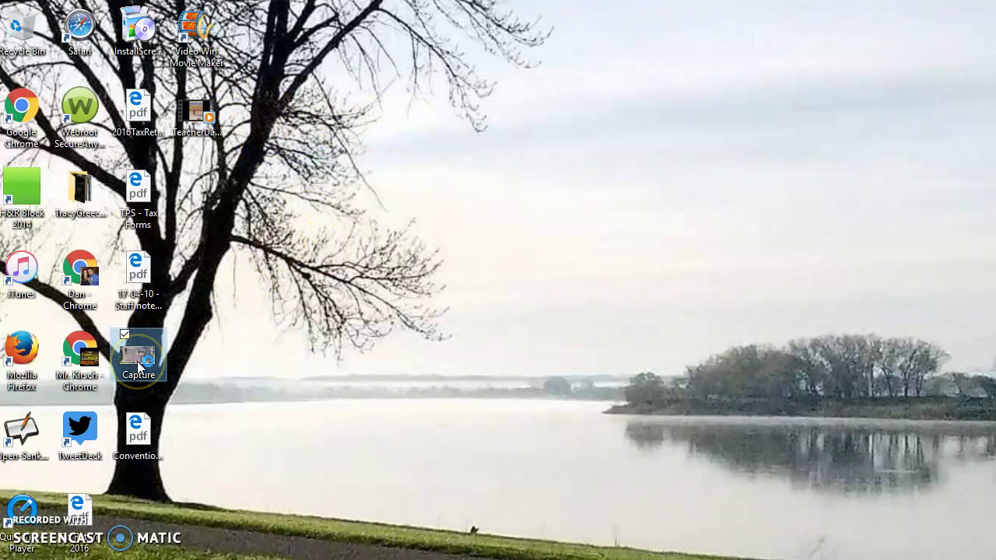
pyautogui.doubleClick(140, 364)
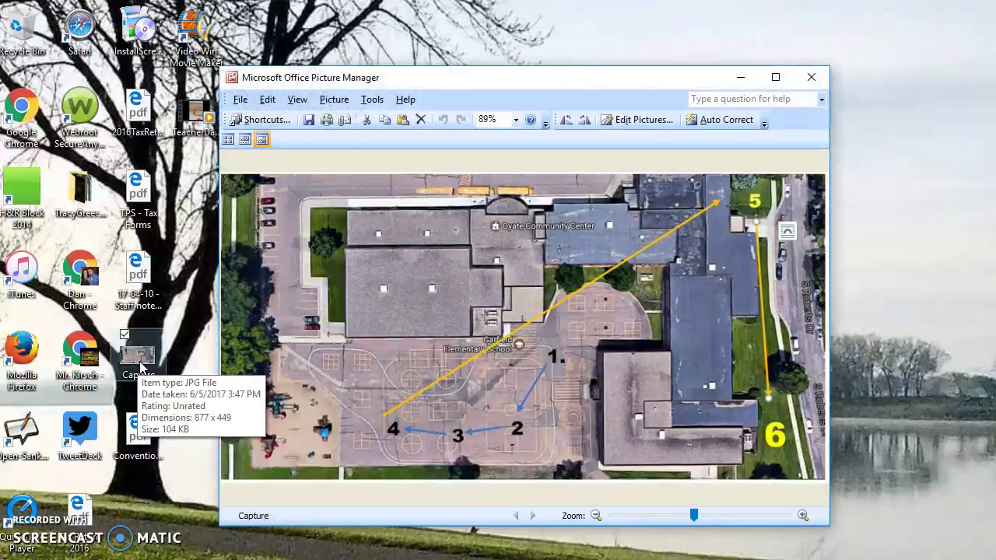
# Auto-correct Capture's colours, crop 10 pixels off the right edge to 868 x 449, and save.
pyautogui.click(775, 78)
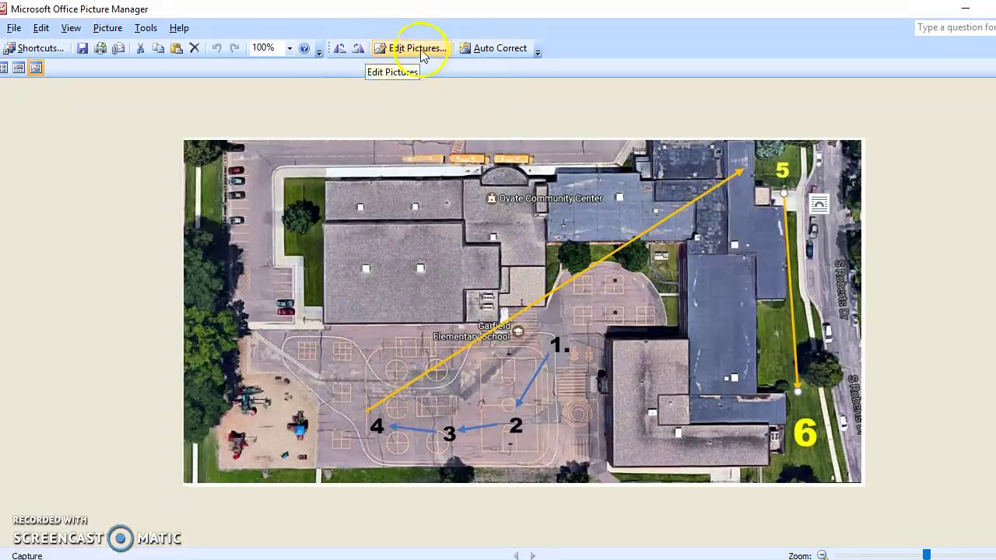
pyautogui.click(476, 48)
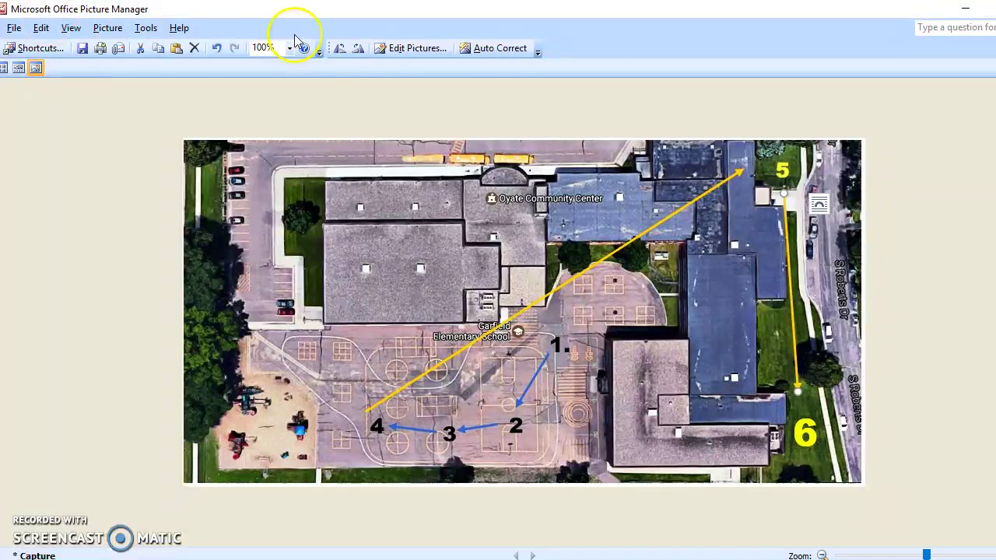
pyautogui.click(391, 49)
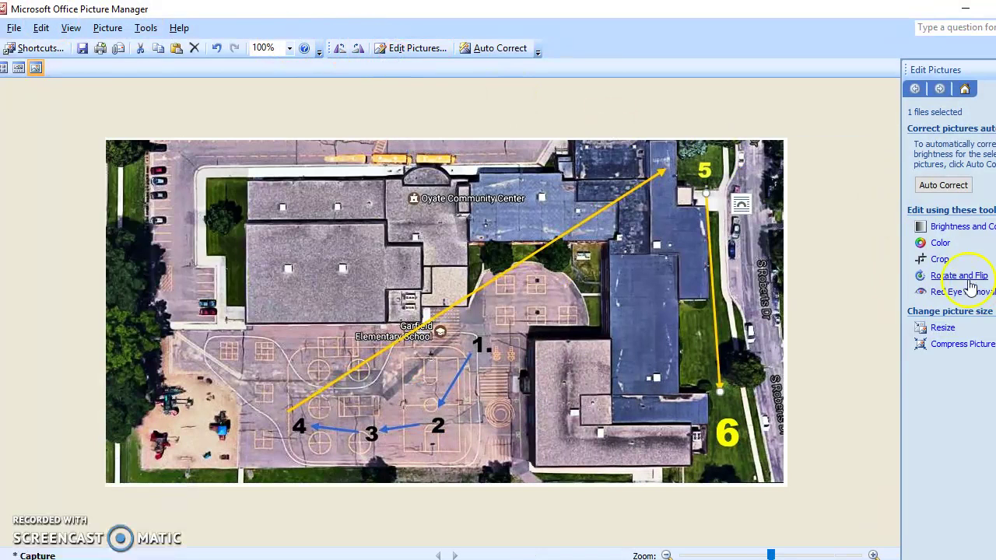
pyautogui.click(939, 259)
pyautogui.moveTo(788, 315); pyautogui.dragTo(780, 314)
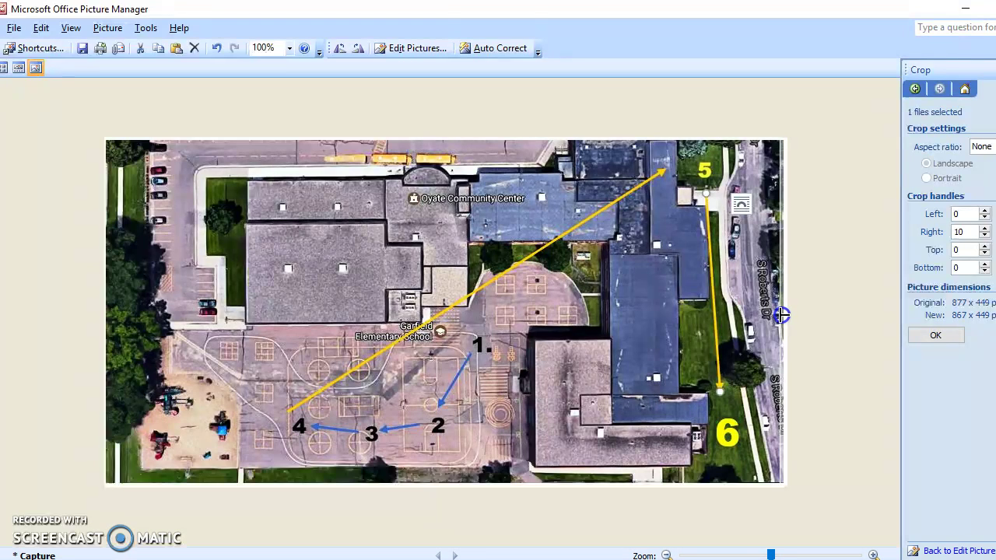
pyautogui.click(935, 334)
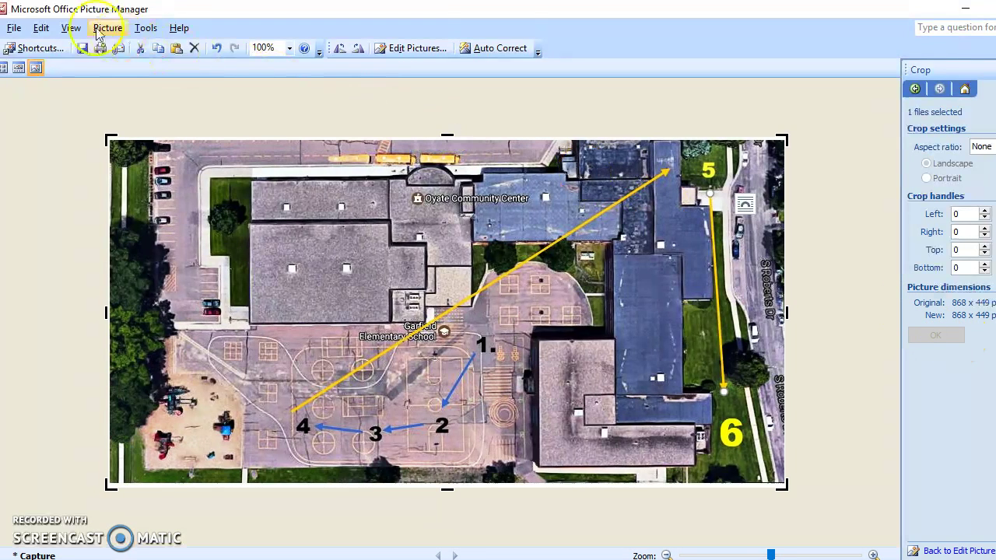
pyautogui.click(83, 49)
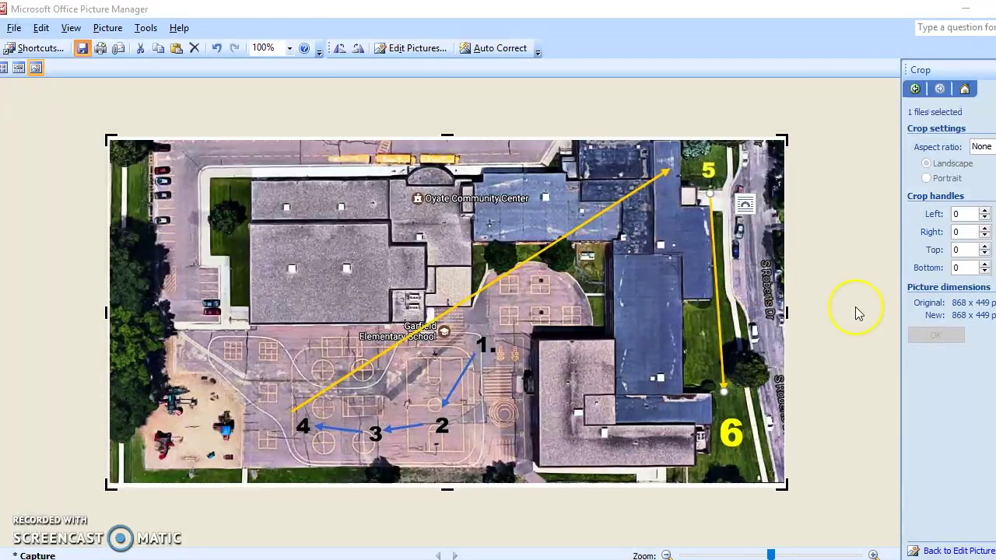